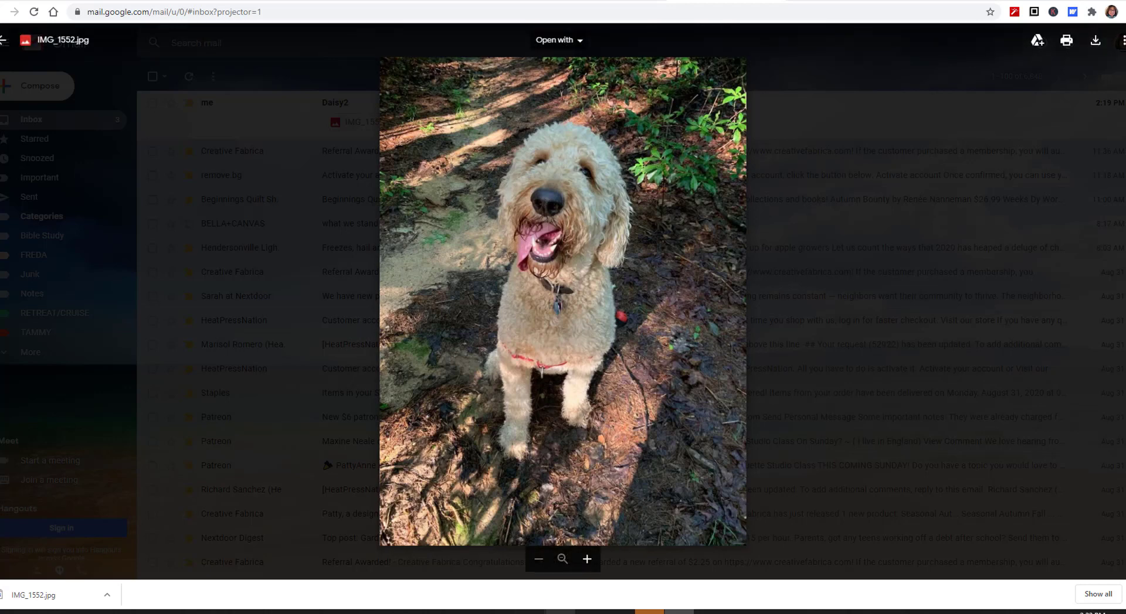
# Step: Switch to the remove.bg site and upload IMG_1552 from the Downloads folder to have its background removed
pyautogui.moveTo(546, 612)
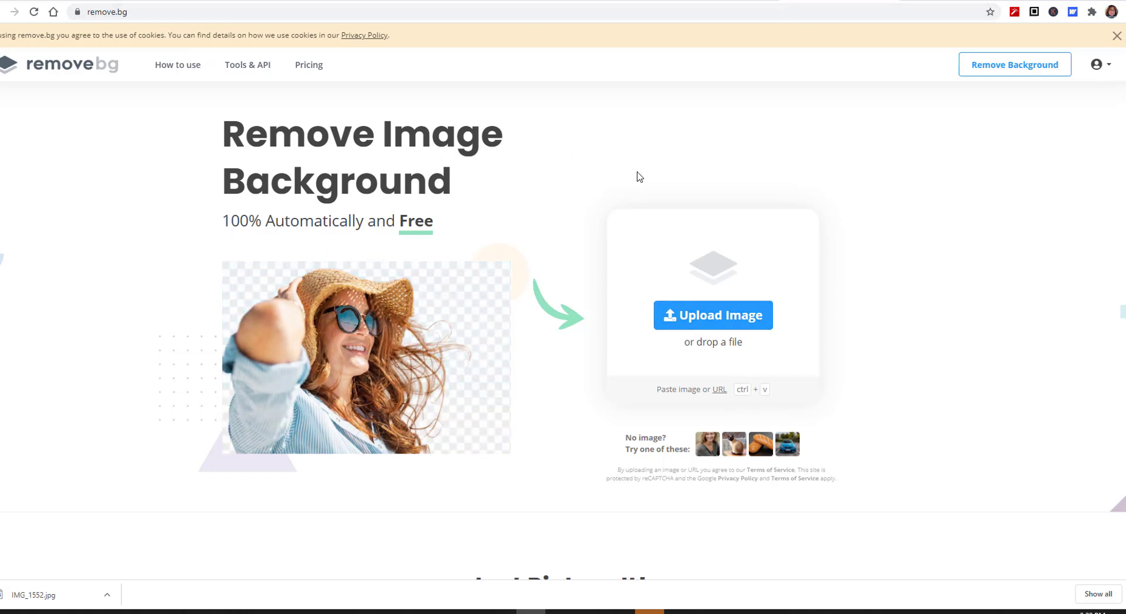
pyautogui.click(688, 317)
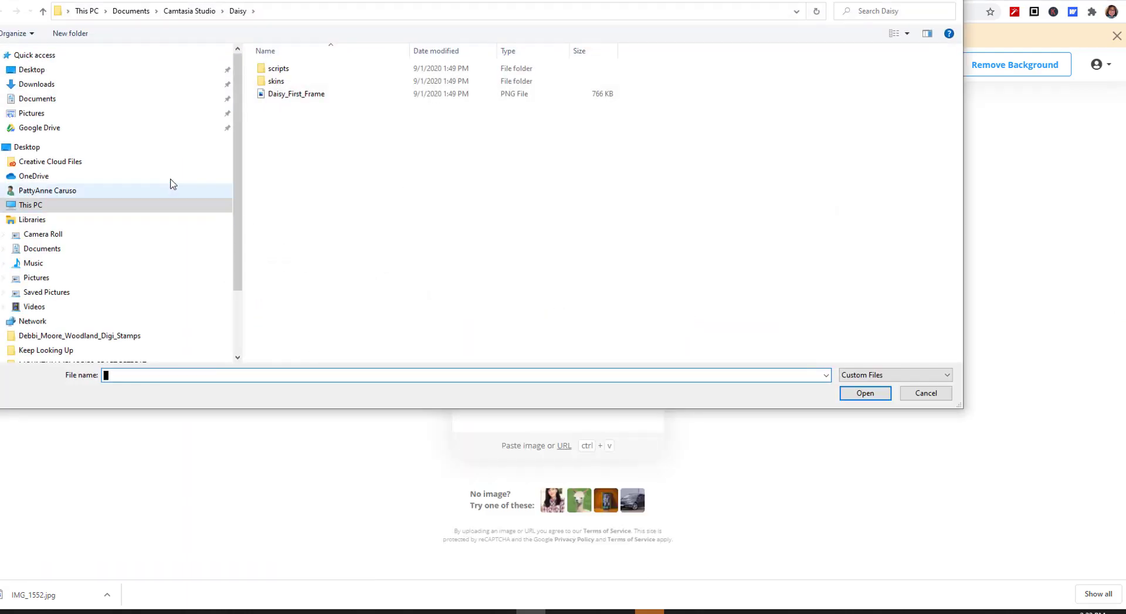
pyautogui.click(58, 85)
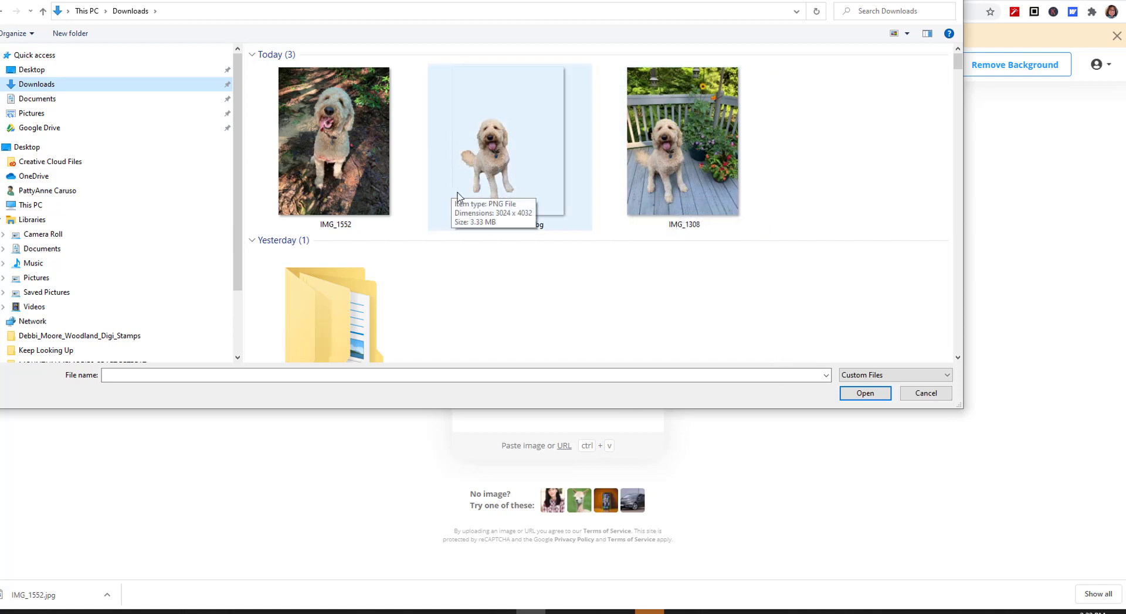
pyautogui.click(344, 148)
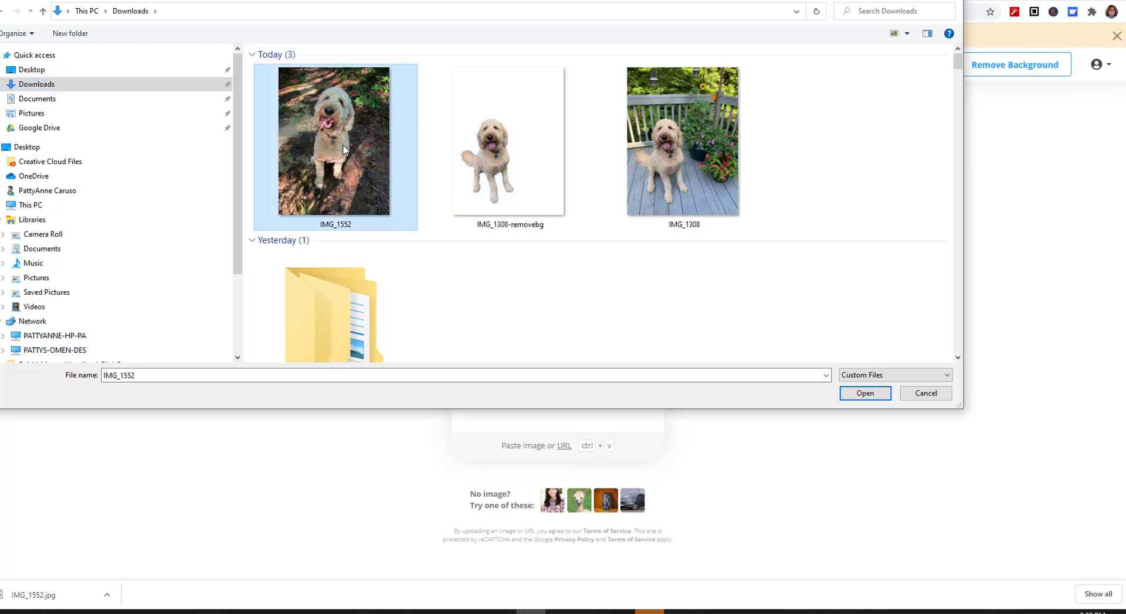
pyautogui.click(870, 397)
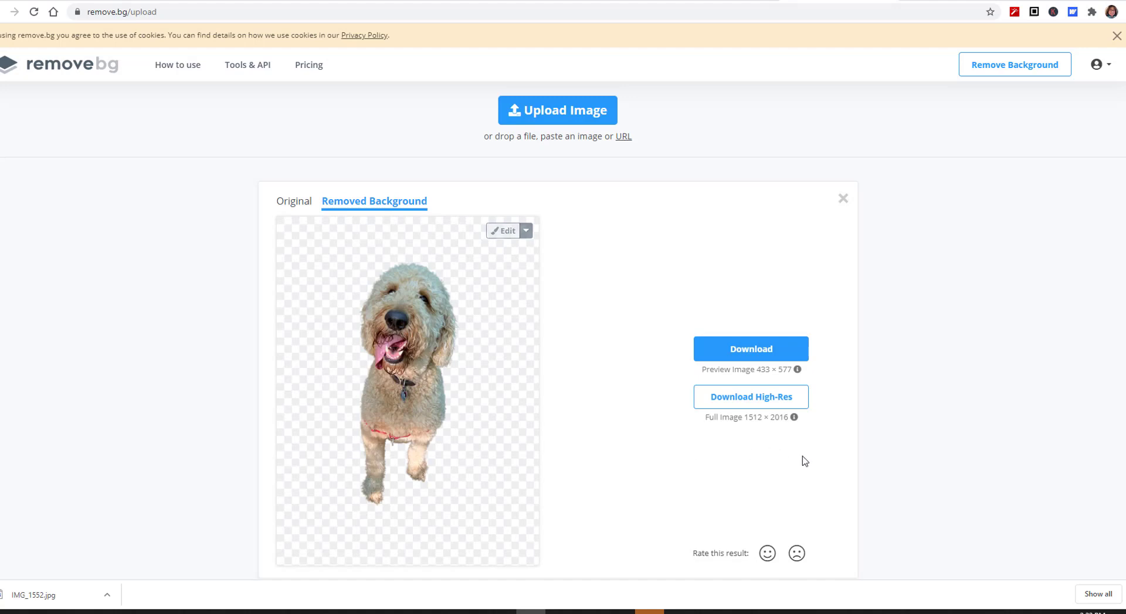
# Step: Open the background-removed dog image in the erase/restore editor and download it from there
pyautogui.click(506, 231)
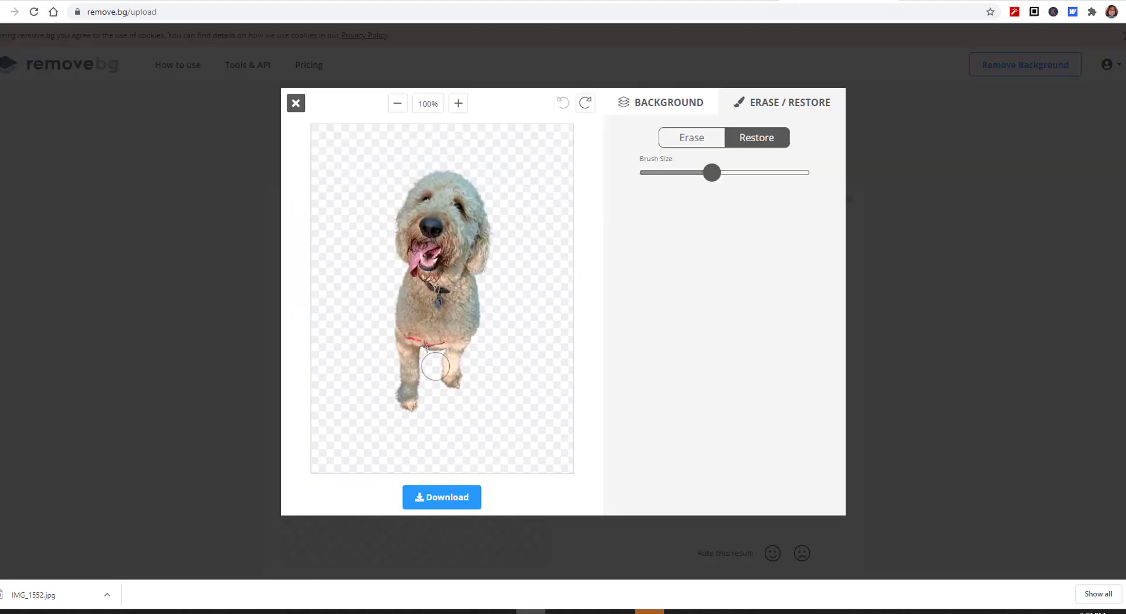
pyautogui.click(442, 503)
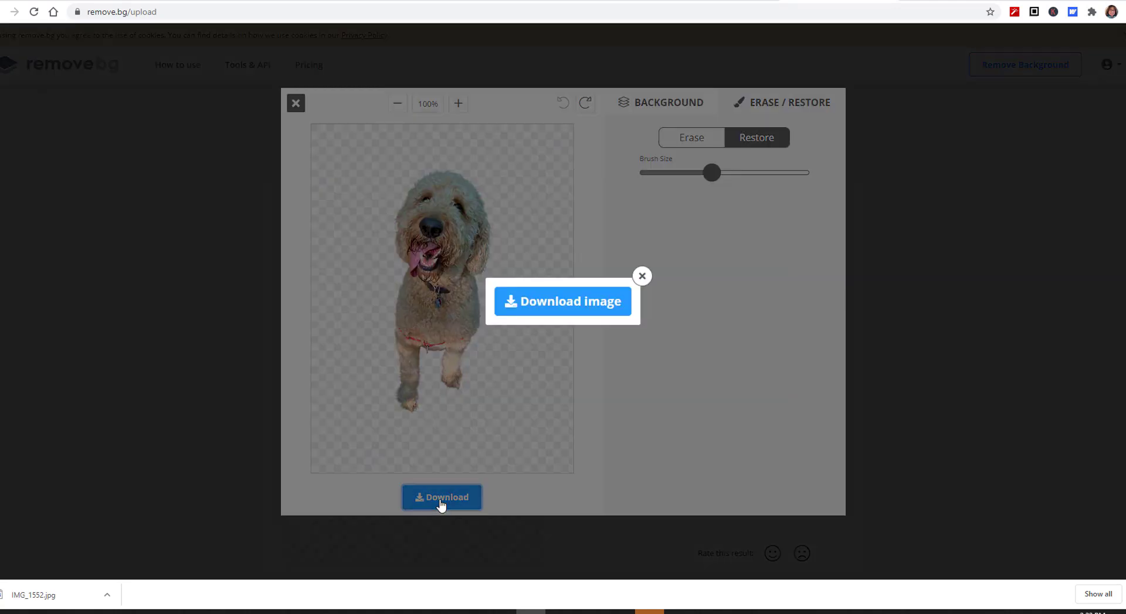
pyautogui.click(610, 308)
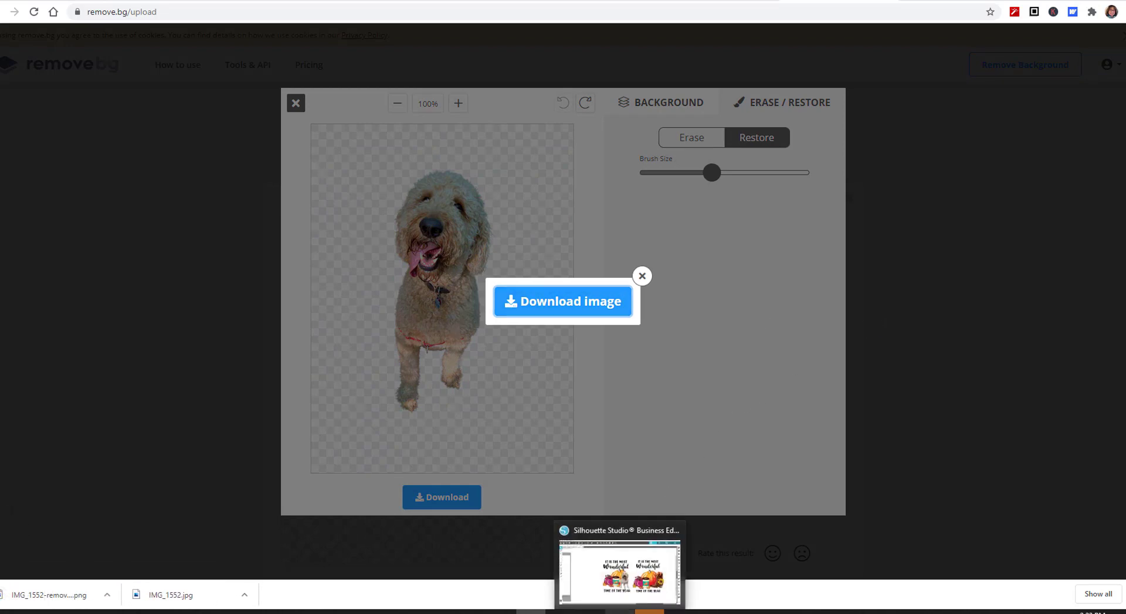
# Step: Switch to Silhouette Studio and start a new blank design
pyautogui.click(619, 611)
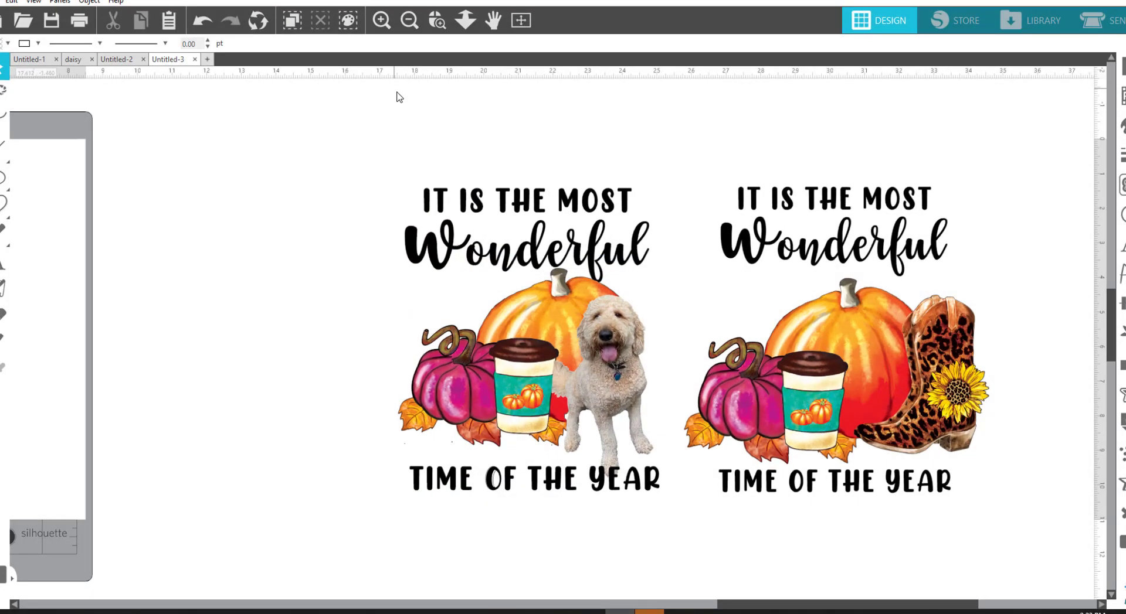
pyautogui.click(207, 59)
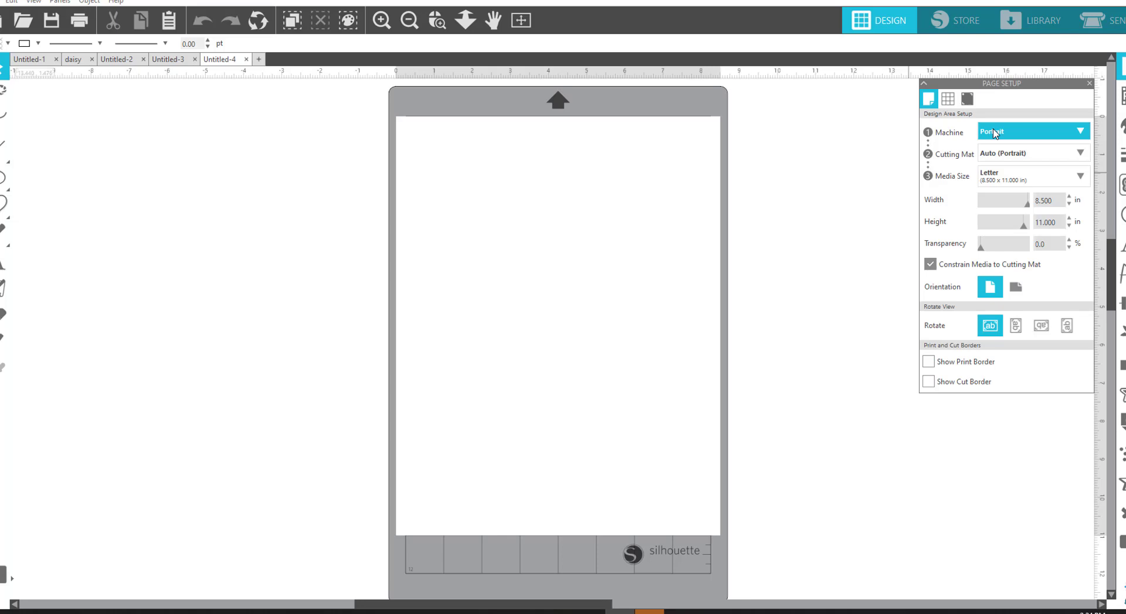
pyautogui.click(1122, 184)
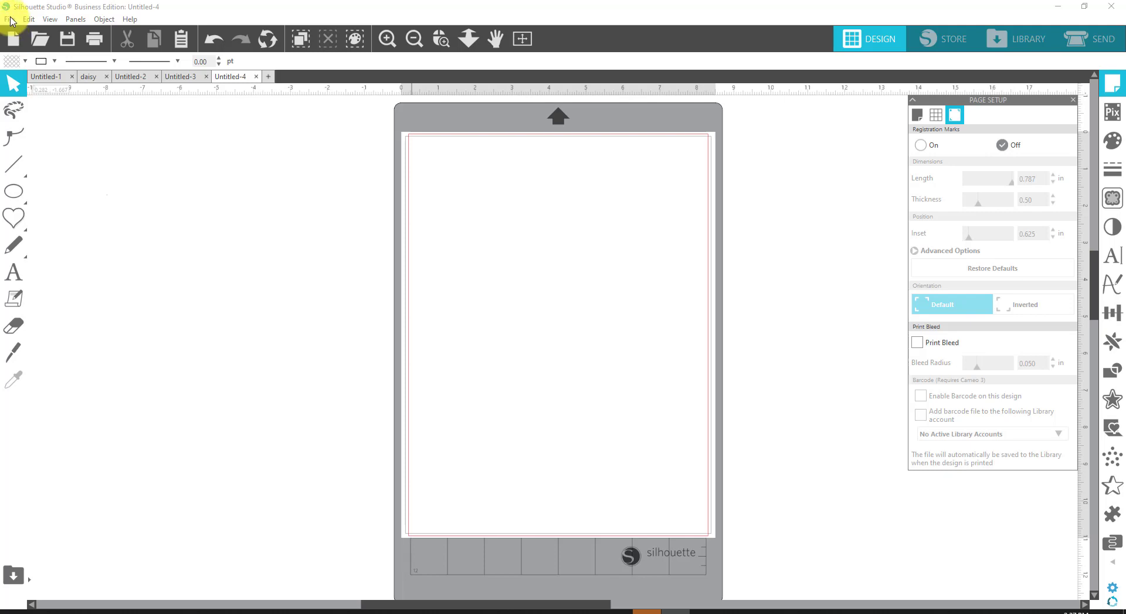
# Step: Merge the IMG_1552-removebg-preview image from the Downloads folder into the design
pyautogui.click(10, 19)
pyautogui.click(58, 98)
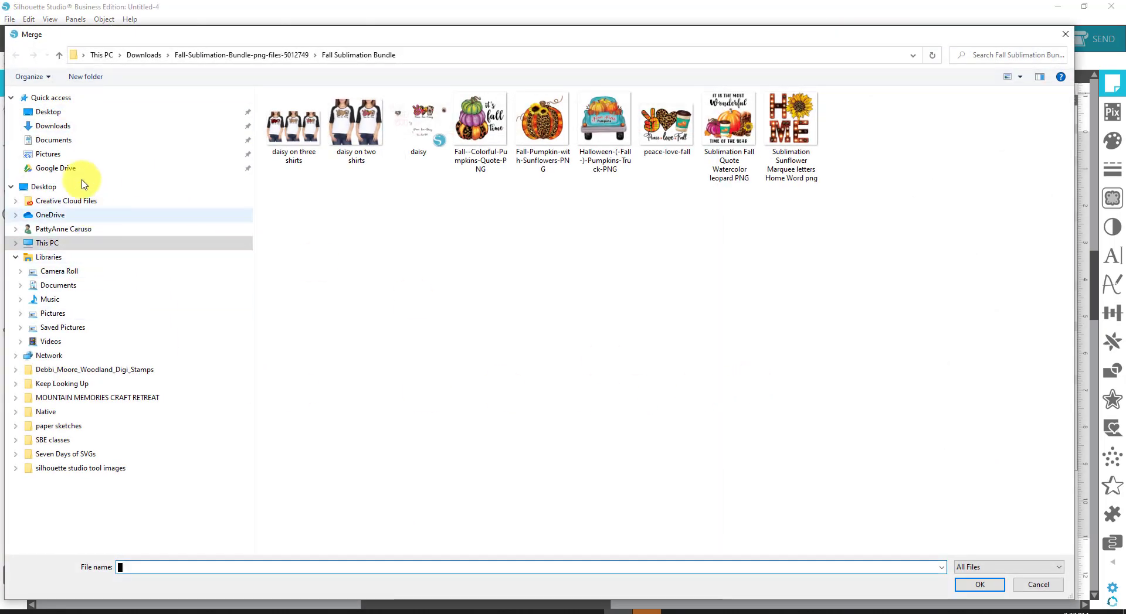
pyautogui.click(56, 128)
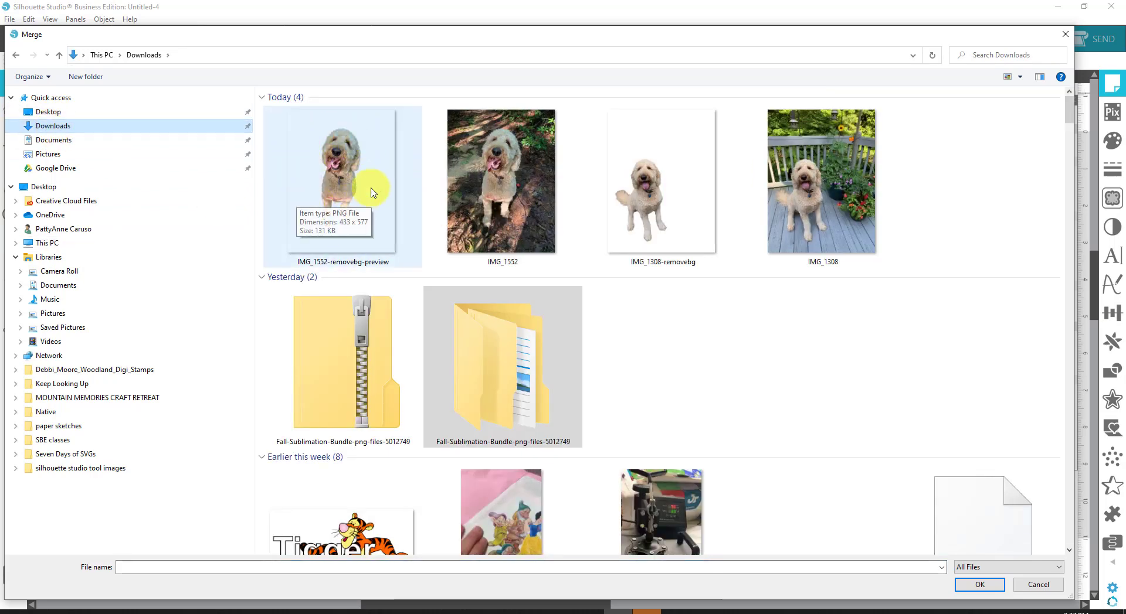
pyautogui.click(360, 176)
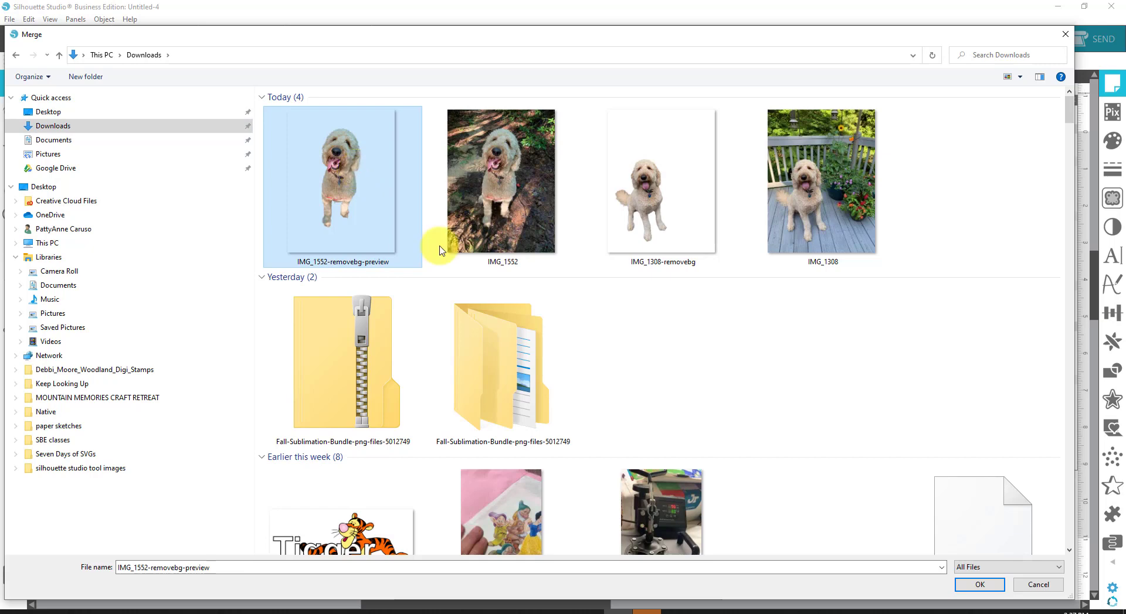
pyautogui.click(979, 584)
pyautogui.moveTo(442, 221); pyautogui.dragTo(460, 221)
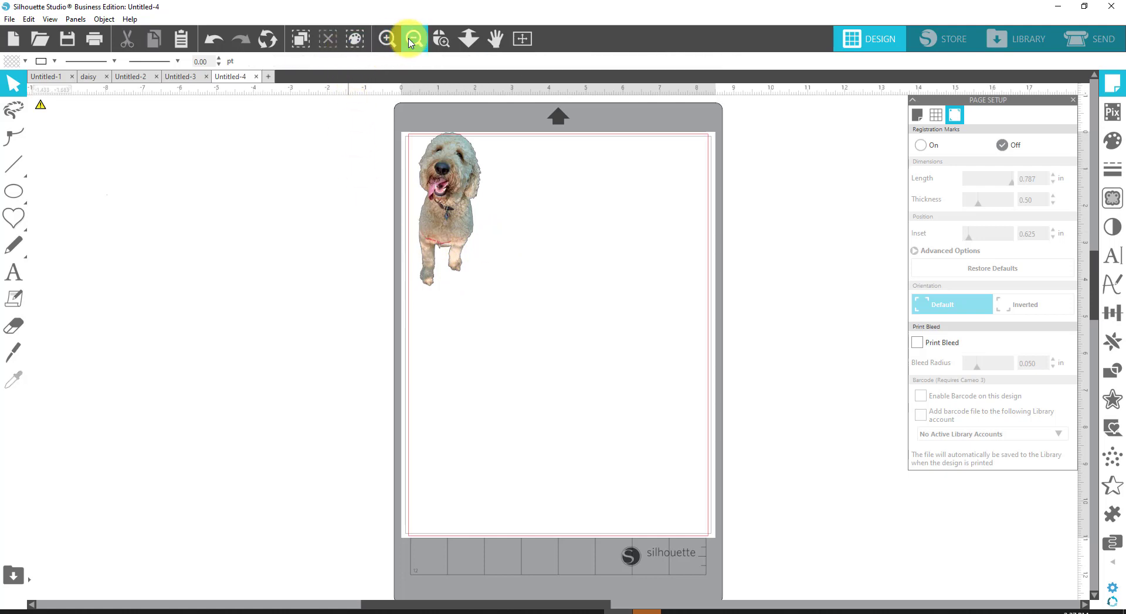
# Step: Remove the outline around the dog image by setting its line color to transparent
pyautogui.click(443, 41)
pyautogui.moveTo(402, 226); pyautogui.dragTo(509, 306)
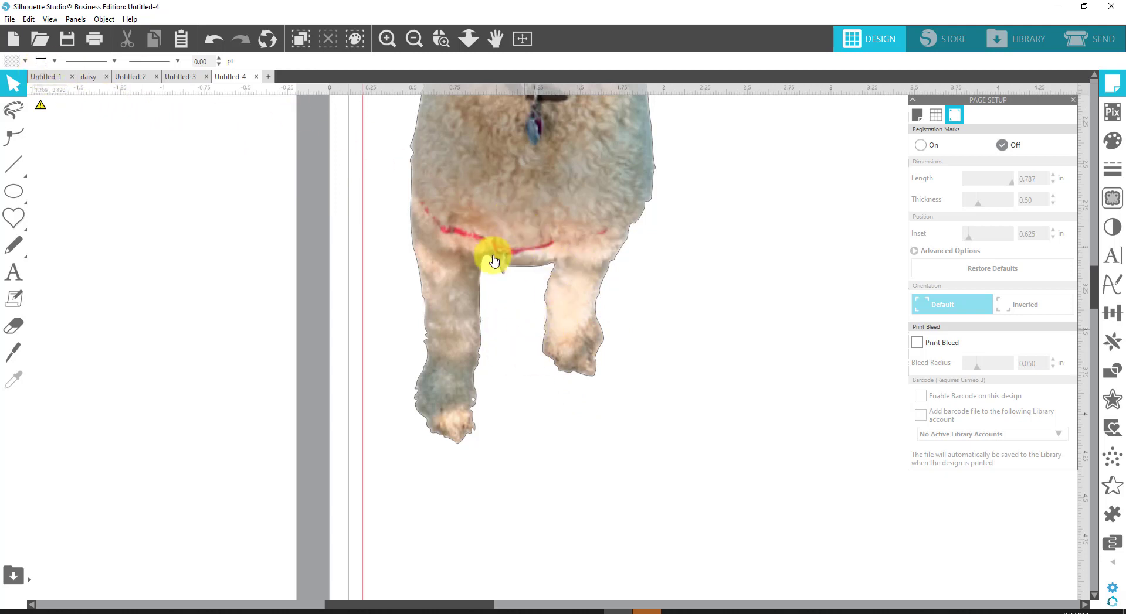
pyautogui.click(455, 274)
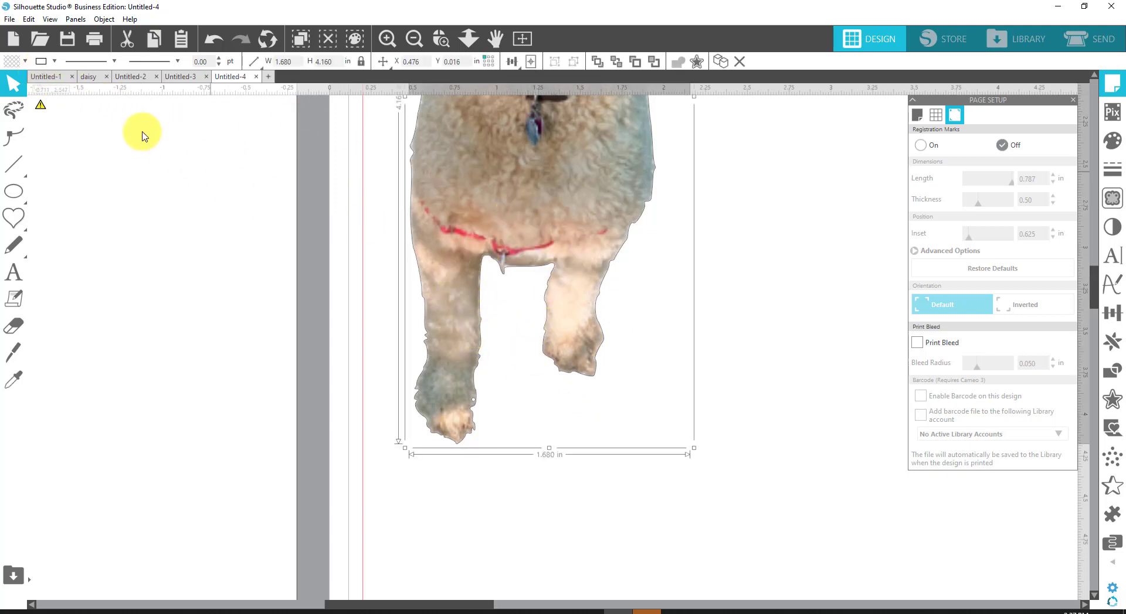
pyautogui.click(41, 63)
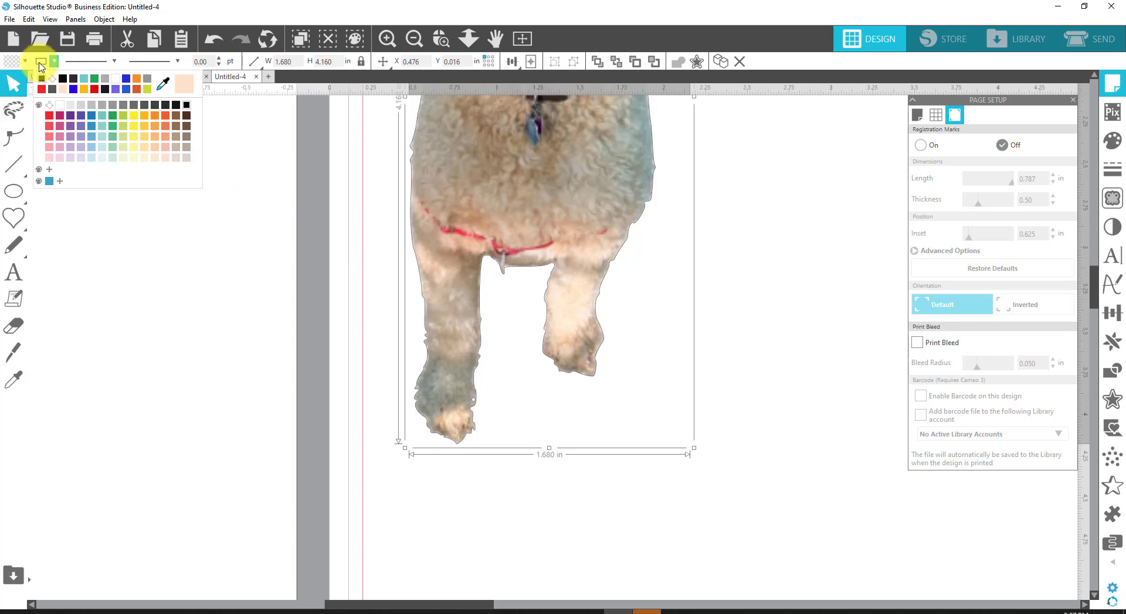
pyautogui.click(52, 85)
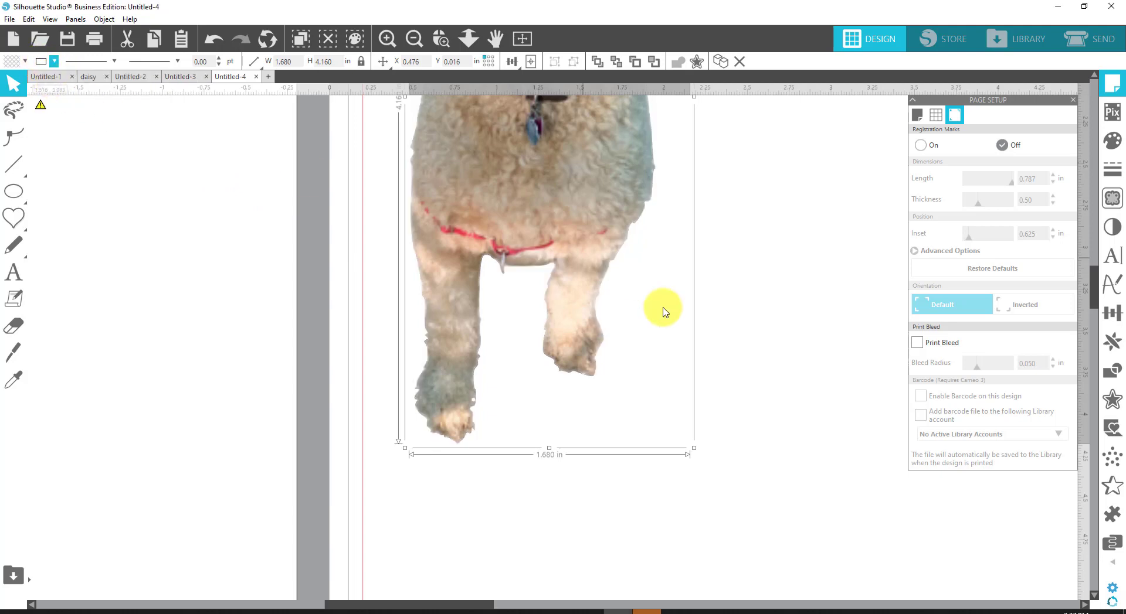
# Step: Move the dog image off the page, just beyond the page's left edge
pyautogui.scroll(2, 733, 346)
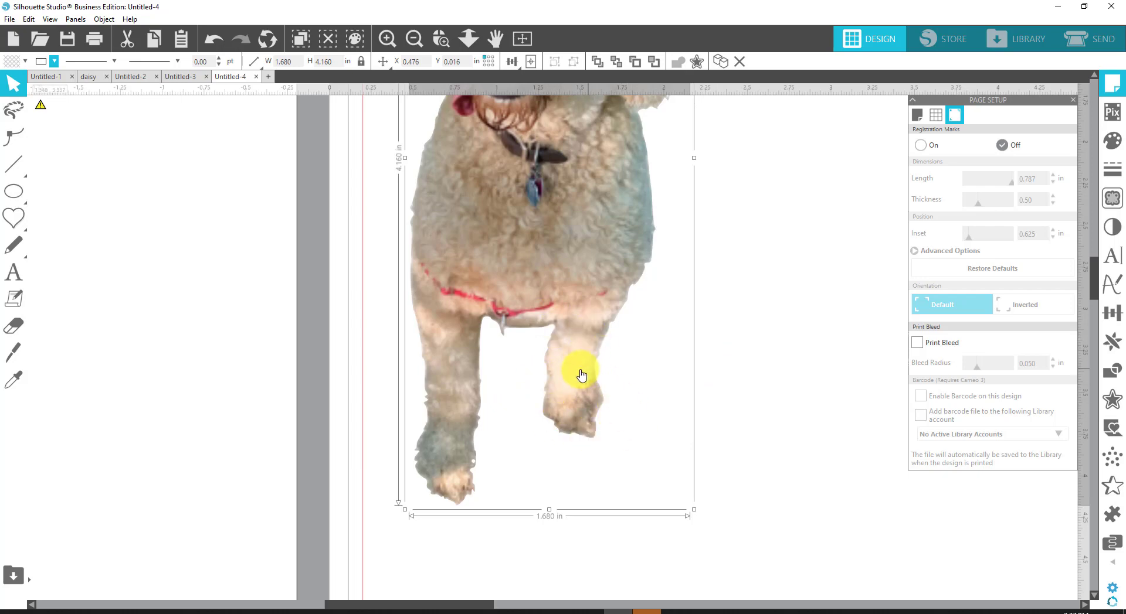
pyautogui.scroll(3, 551, 346)
pyautogui.scroll(3, 551, 350)
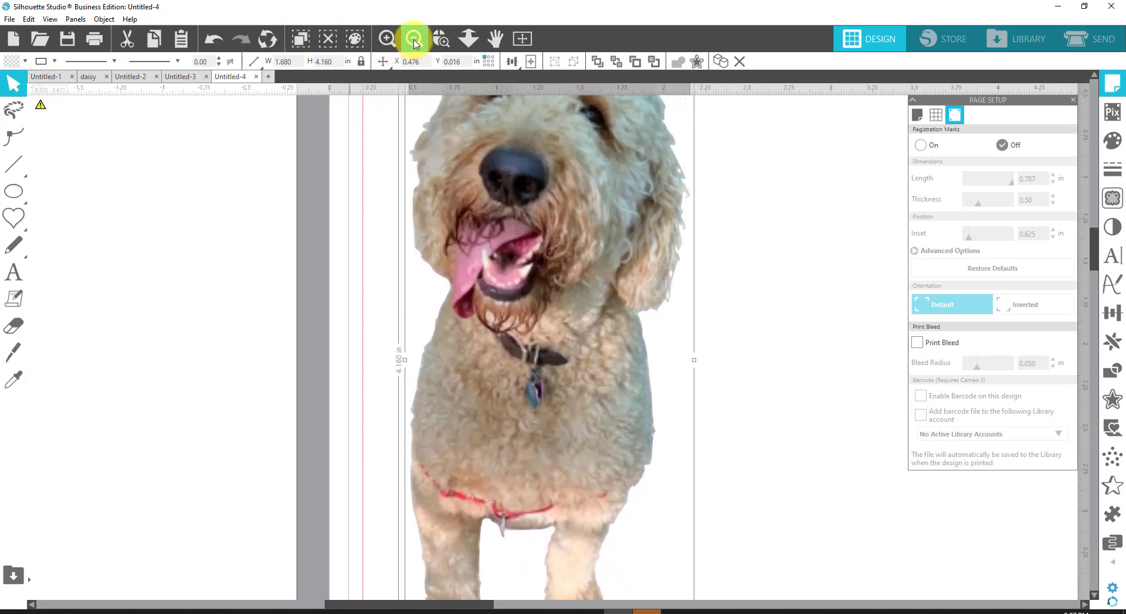
pyautogui.click(414, 39)
pyautogui.moveTo(567, 268); pyautogui.dragTo(312, 282)
# Step: Merge the Sublimation Fall Quote Watercolor leopard PNG from the Fall Sublimation Bundle folder into the design
pyautogui.click(9, 19)
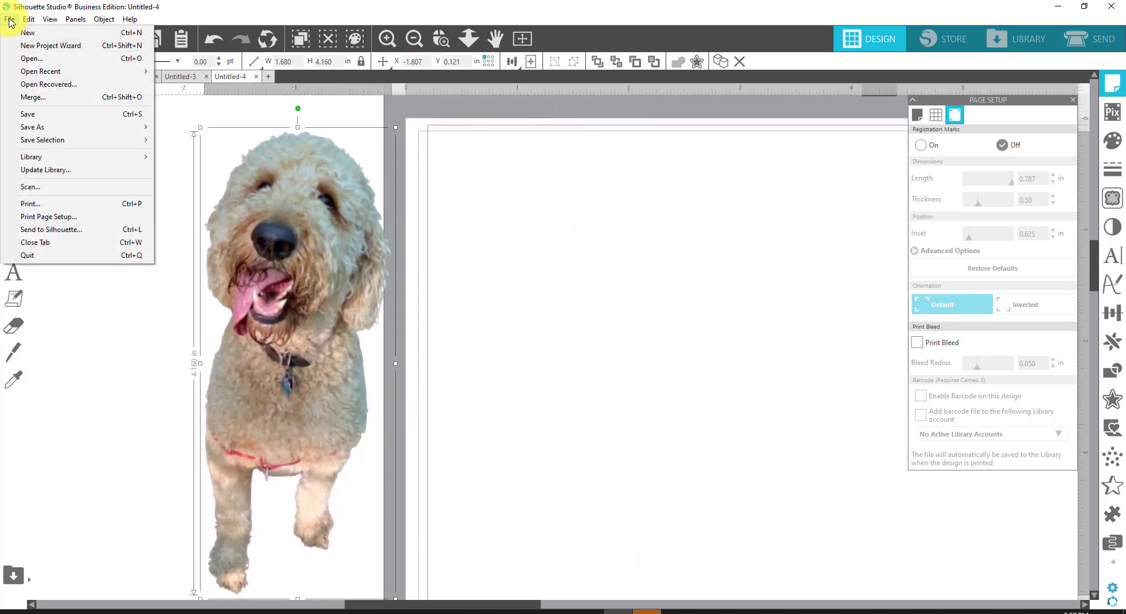
pyautogui.click(60, 99)
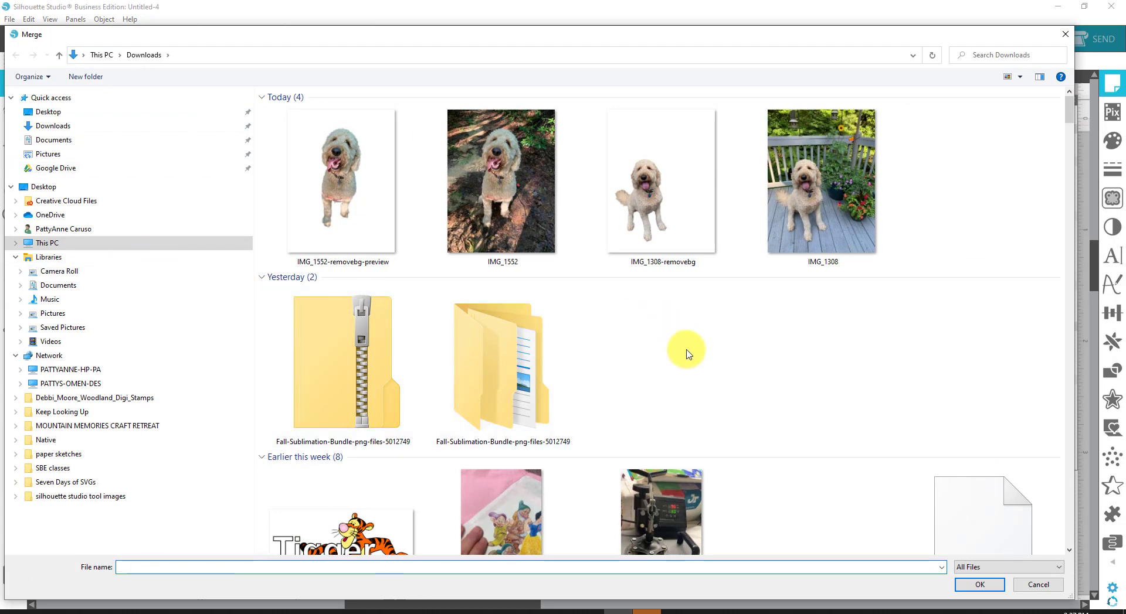
pyautogui.doubleClick(504, 368)
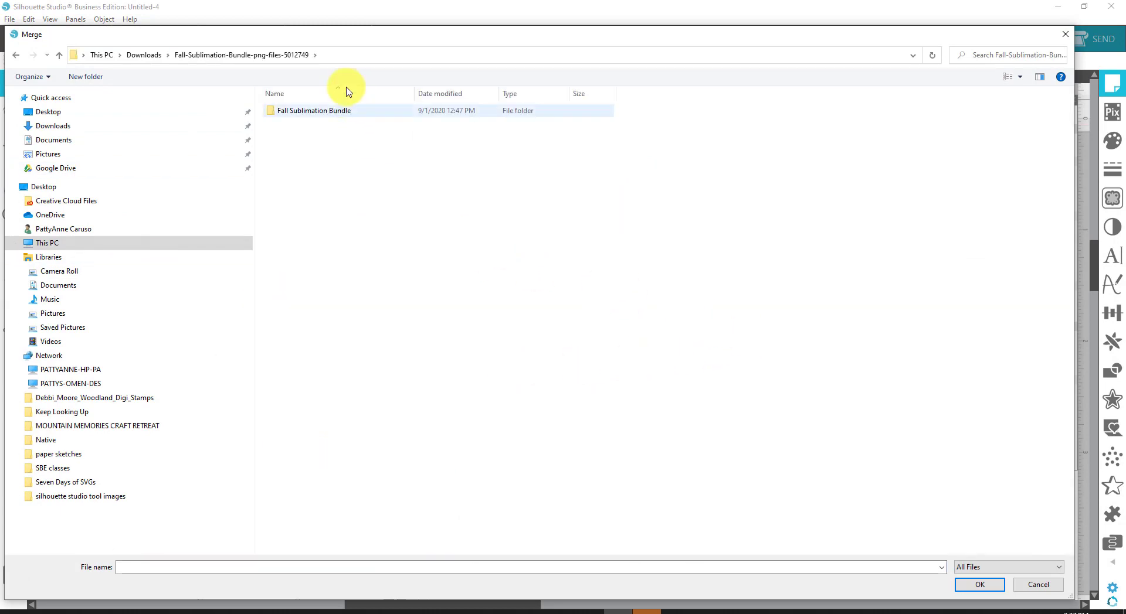
pyautogui.doubleClick(299, 111)
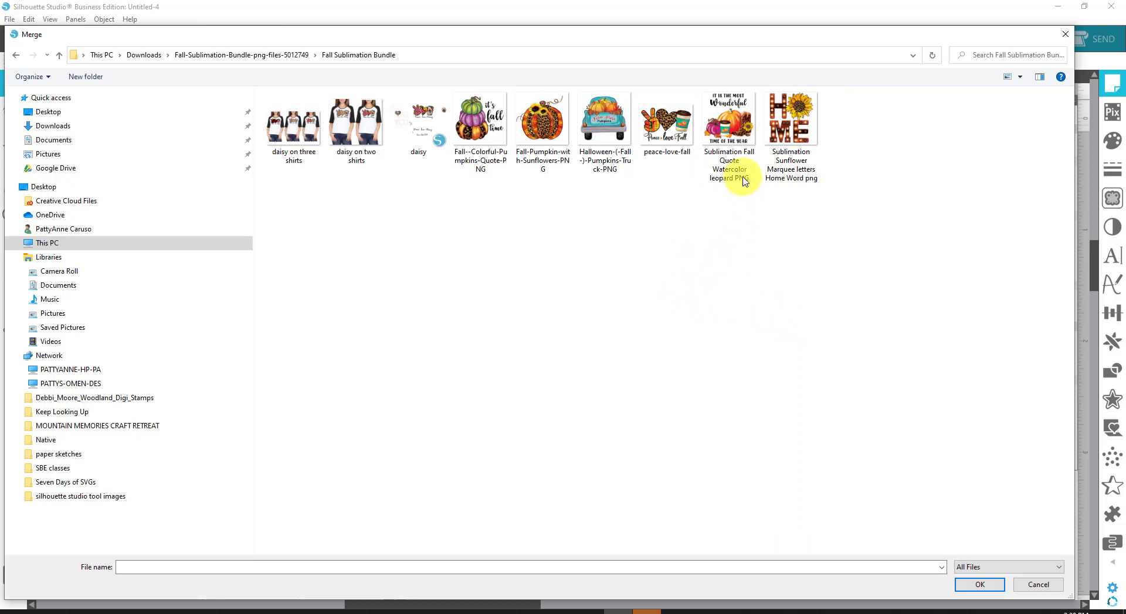
pyautogui.click(727, 133)
pyautogui.click(982, 584)
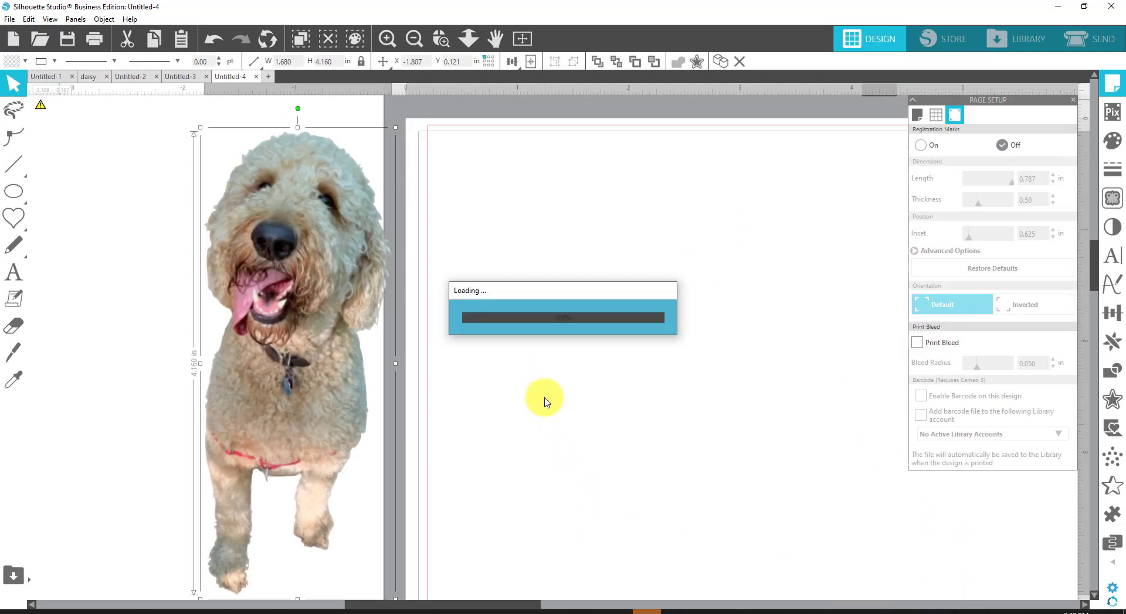
pyautogui.click(925, 594)
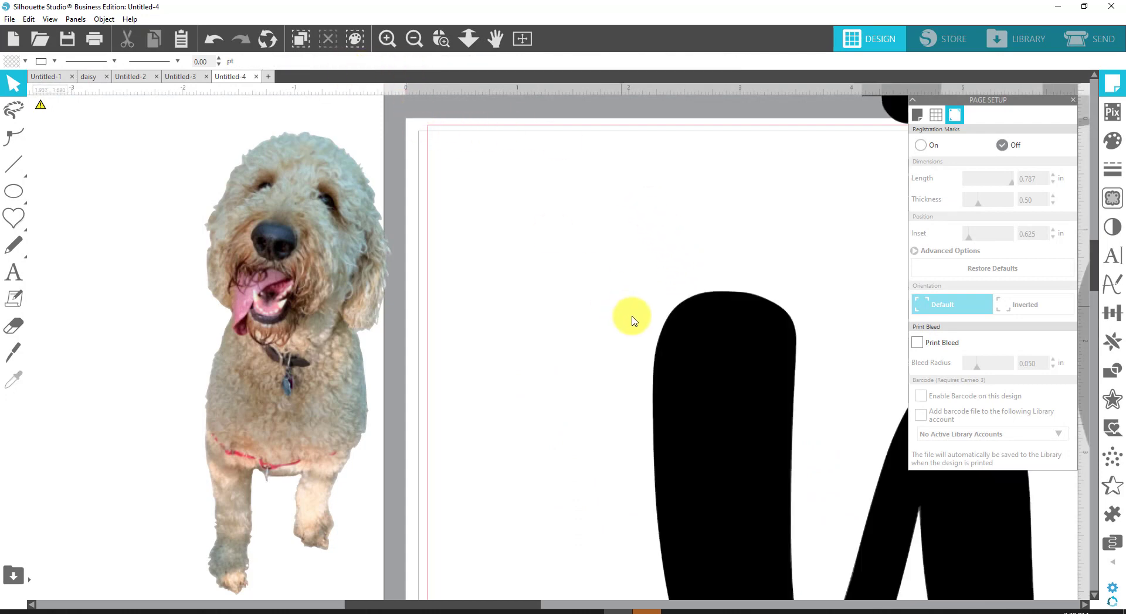
# Step: Lock the fall quote image's aspect ratio and set its width to 7 in
pyautogui.click(704, 366)
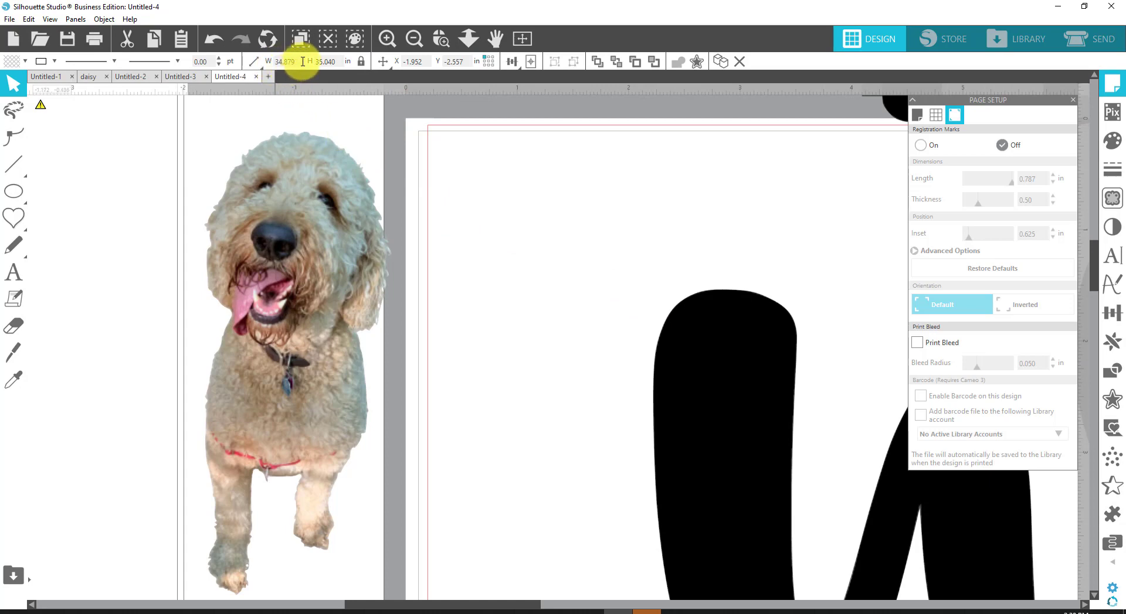
pyautogui.click(277, 60)
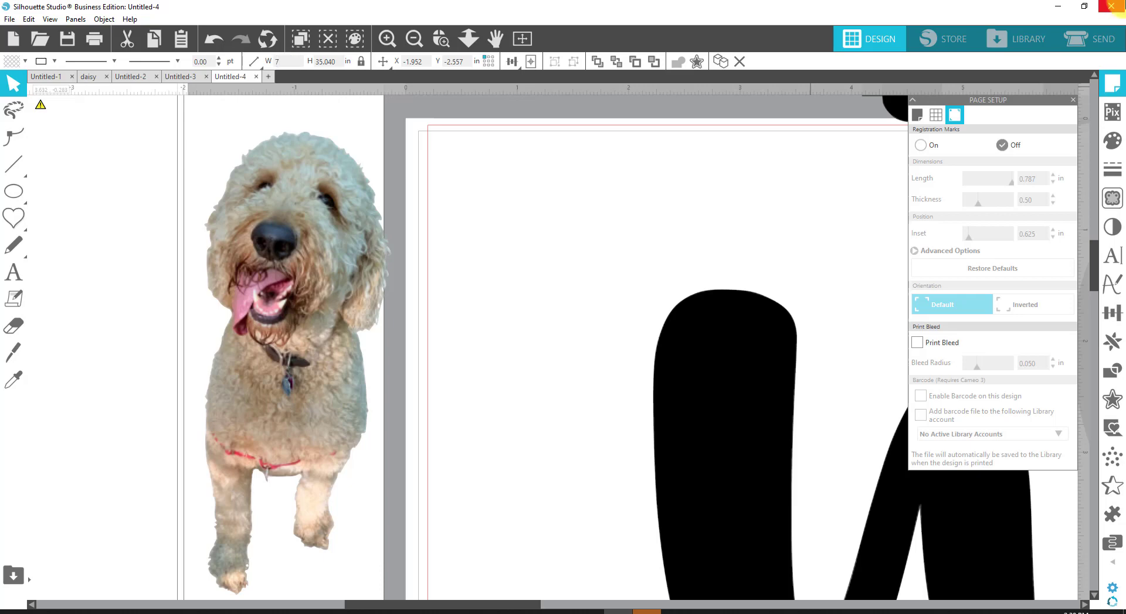
pyautogui.click(383, 62)
pyautogui.click(360, 61)
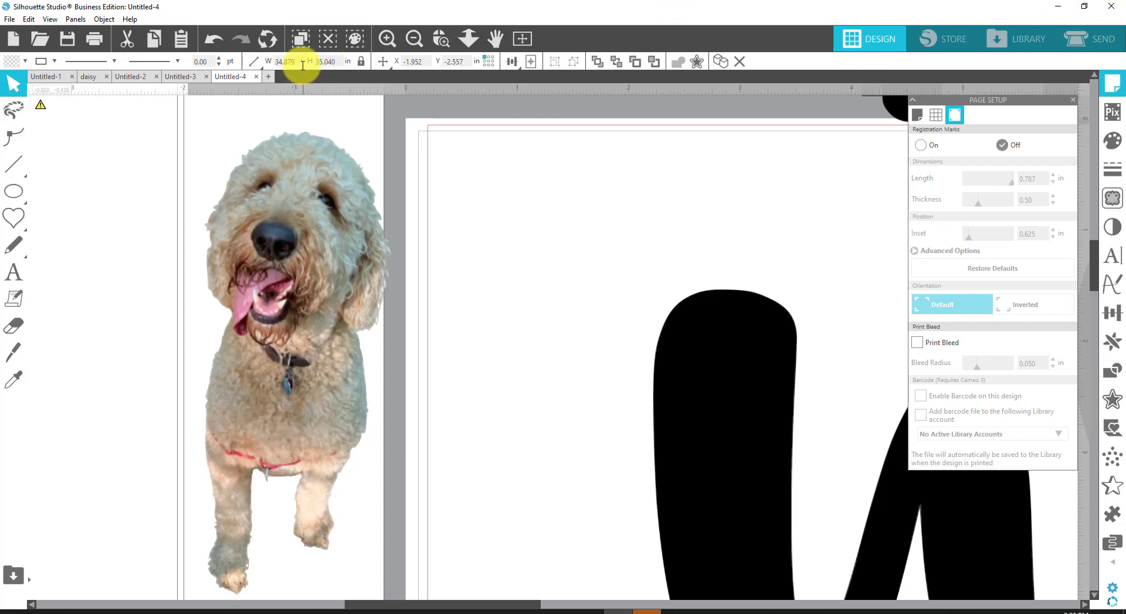
pyautogui.moveTo(303, 65); pyautogui.dragTo(241, 58)
pyautogui.write('7')
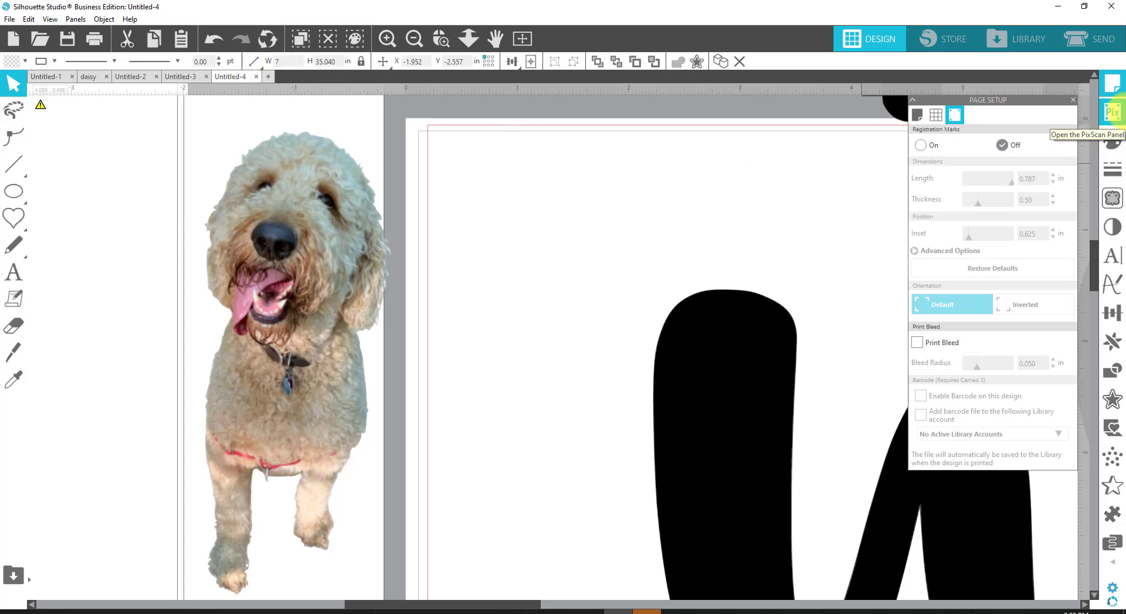
pyautogui.press('Return')
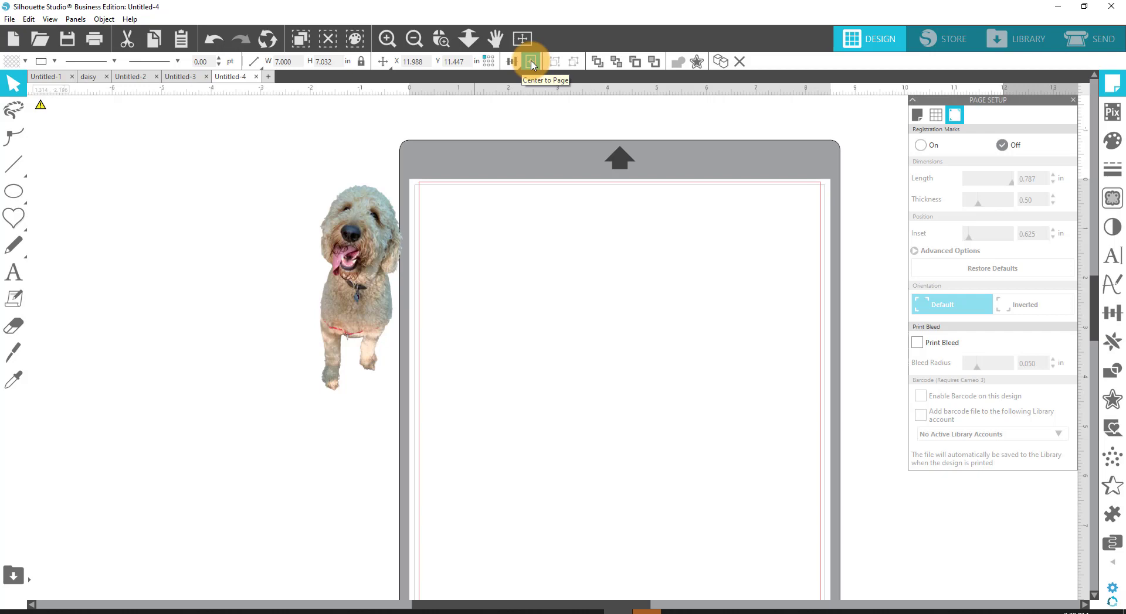
# Step: Place the fall quote image about 0.6 in from the page's left and top edges, and move the dog farther left of the page
pyautogui.click(532, 61)
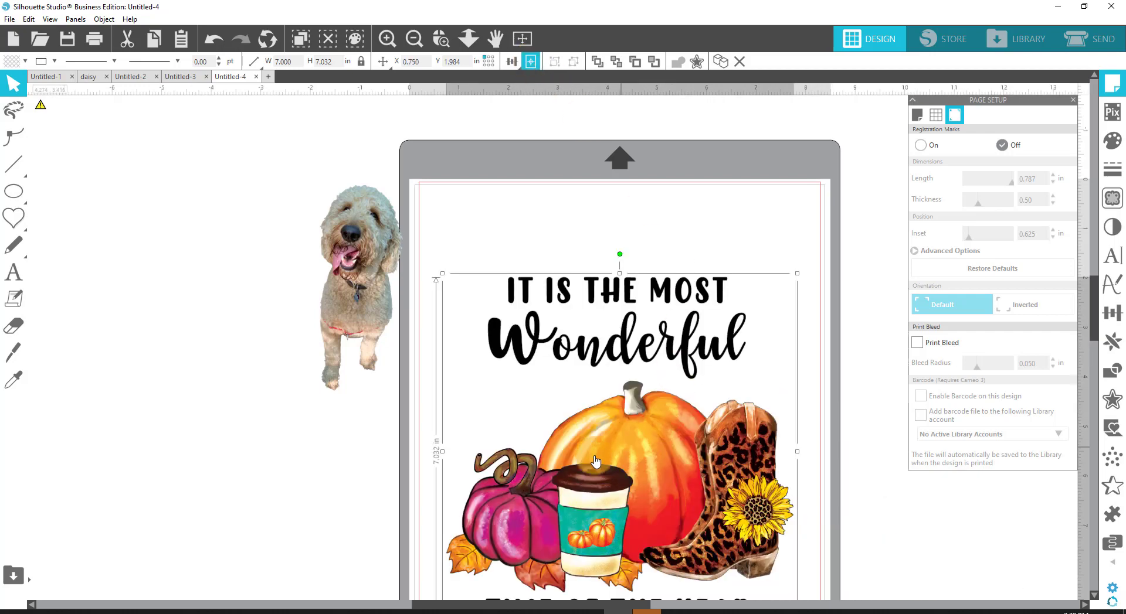
pyautogui.moveTo(628, 496); pyautogui.dragTo(627, 438)
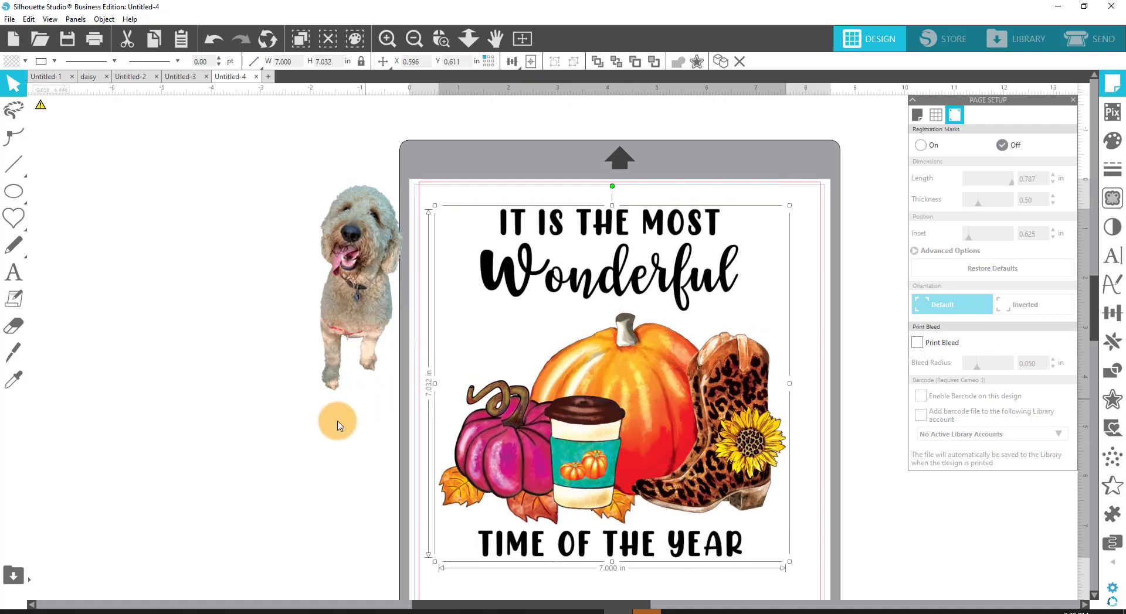
pyautogui.moveTo(333, 319); pyautogui.dragTo(349, 369)
pyautogui.click(349, 369)
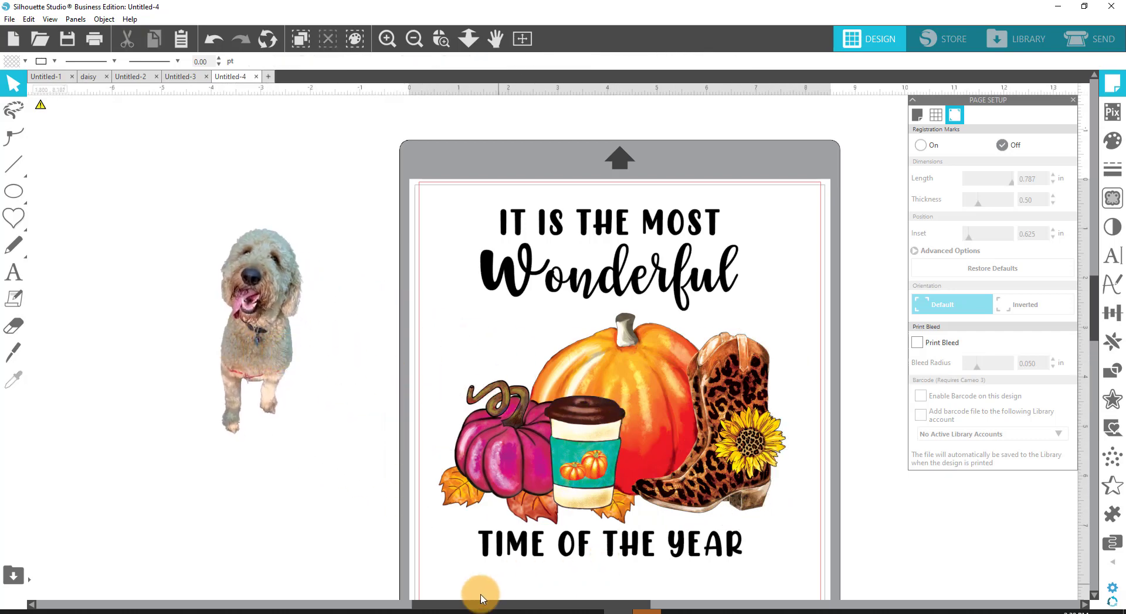
# Step: Magnet Trace around the pumpkins, cup and leaves along the boot's edge at 8% size, detach them and remove the rest of the quote image
pyautogui.moveTo(441, 604); pyautogui.dragTo(473, 592)
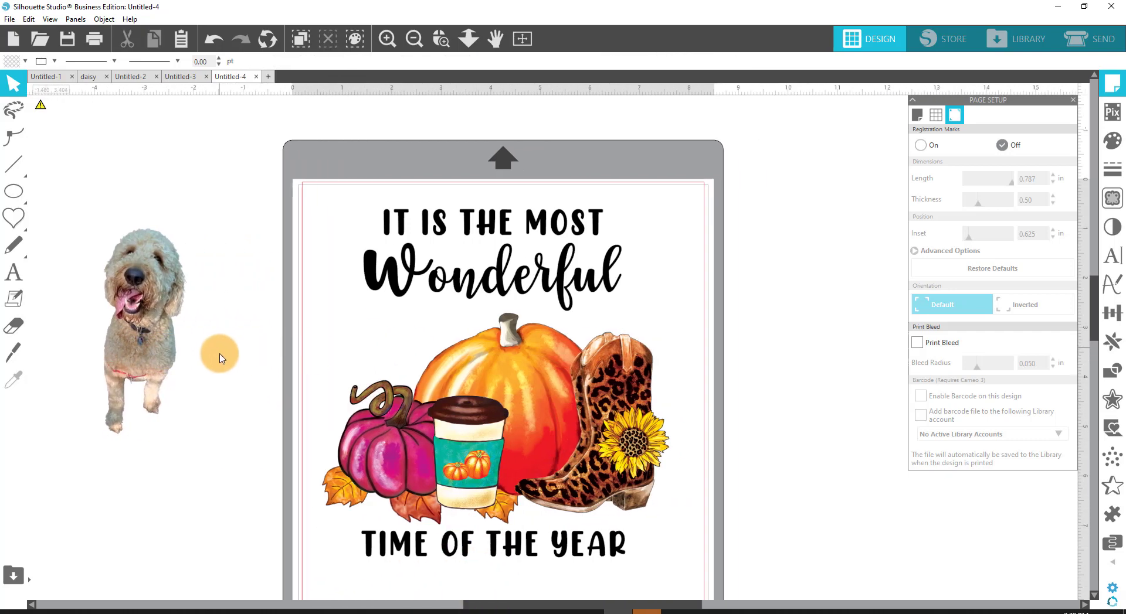
pyautogui.scroll(-1, 729, 382)
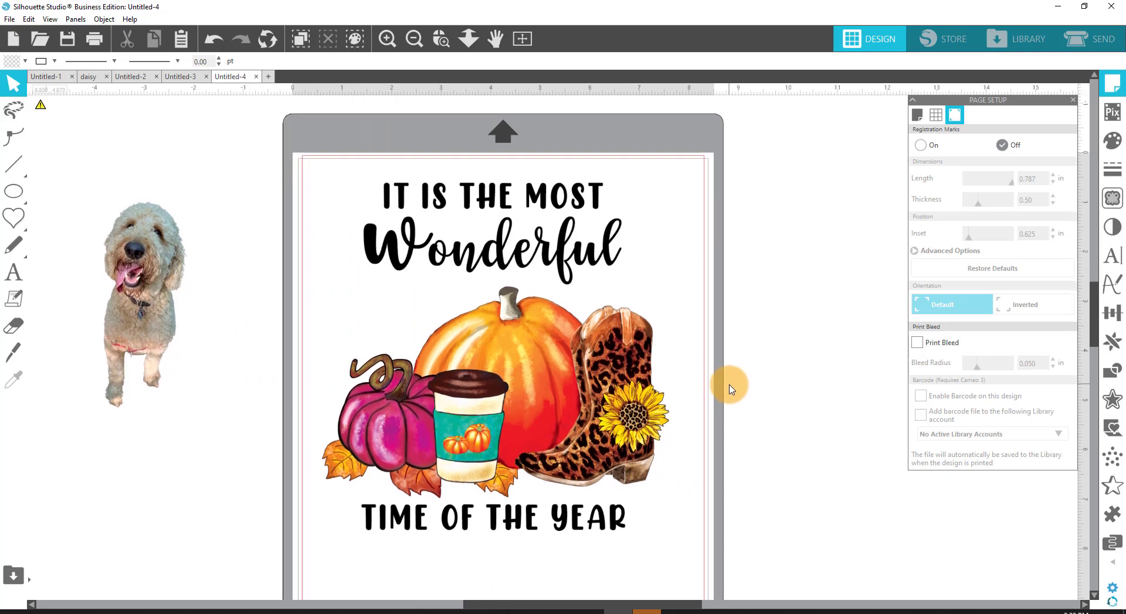
pyautogui.click(26, 204)
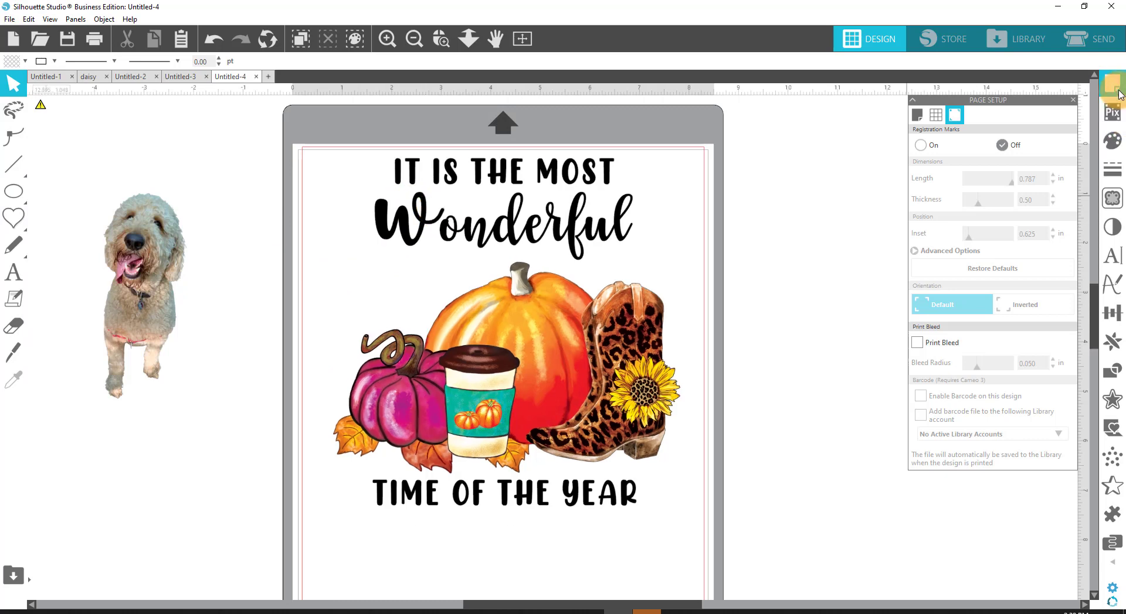
pyautogui.click(1113, 199)
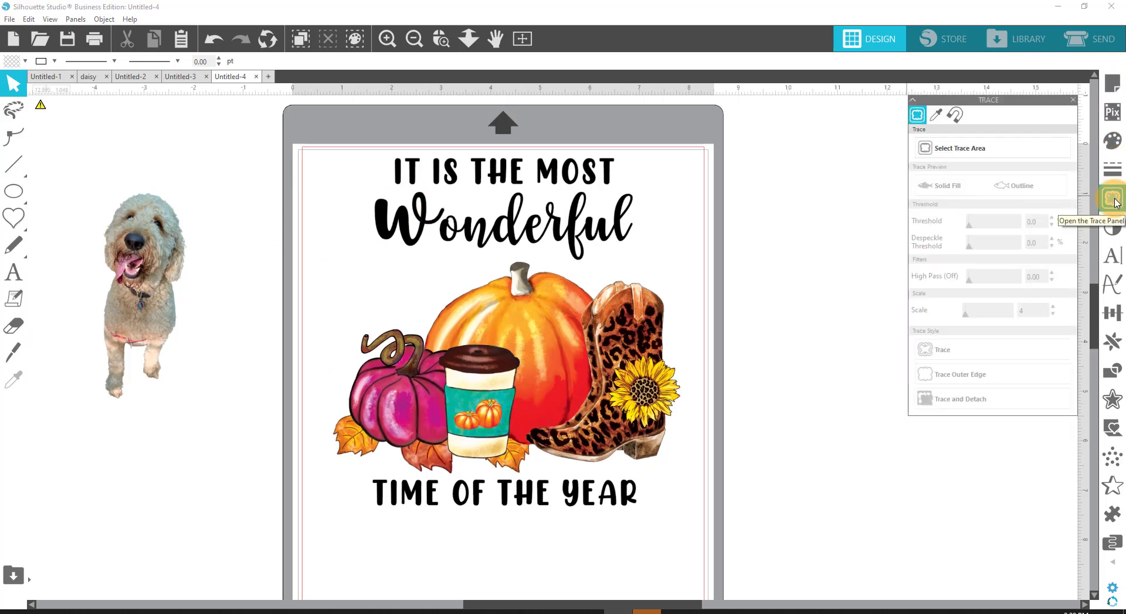
pyautogui.click(954, 116)
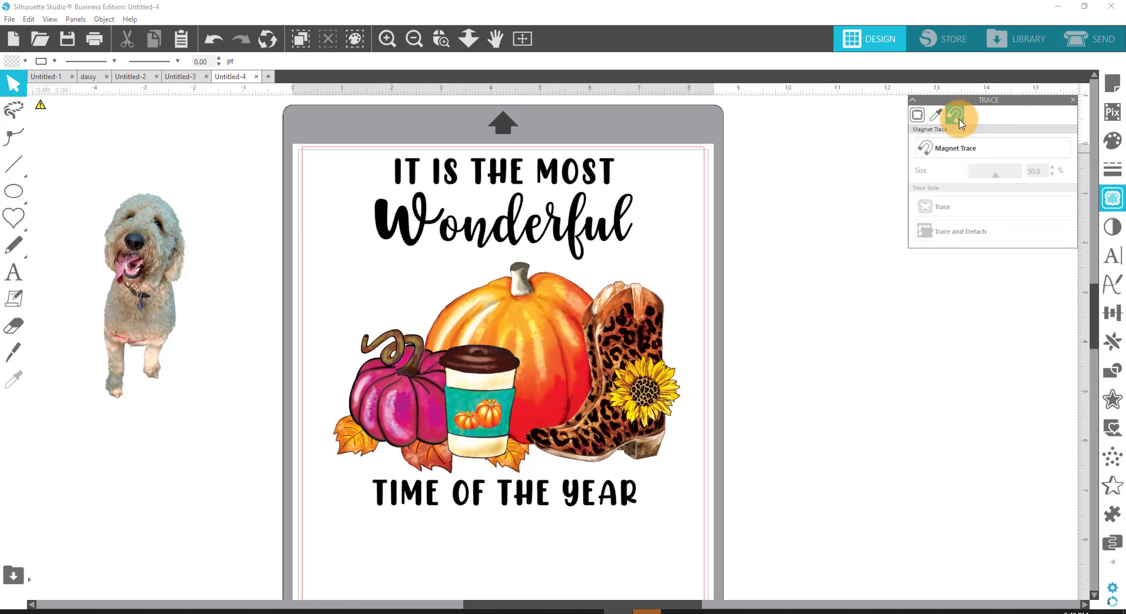
pyautogui.click(953, 148)
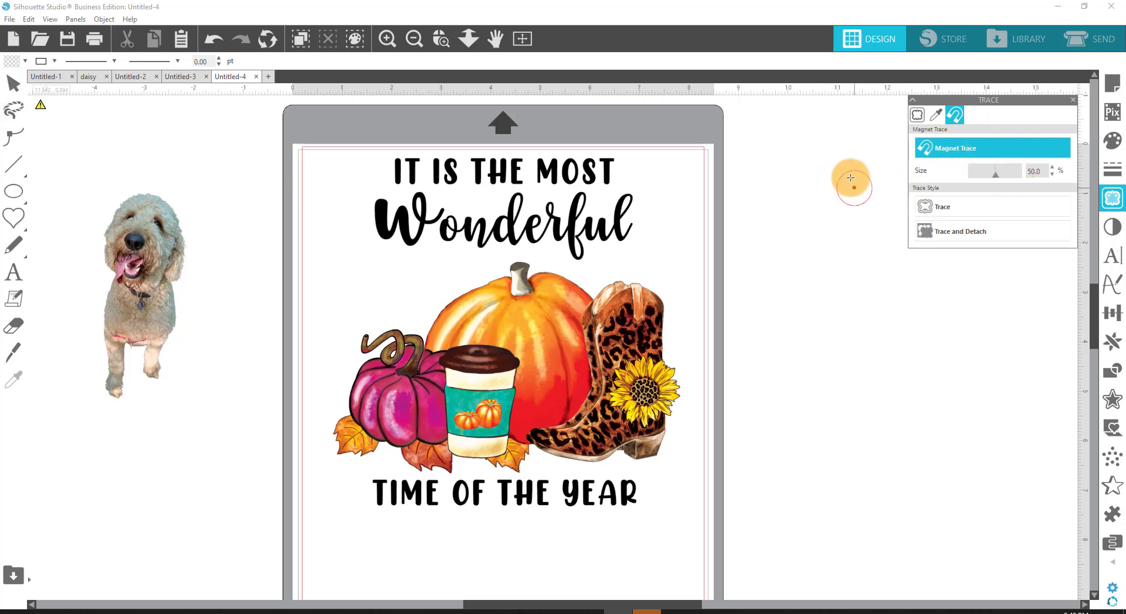
pyautogui.moveTo(995, 174); pyautogui.dragTo(970, 175)
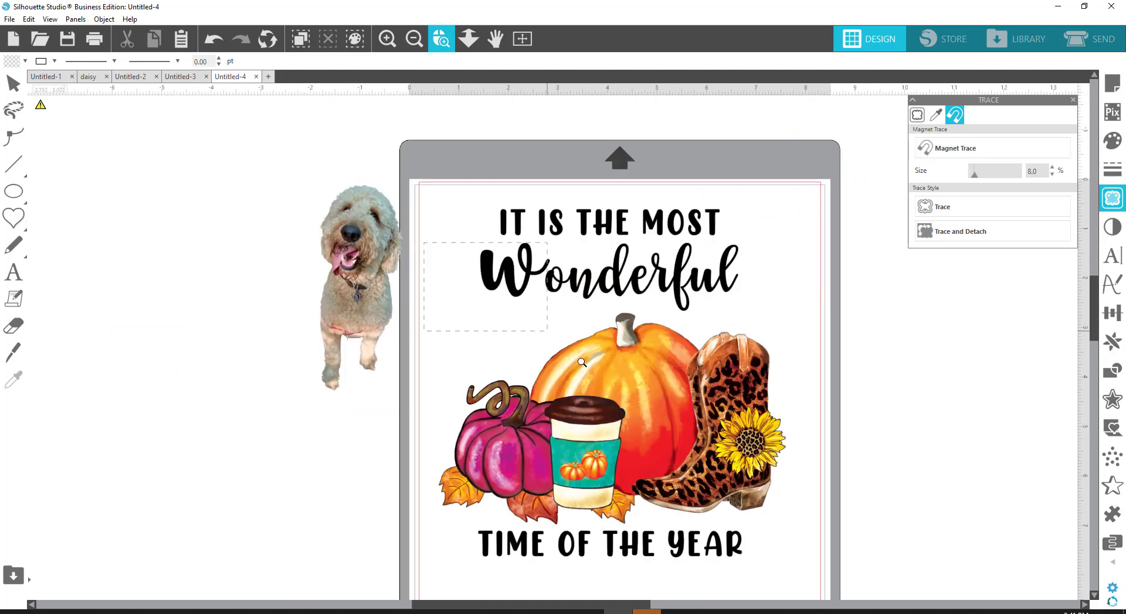
pyautogui.moveTo(582, 362)
pyautogui.mouseDown()
pyautogui.moveTo(782, 482)
pyautogui.moveTo(810, 504)
pyautogui.moveTo(809, 529)
pyautogui.mouseUp()
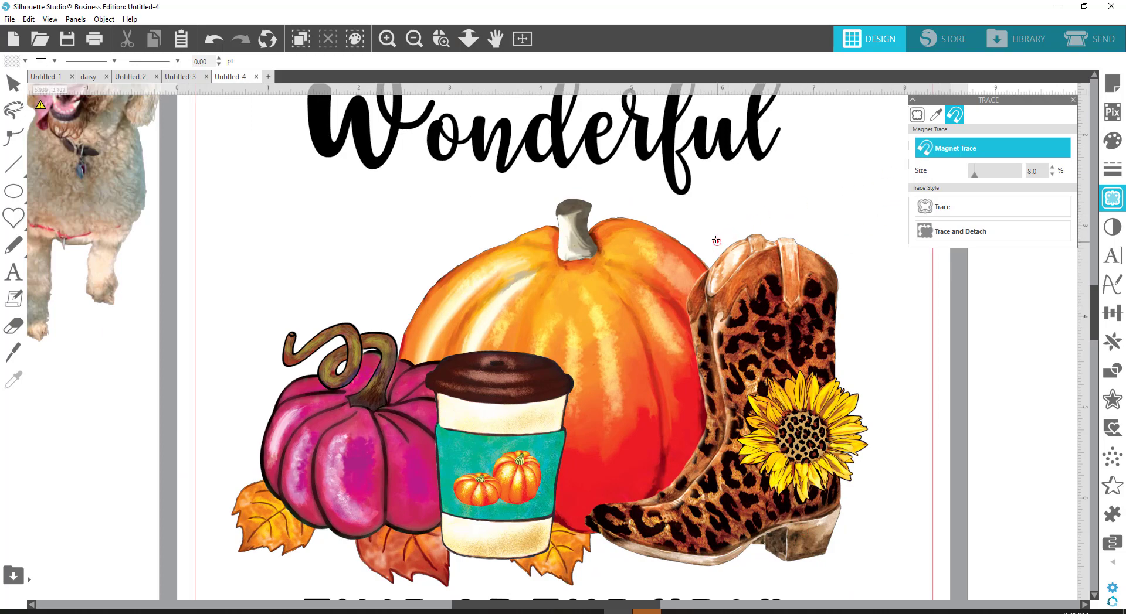
pyautogui.moveTo(714, 239)
pyautogui.mouseDown()
pyautogui.moveTo(709, 275)
pyautogui.moveTo(680, 303)
pyautogui.moveTo(690, 330)
pyautogui.moveTo(695, 321)
pyautogui.moveTo(710, 424)
pyautogui.moveTo(667, 489)
pyautogui.moveTo(586, 518)
pyautogui.moveTo(594, 592)
pyautogui.moveTo(532, 592)
pyautogui.moveTo(591, 572)
pyautogui.moveTo(583, 585)
pyautogui.moveTo(269, 568)
pyautogui.moveTo(209, 581)
pyautogui.moveTo(211, 458)
pyautogui.moveTo(244, 316)
pyautogui.moveTo(382, 218)
pyautogui.moveTo(478, 183)
pyautogui.moveTo(560, 171)
pyautogui.mouseUp()
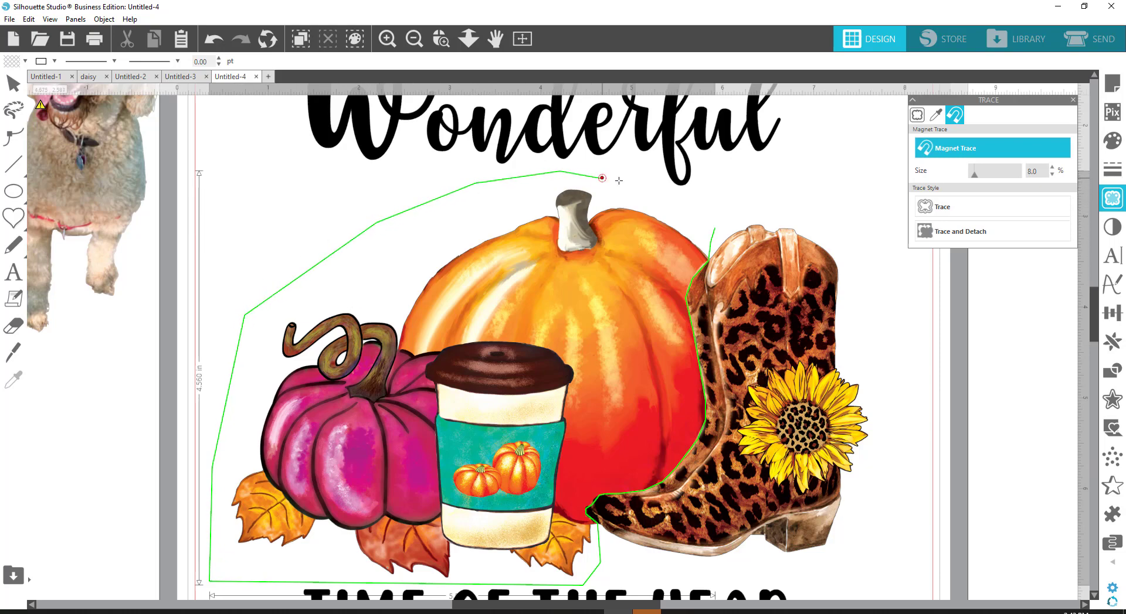
pyautogui.moveTo(707, 207); pyautogui.dragTo(716, 226)
pyautogui.click(713, 231)
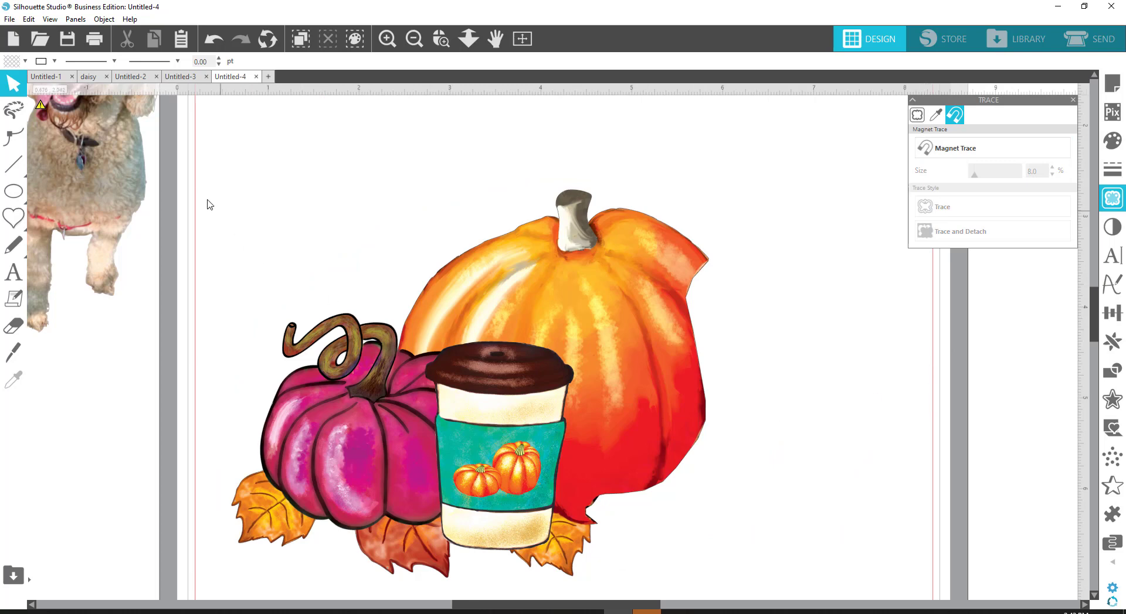
# Step: Move the dog to where the boot was, bring it to the front and overlap the orange pumpkin's cut edge
pyautogui.moveTo(102, 196); pyautogui.dragTo(781, 431)
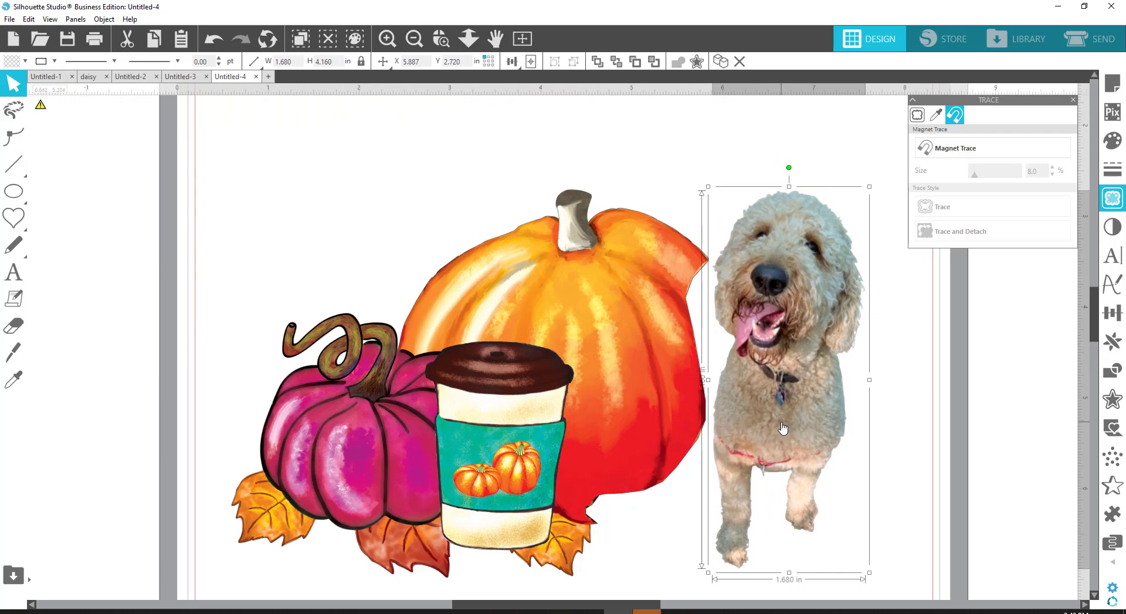
pyautogui.rightClick(783, 429)
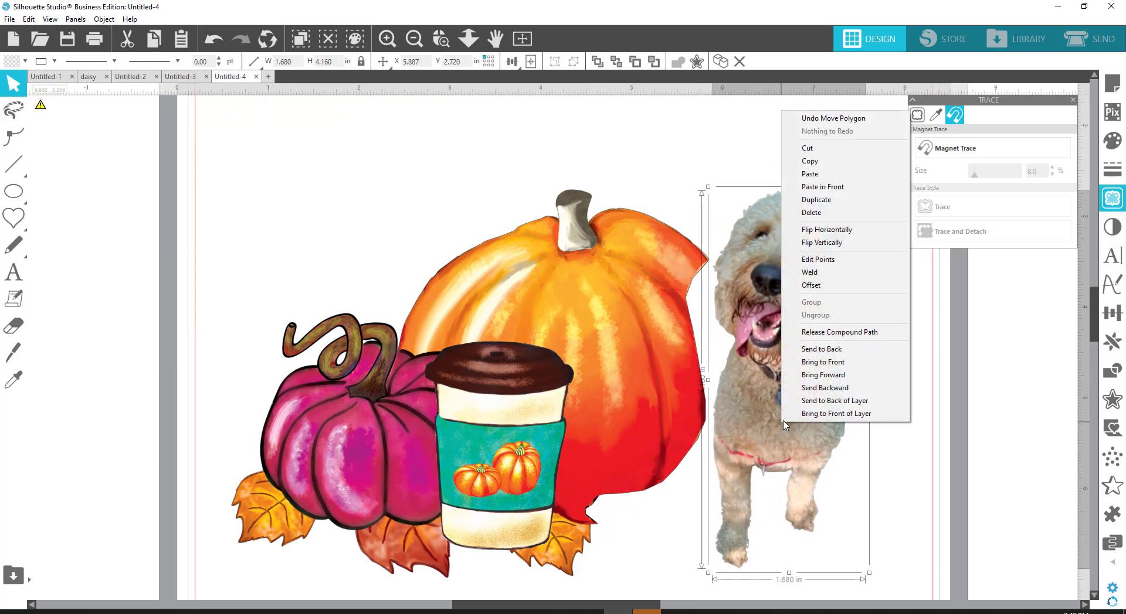
pyautogui.click(823, 363)
pyautogui.moveTo(791, 408); pyautogui.dragTo(669, 418)
# Step: Enlarge the dog to about 4.78 in tall, stretch its width to about 2.14 in and fit it over the orange pumpkin's cut edge
pyautogui.scroll(-3, 821, 386)
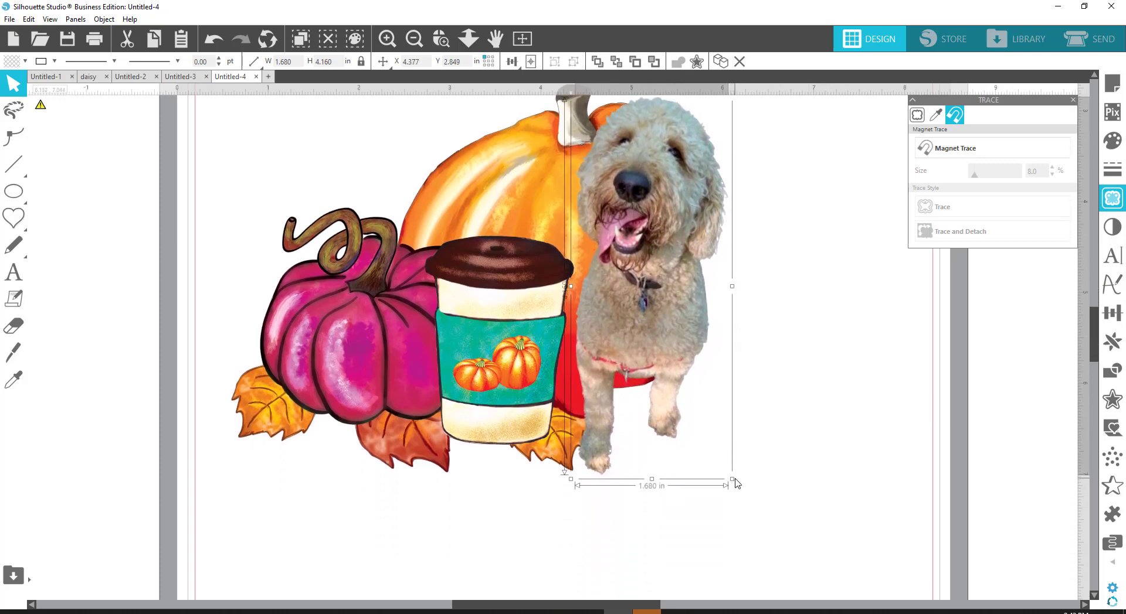
pyautogui.moveTo(733, 480); pyautogui.dragTo(842, 505)
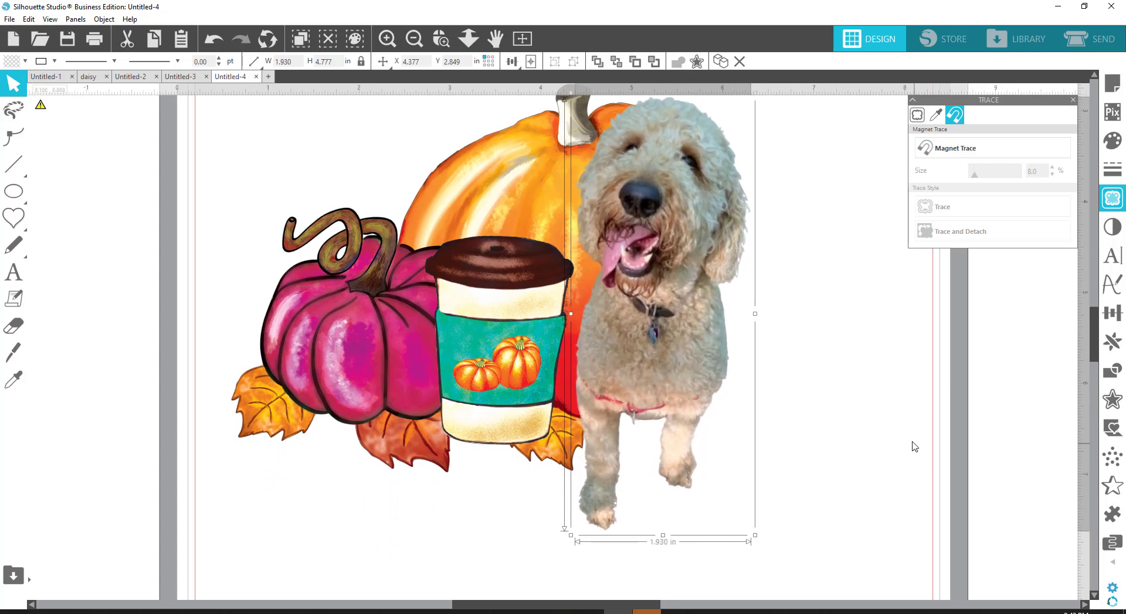
pyautogui.scroll(2, 913, 445)
pyautogui.moveTo(648, 336)
pyautogui.mouseDown()
pyautogui.moveTo(715, 324)
pyautogui.moveTo(645, 322)
pyautogui.mouseUp()
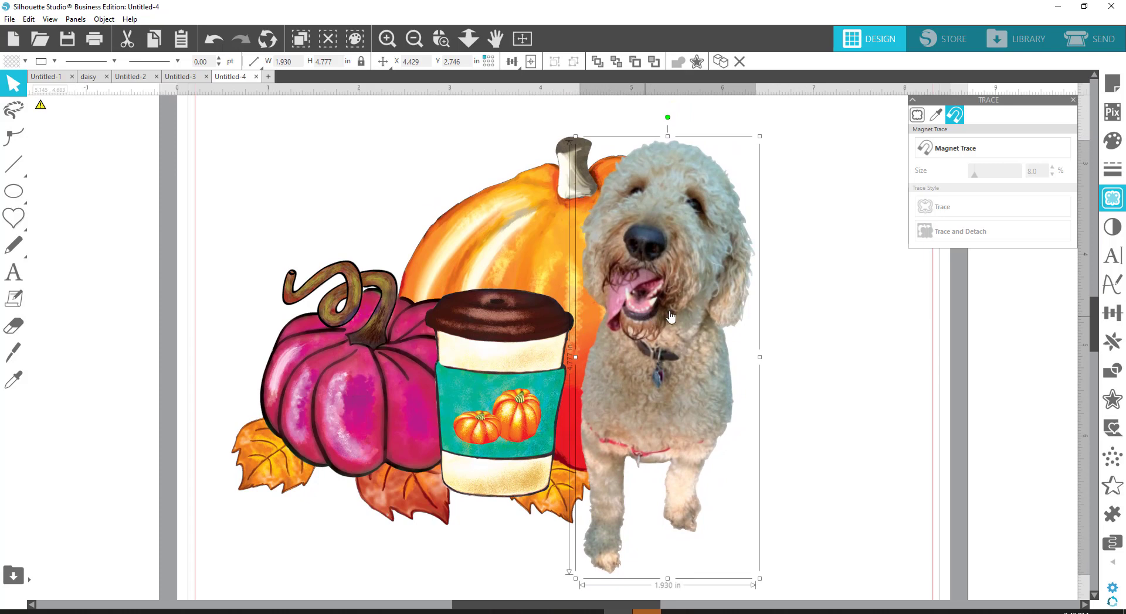
pyautogui.scroll(2, 830, 351)
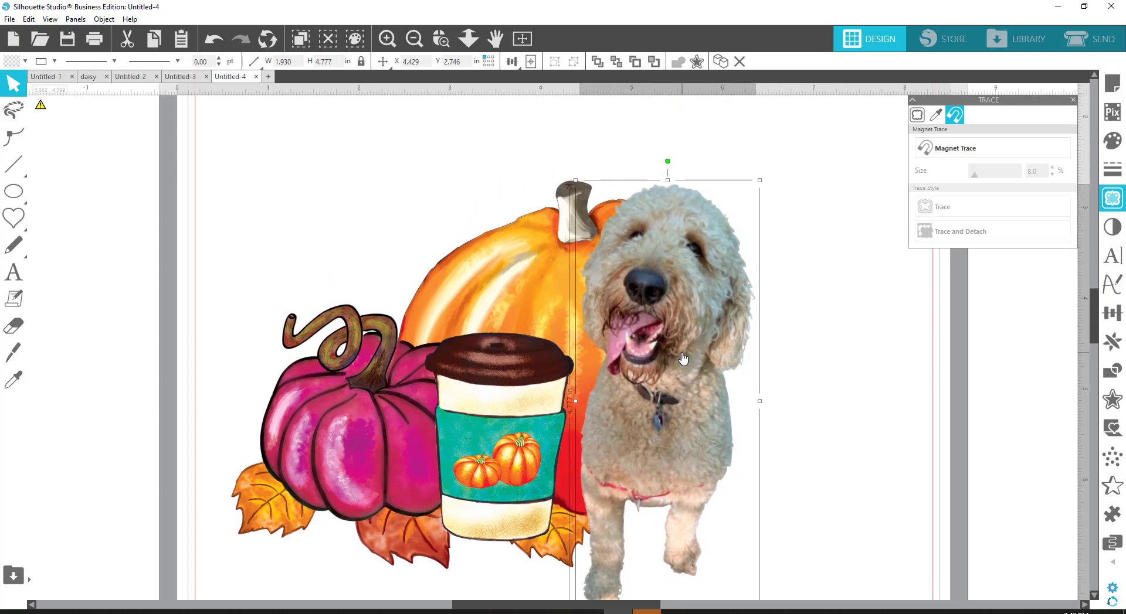
pyautogui.moveTo(683, 359)
pyautogui.mouseDown()
pyautogui.moveTo(779, 355)
pyautogui.moveTo(682, 352)
pyautogui.moveTo(680, 272)
pyautogui.moveTo(675, 354)
pyautogui.mouseUp()
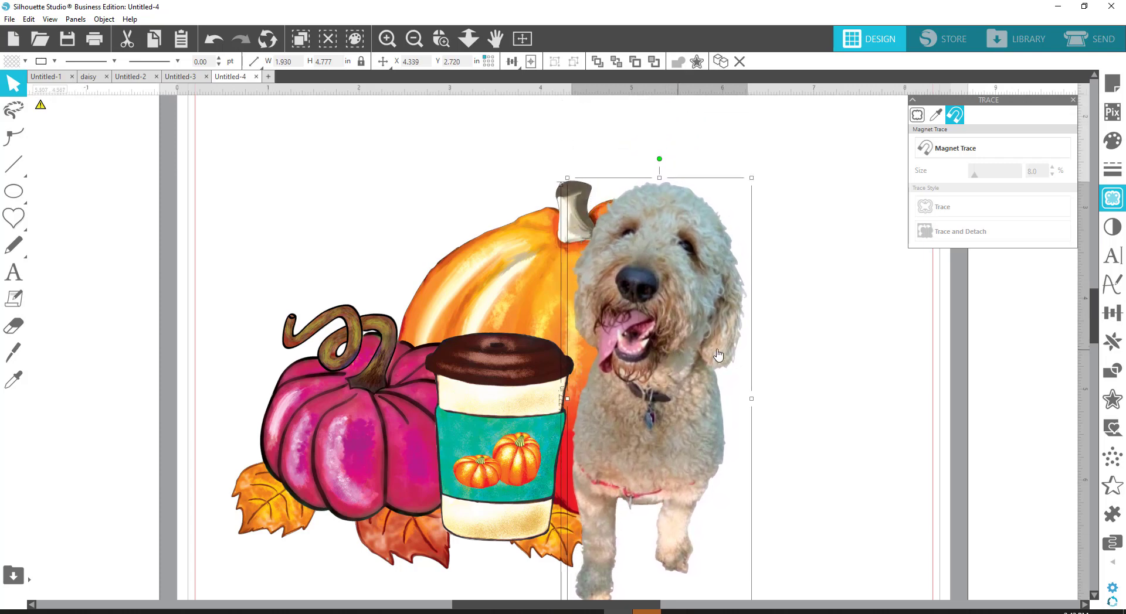
pyautogui.moveTo(773, 402)
pyautogui.mouseDown()
pyautogui.moveTo(793, 400)
pyautogui.moveTo(771, 403)
pyautogui.mouseUp()
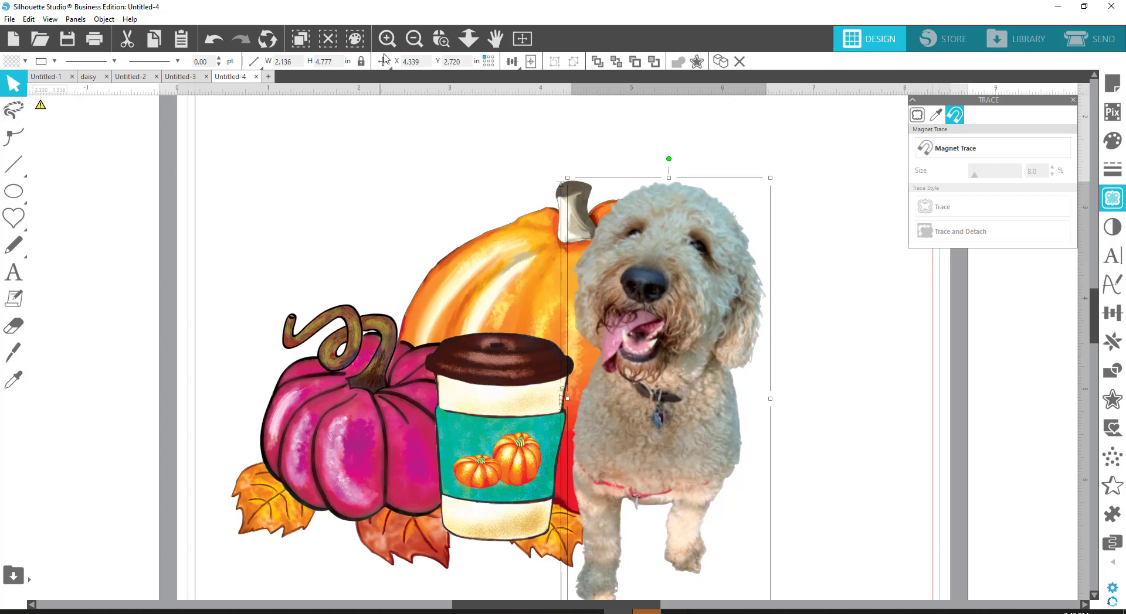
# Step: Shift the dog slightly down and right beside the coffee cup, to about X 4.44 in and Y 2.98 in
pyautogui.click(414, 39)
pyautogui.click(413, 39)
pyautogui.click(414, 39)
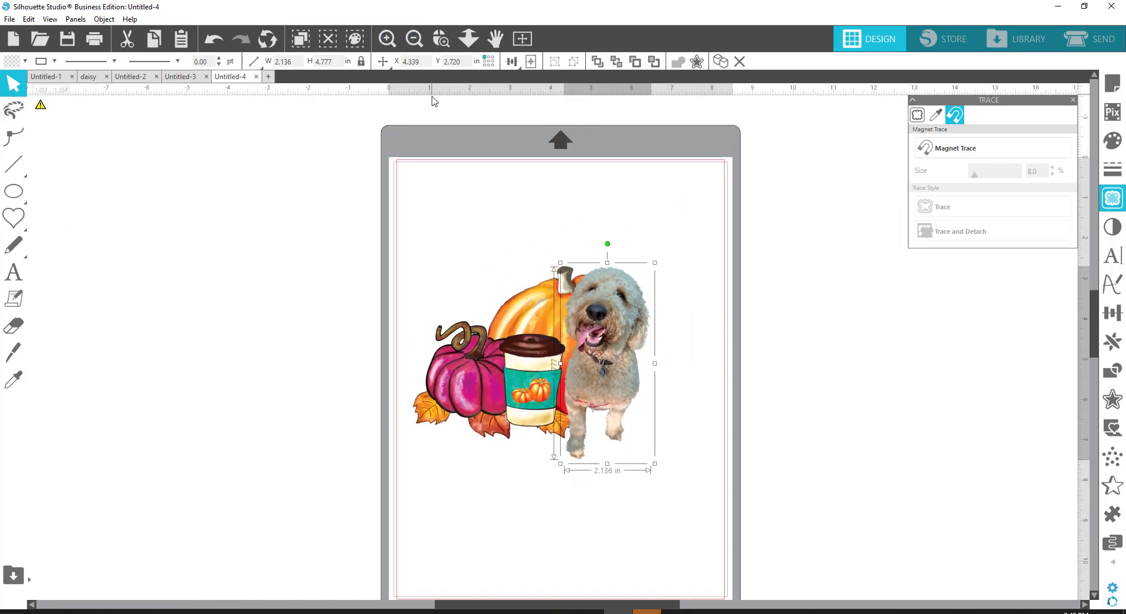
pyautogui.scroll(-3, 733, 369)
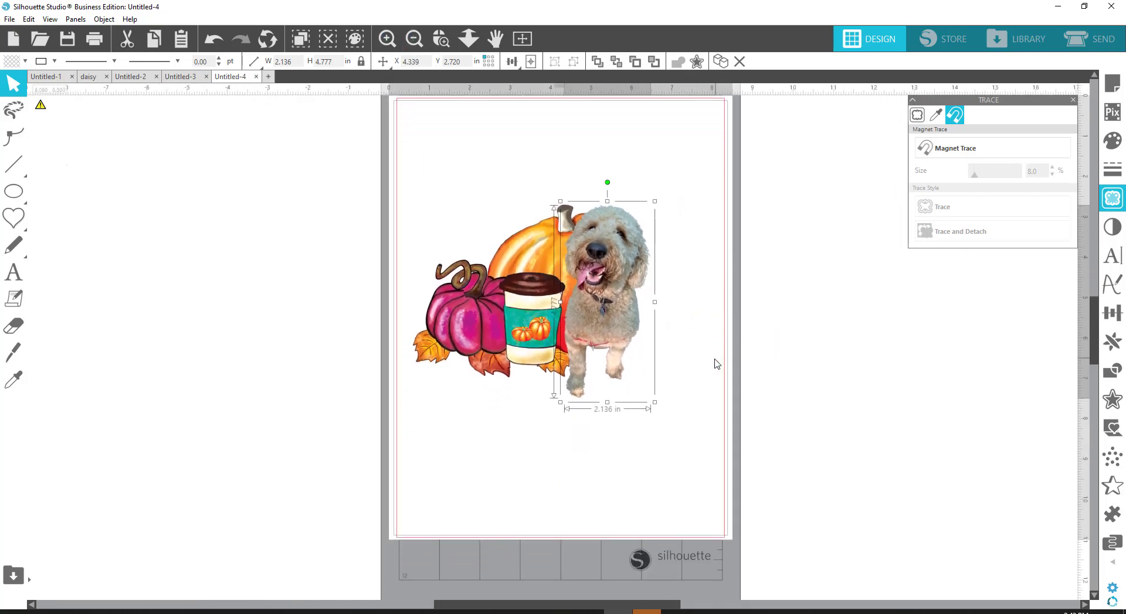
pyautogui.scroll(2, 692, 381)
pyautogui.click(693, 376)
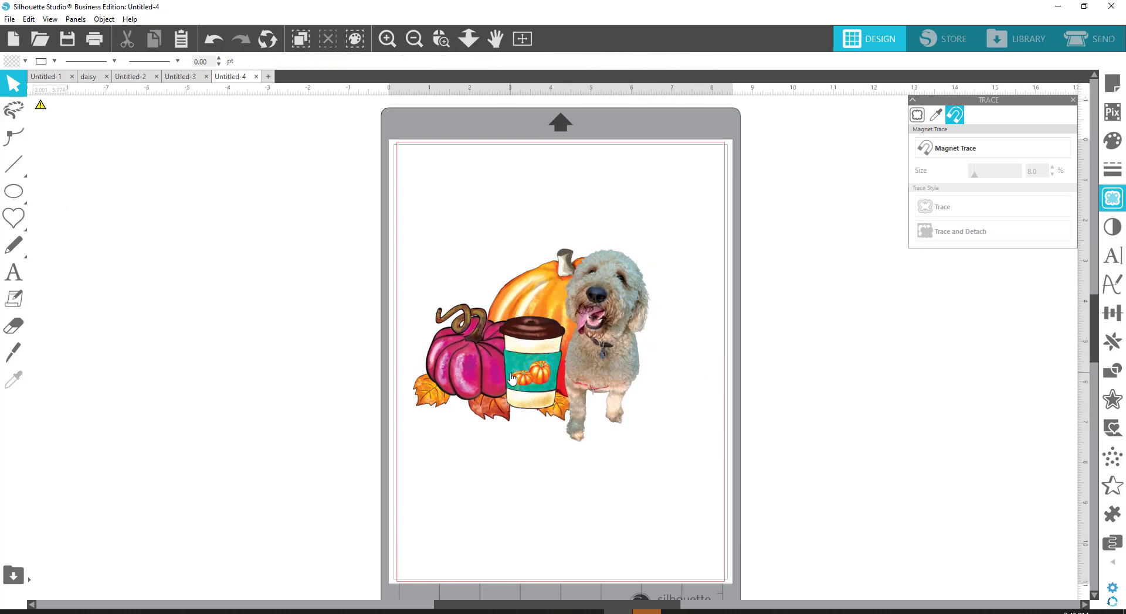
pyautogui.click(604, 361)
pyautogui.moveTo(604, 361)
pyautogui.mouseDown()
pyautogui.moveTo(641, 363)
pyautogui.moveTo(608, 370)
pyautogui.mouseUp()
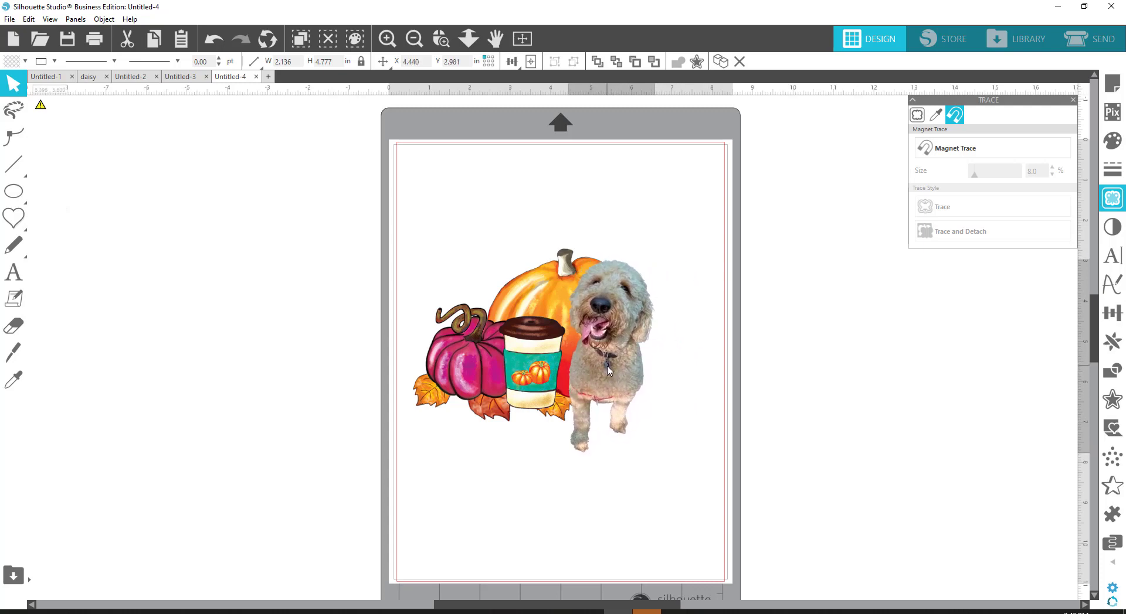
# Step: Group the dog with the cut-out pumpkins, cup and leaves
pyautogui.click(651, 376)
pyautogui.hotkey('ctrl', 'a')
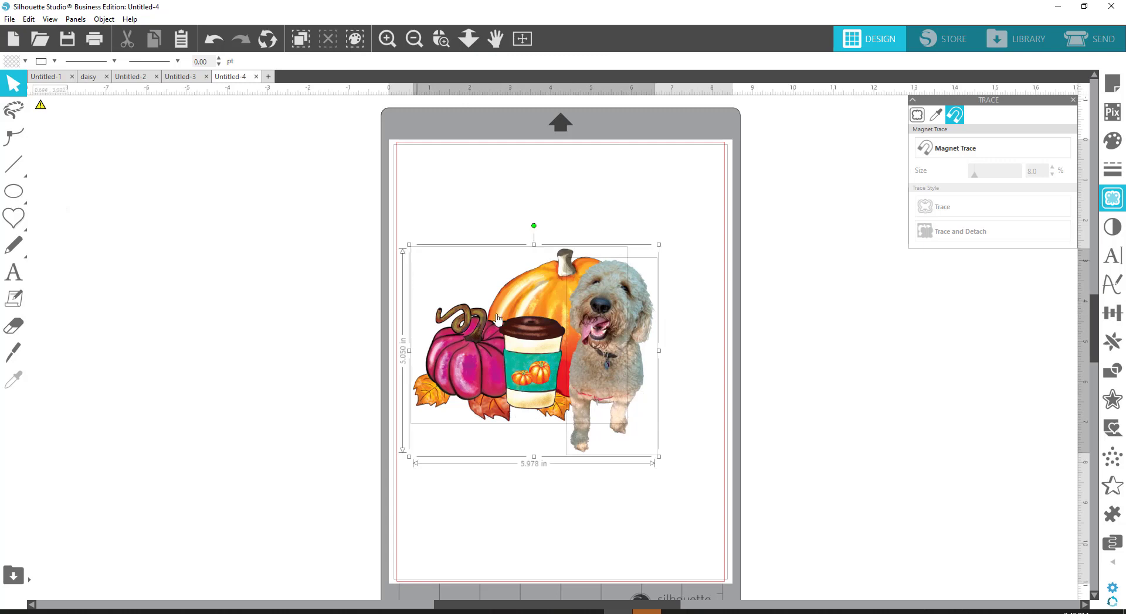
pyautogui.rightClick(550, 357)
pyautogui.click(585, 227)
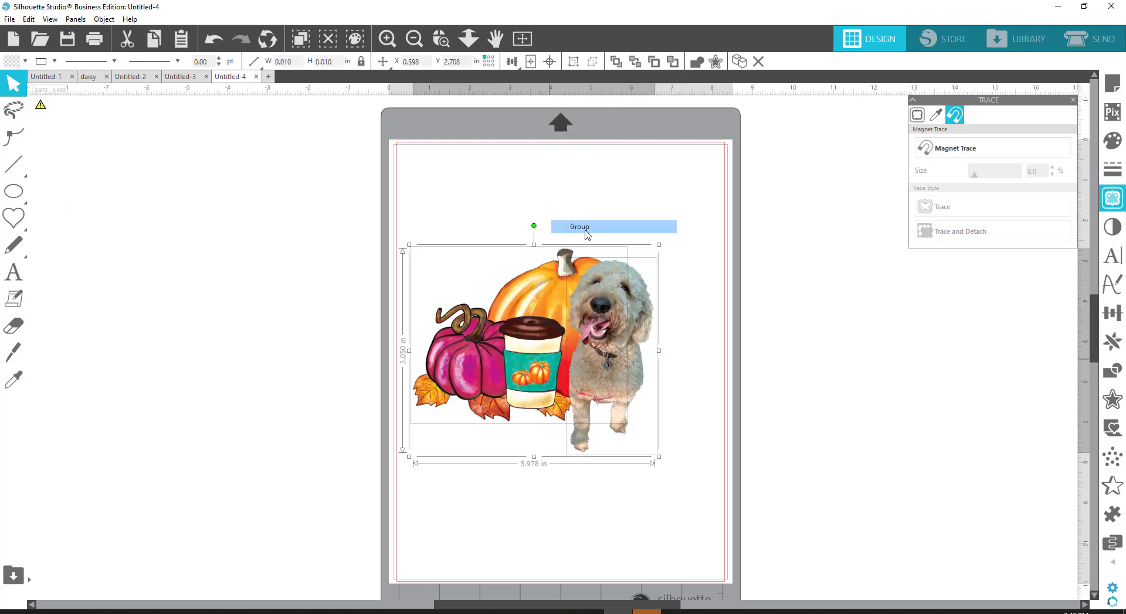
# Step: Merge another copy of the Sublimation Fall Quote Watercolor leopard PNG from the Fall Sublimation Bundle folder into the design
pyautogui.click(8, 20)
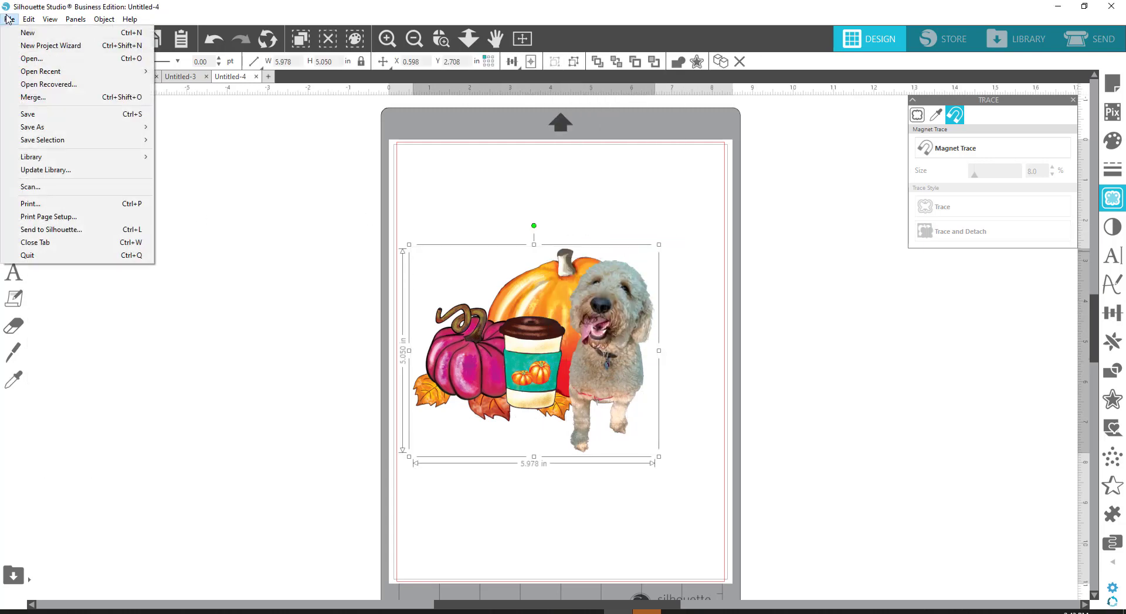
pyautogui.click(56, 97)
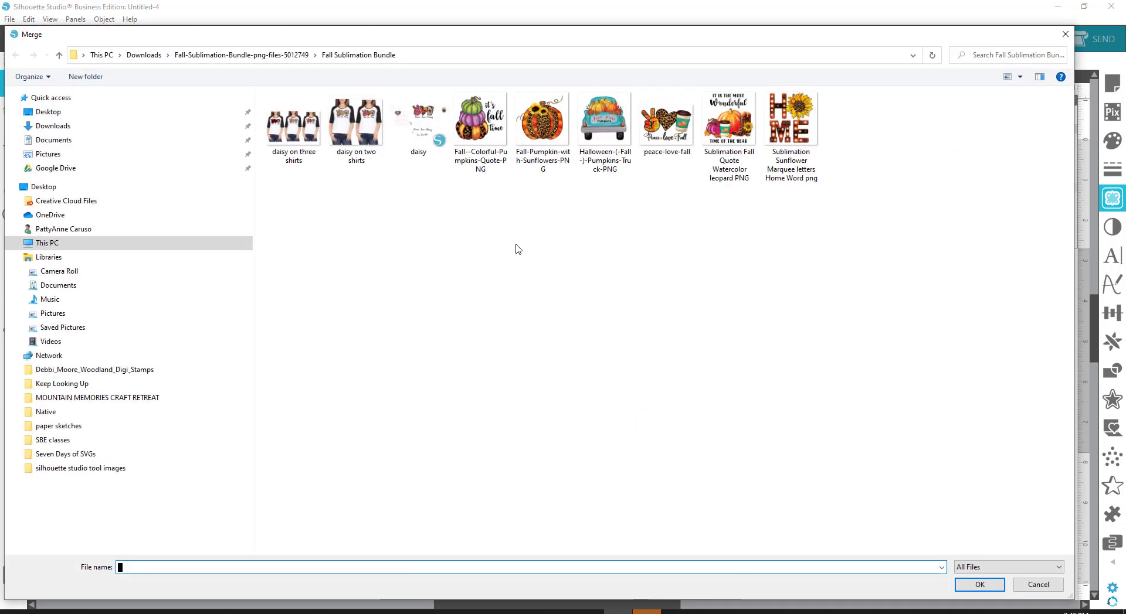
pyautogui.click(730, 123)
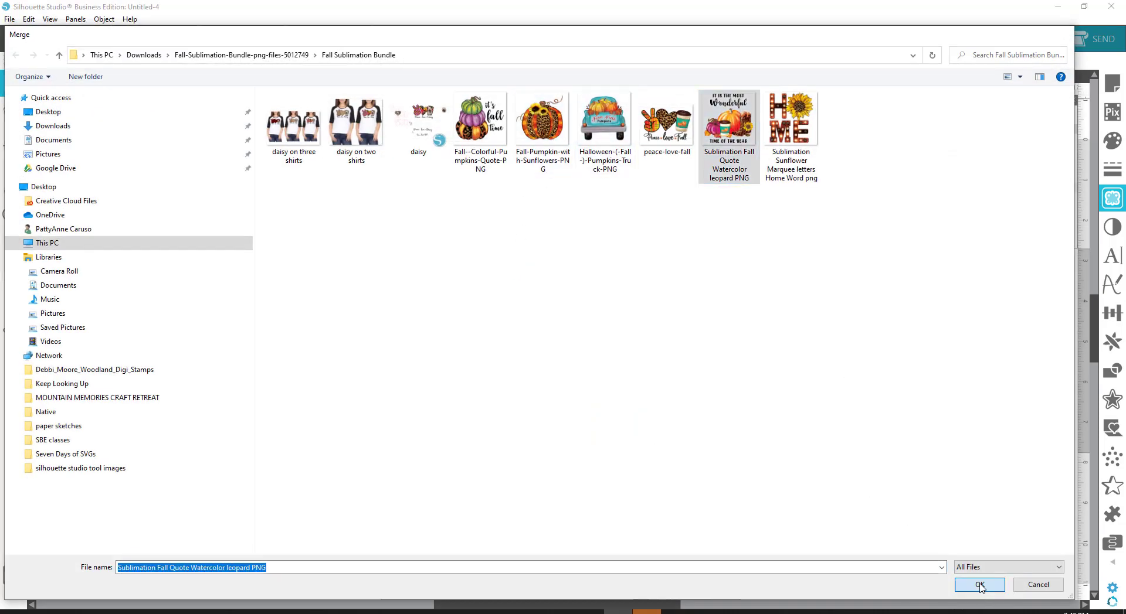
pyautogui.click(979, 584)
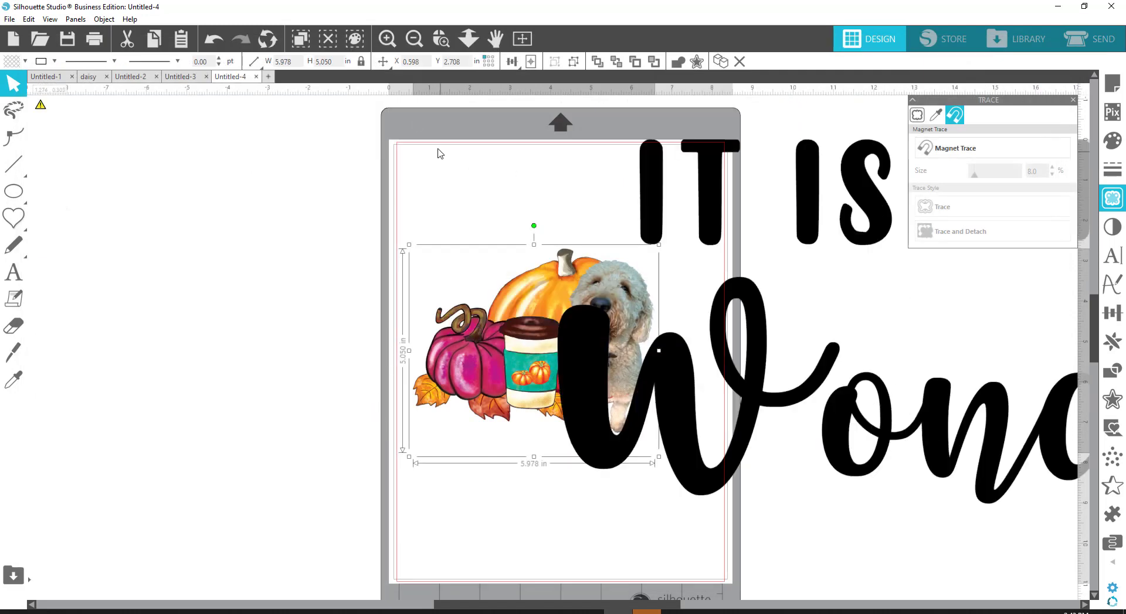
# Step: Set the newly merged quote image's width to 7 in, center it on the page and move it off the page to the left
pyautogui.click(884, 217)
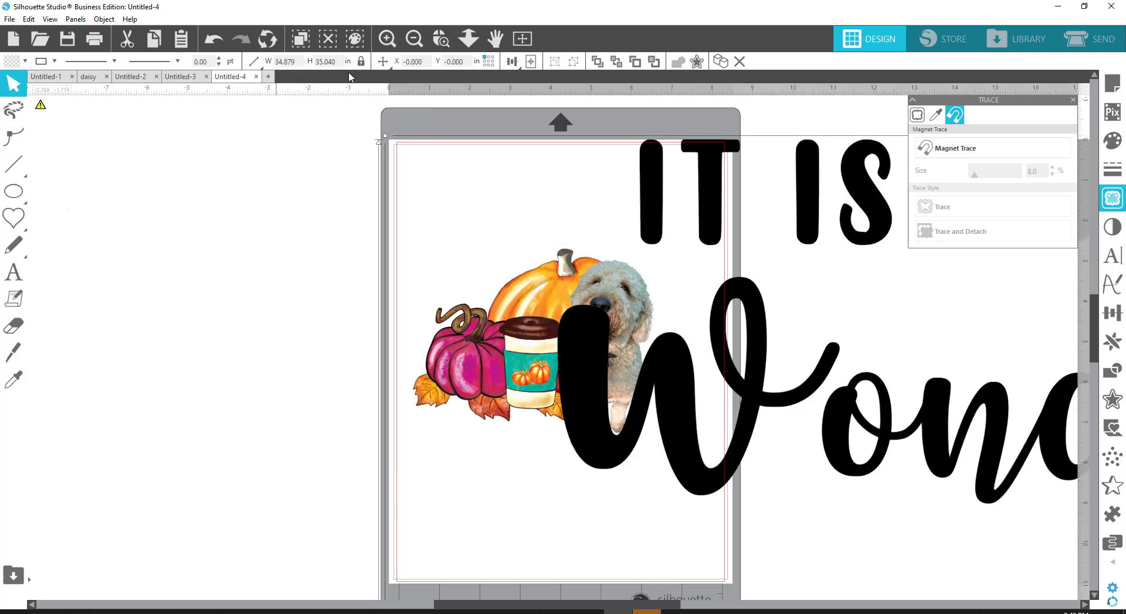
pyautogui.click(258, 66)
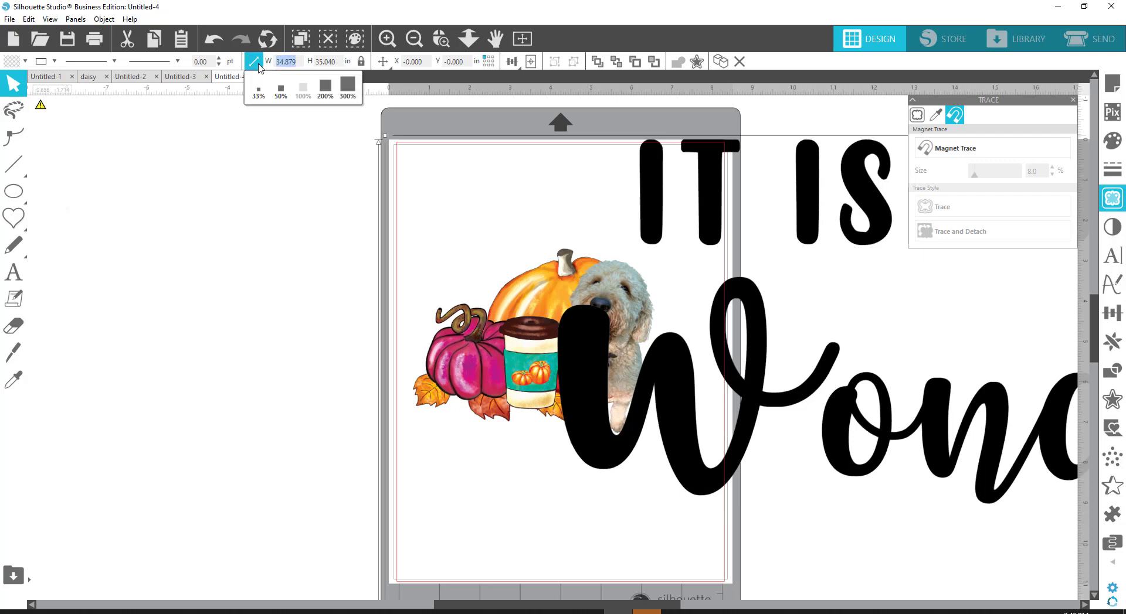
pyautogui.write('7')
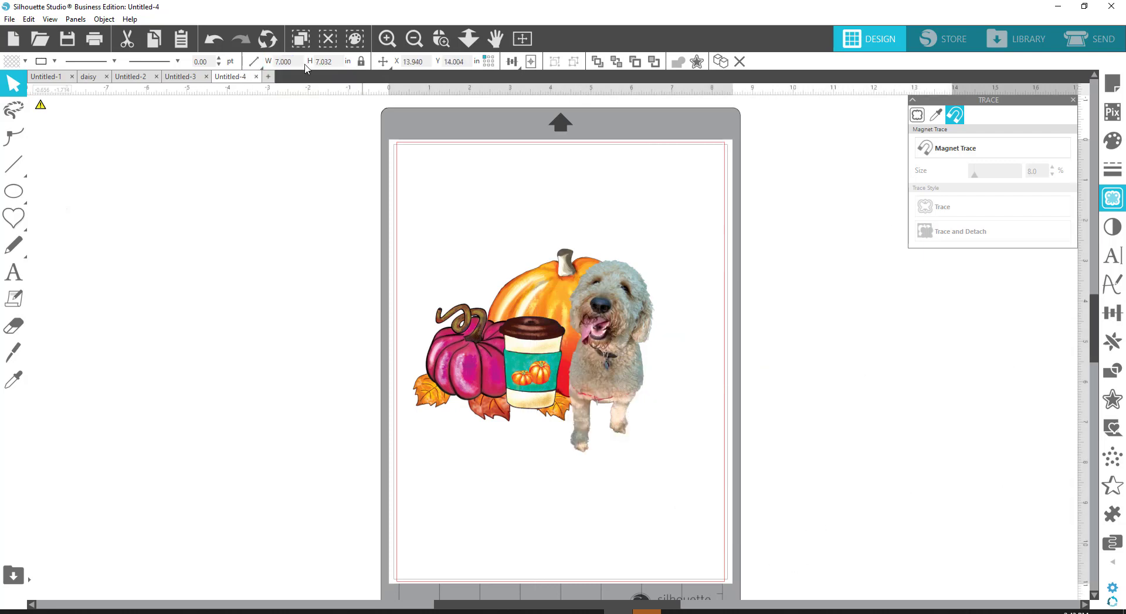
pyautogui.click(531, 63)
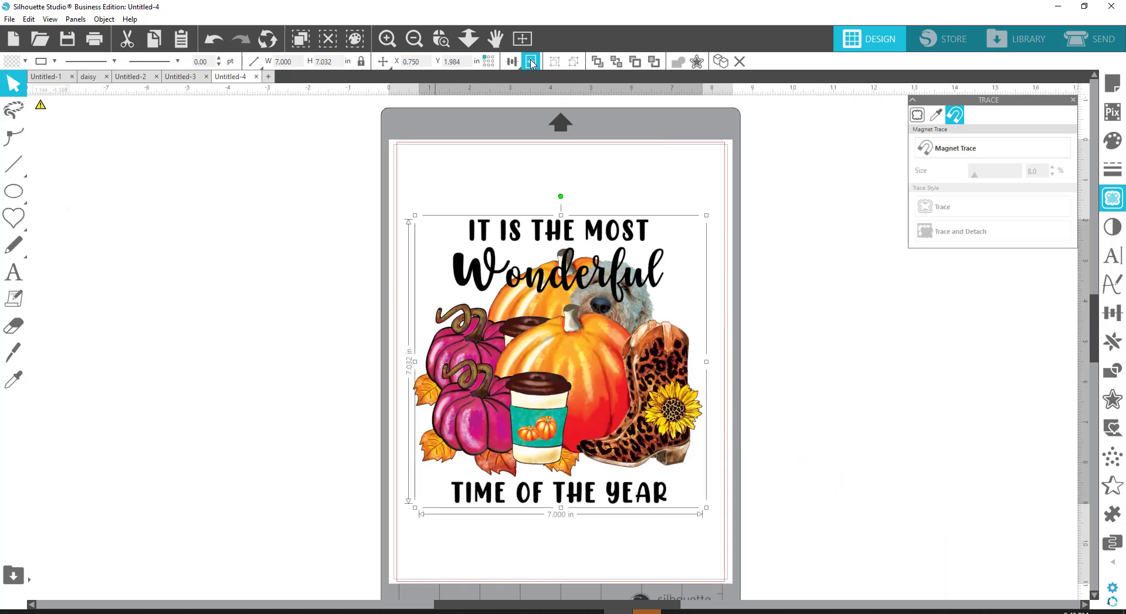
pyautogui.moveTo(529, 424); pyautogui.dragTo(181, 360)
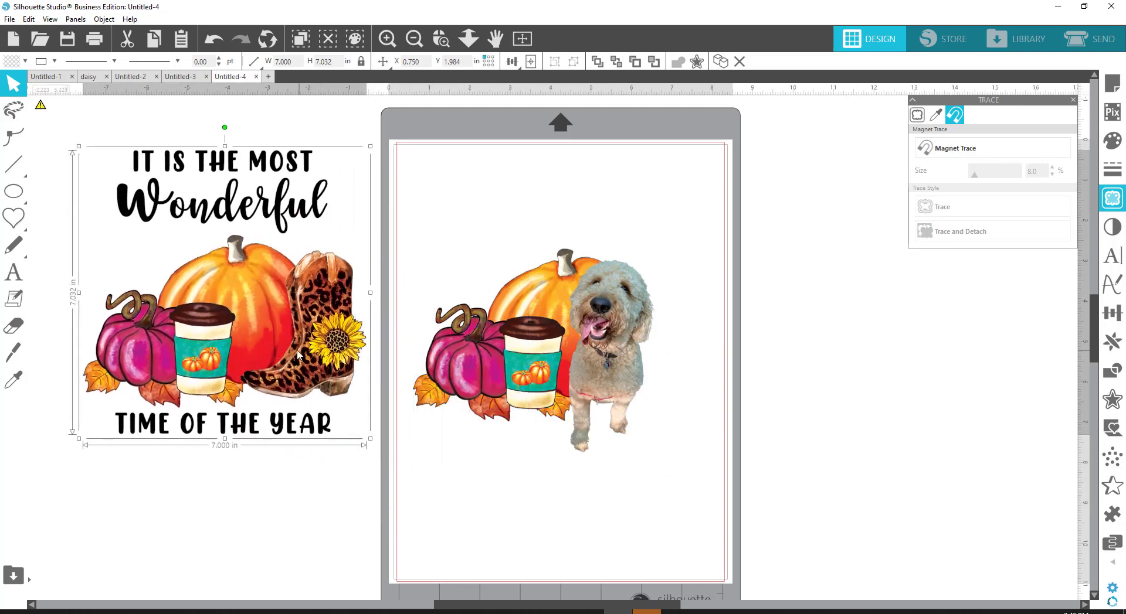
# Step: Release the quote image's compound path and move its pumpkin-and-boot artwork away from the text to the right of the page
pyautogui.rightClick(296, 290)
pyautogui.click(323, 512)
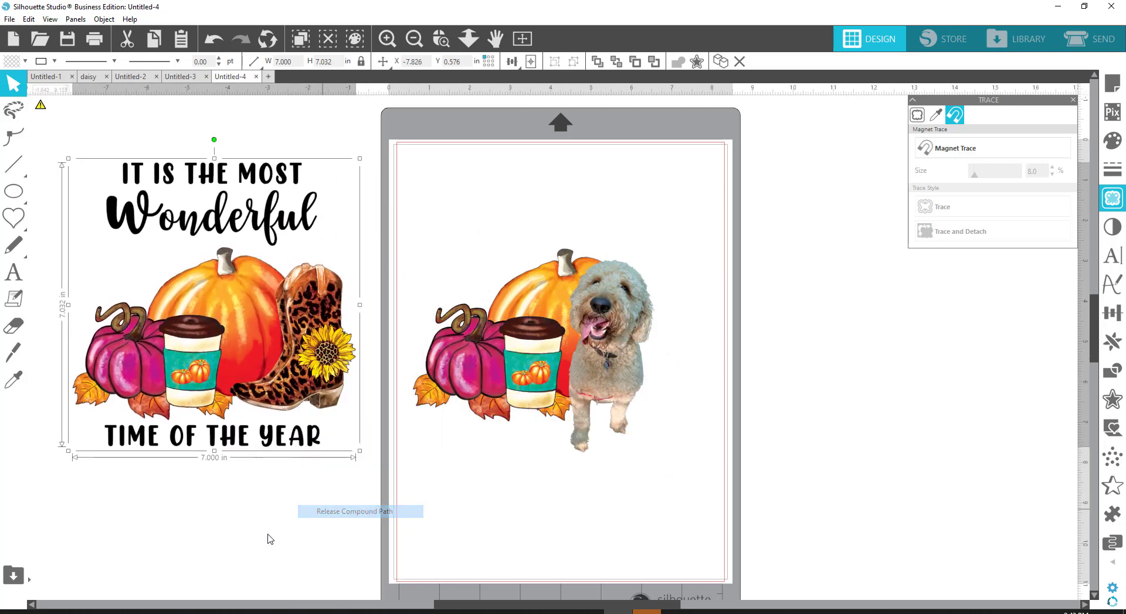
pyautogui.click(189, 495)
pyautogui.moveTo(225, 280); pyautogui.dragTo(910, 358)
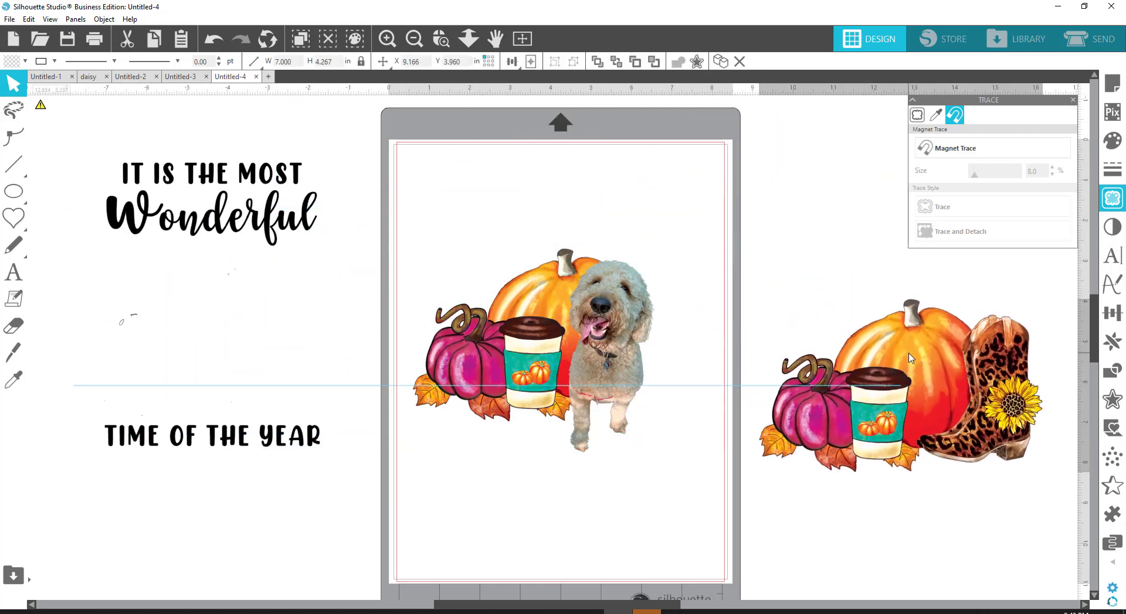
# Step: Group the "IT IS THE MOST Wonderful" letters and, separately, the "TIME OF THE YEAR" letters
pyautogui.moveTo(69, 135); pyautogui.dragTo(286, 229)
pyautogui.rightClick(254, 215)
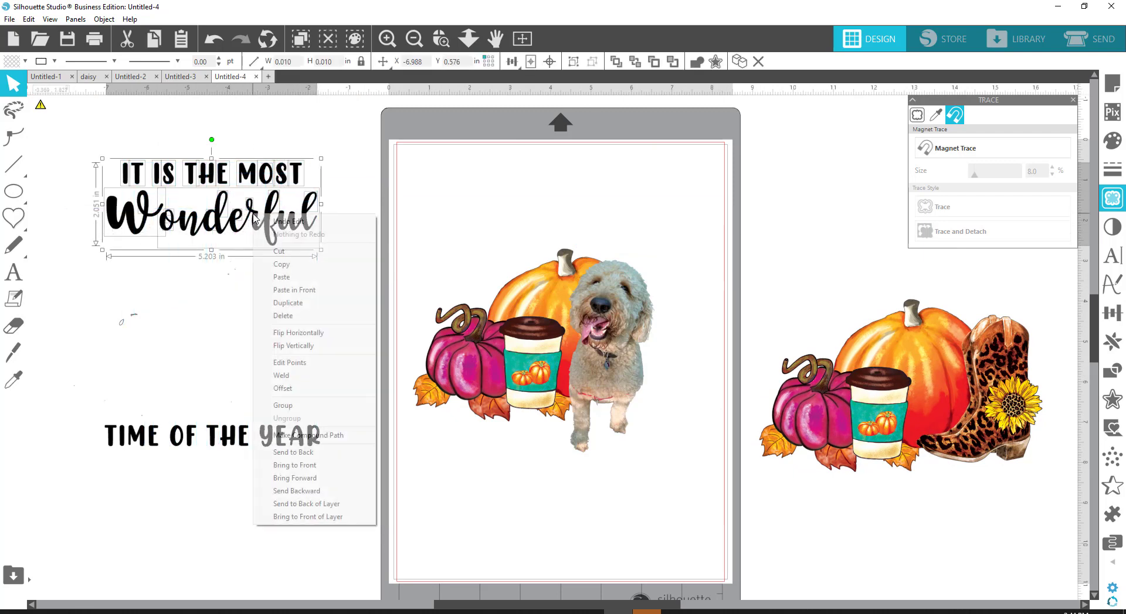
pyautogui.click(283, 405)
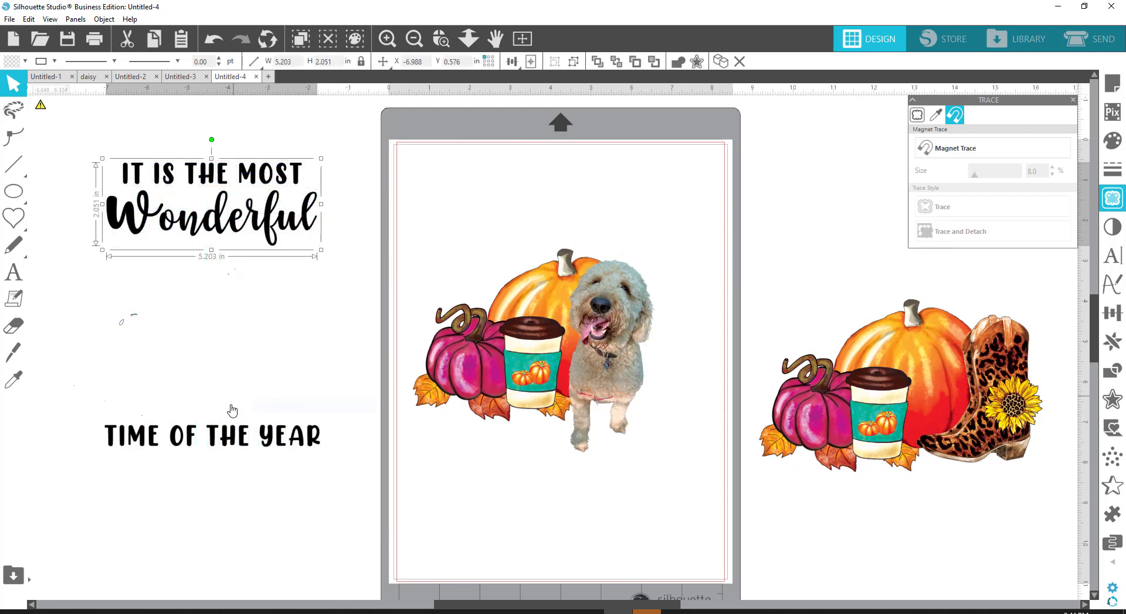
pyautogui.click(96, 417)
pyautogui.keyDown('shift'); pyautogui.click(291, 444); pyautogui.keyUp('shift')
pyautogui.rightClick(279, 437)
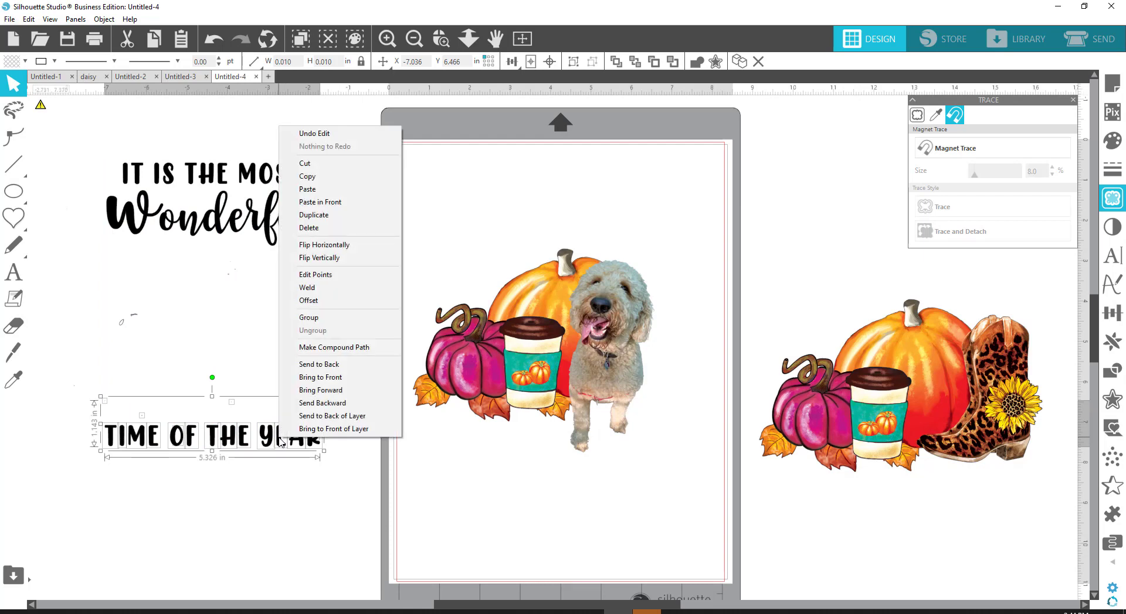
pyautogui.click(309, 317)
# Step: Move "TIME OF THE YEAR" onto the page across the dog's feet and "IT IS THE MOST Wonderful" above the pumpkin artwork
pyautogui.moveTo(258, 451); pyautogui.dragTo(595, 445)
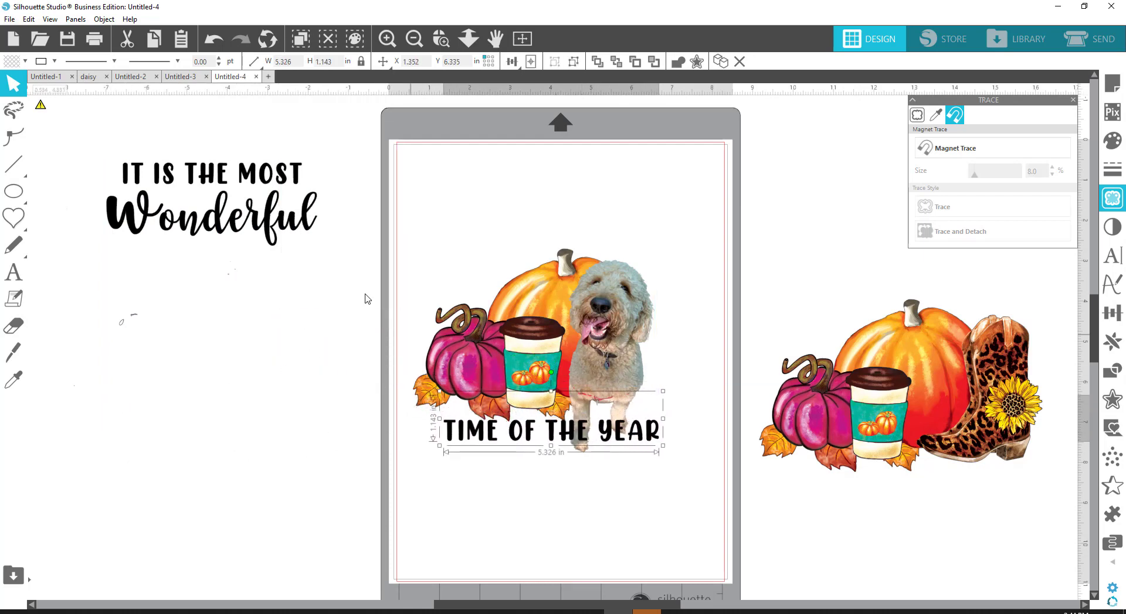
pyautogui.moveTo(277, 239); pyautogui.dragTo(596, 251)
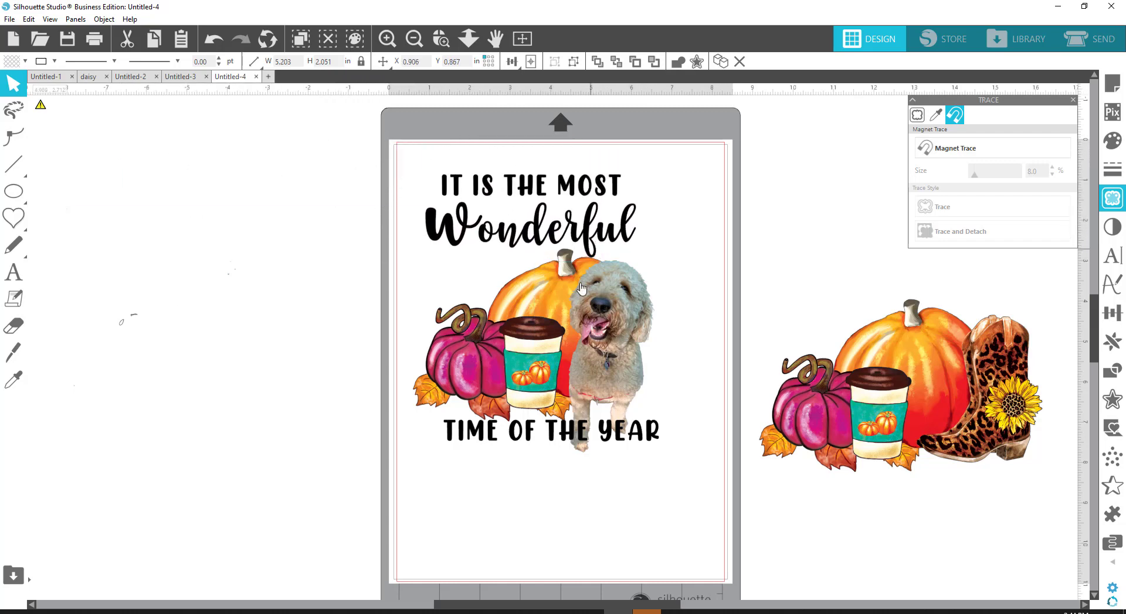
pyautogui.moveTo(549, 437); pyautogui.dragTo(549, 444)
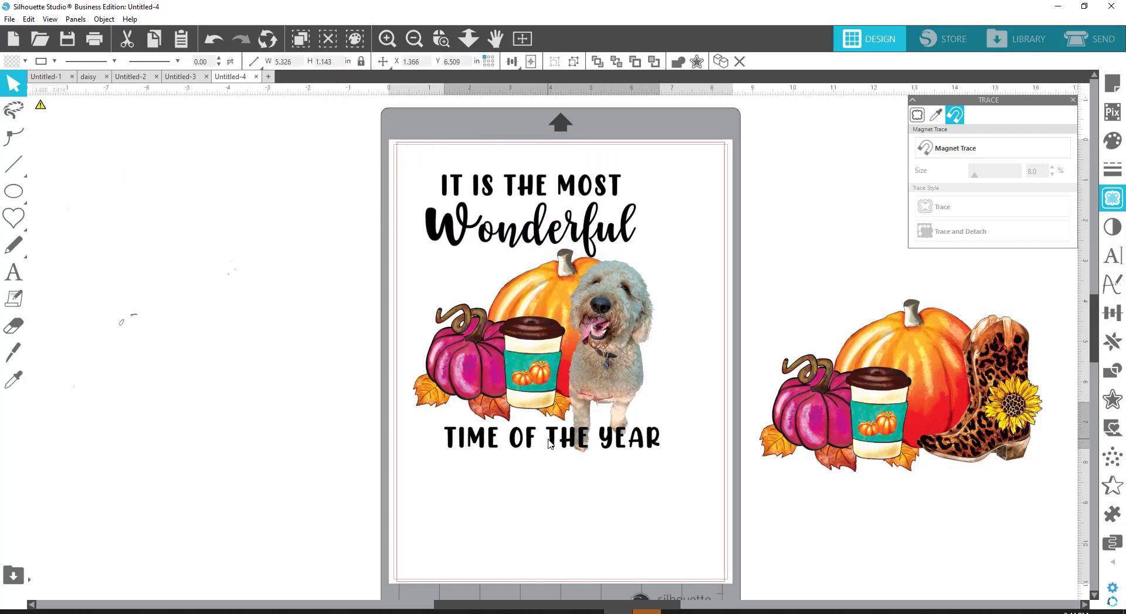
pyautogui.click(595, 249)
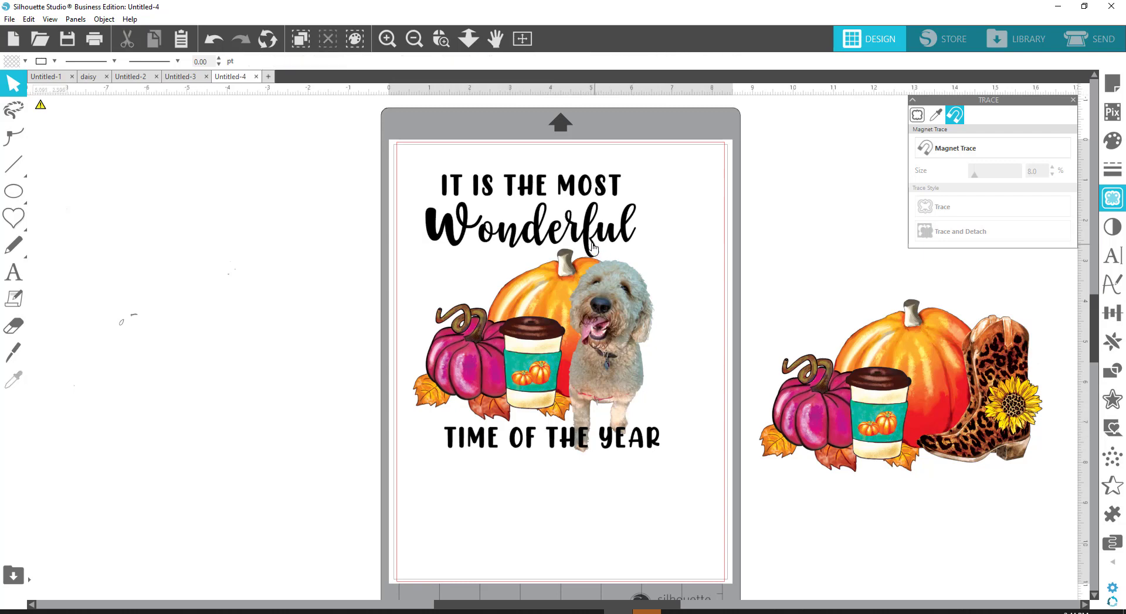
pyautogui.moveTo(585, 245); pyautogui.dragTo(590, 246)
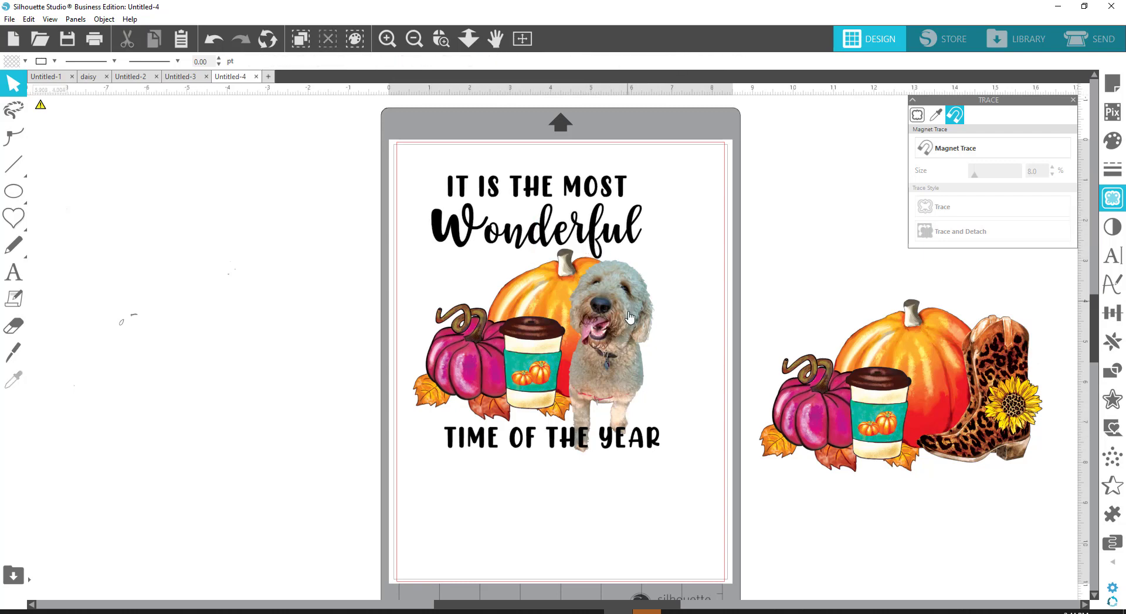
pyautogui.click(614, 338)
pyautogui.click(721, 535)
# Step: Try sending the "TIME OF THE YEAR" text behind the dog's legs and bring it back to the front
pyautogui.rightClick(619, 440)
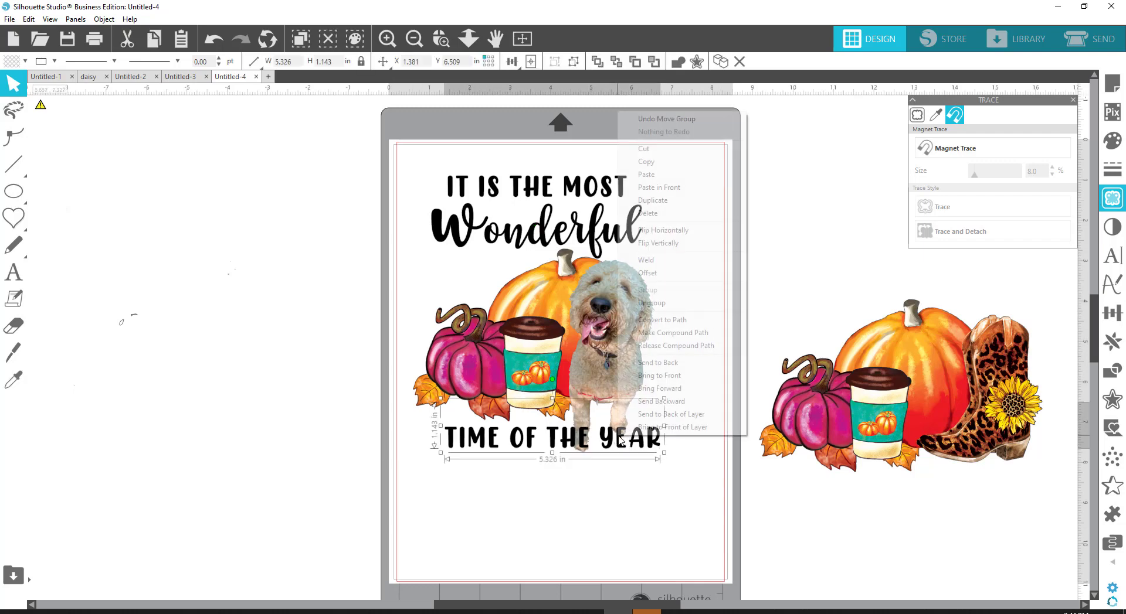
pyautogui.click(656, 363)
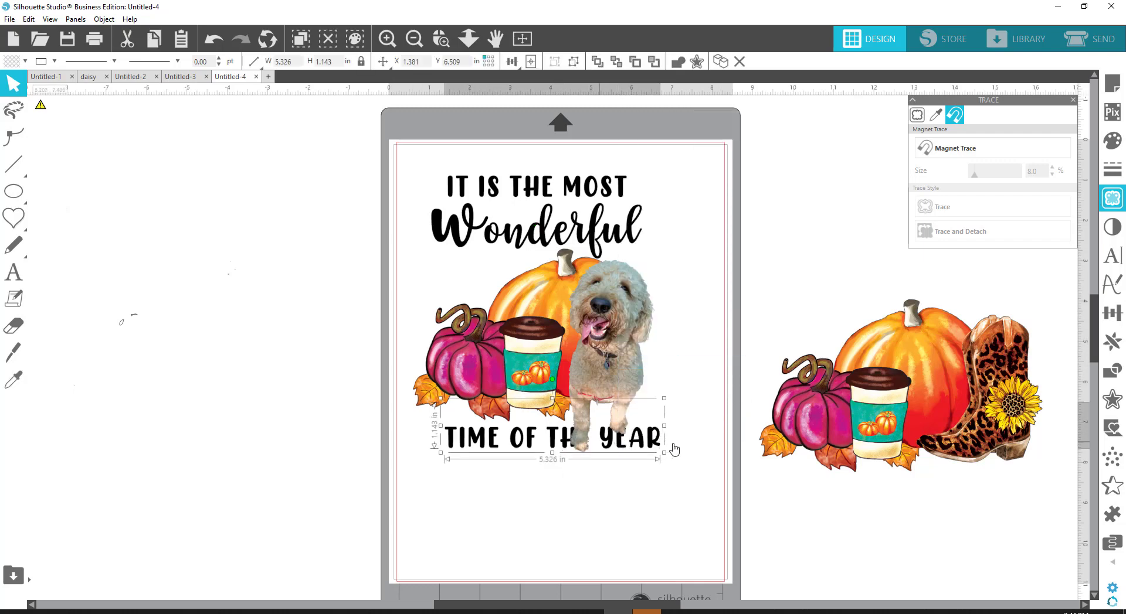
pyautogui.click(737, 485)
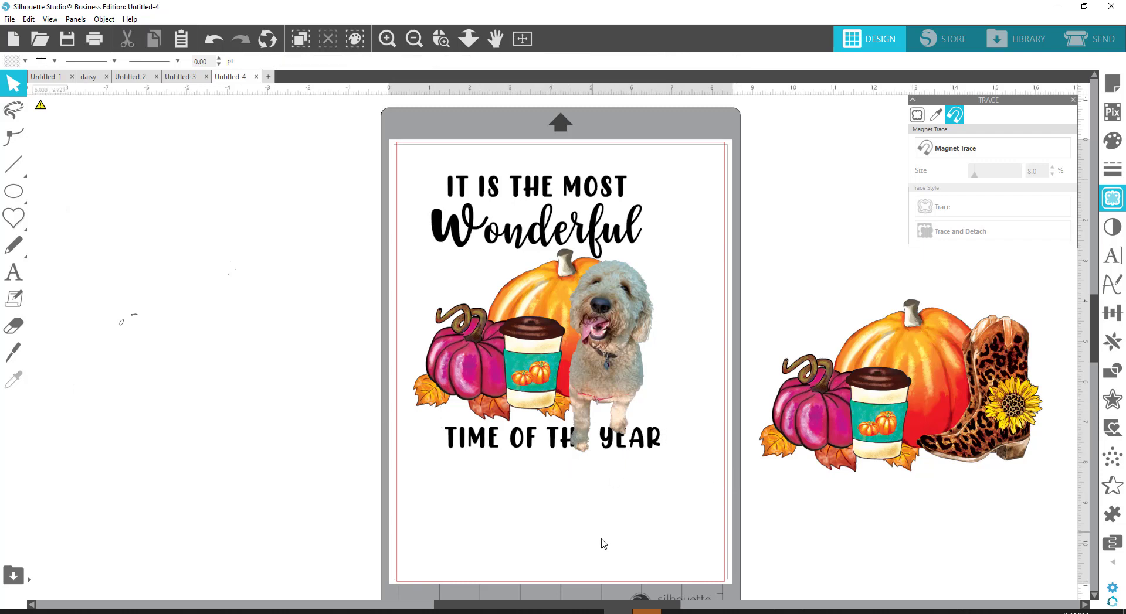
pyautogui.rightClick(646, 442)
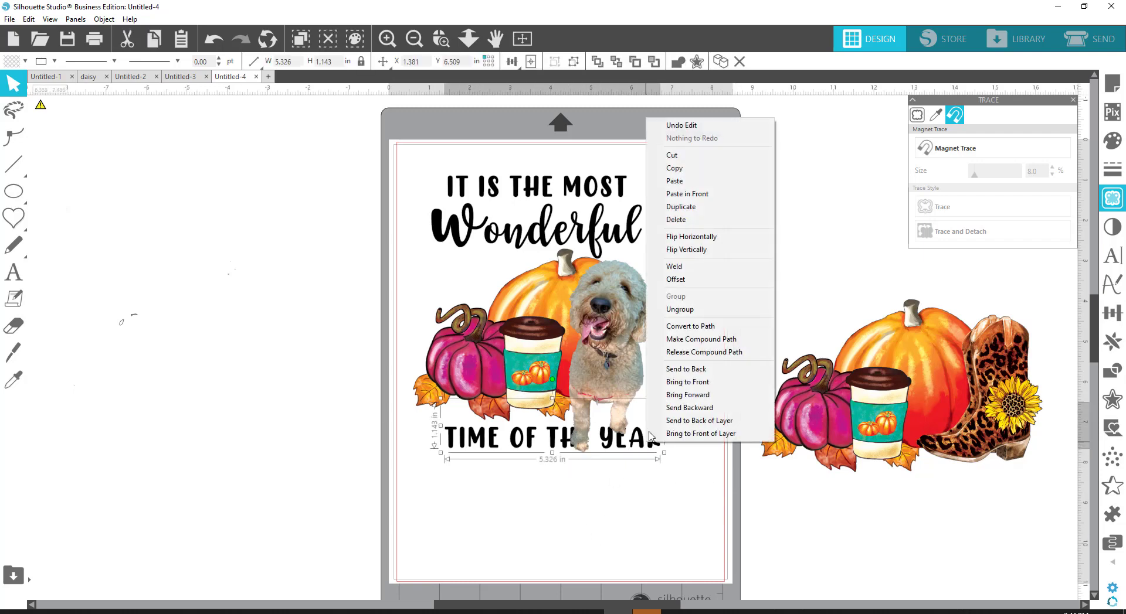
pyautogui.click(669, 382)
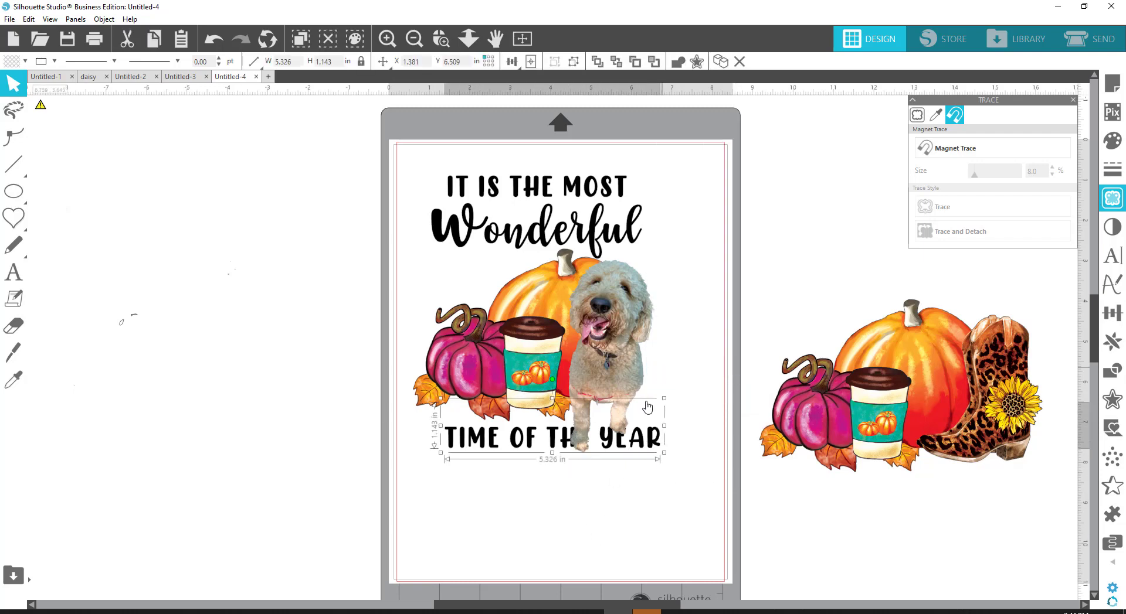
pyautogui.rightClick(624, 450)
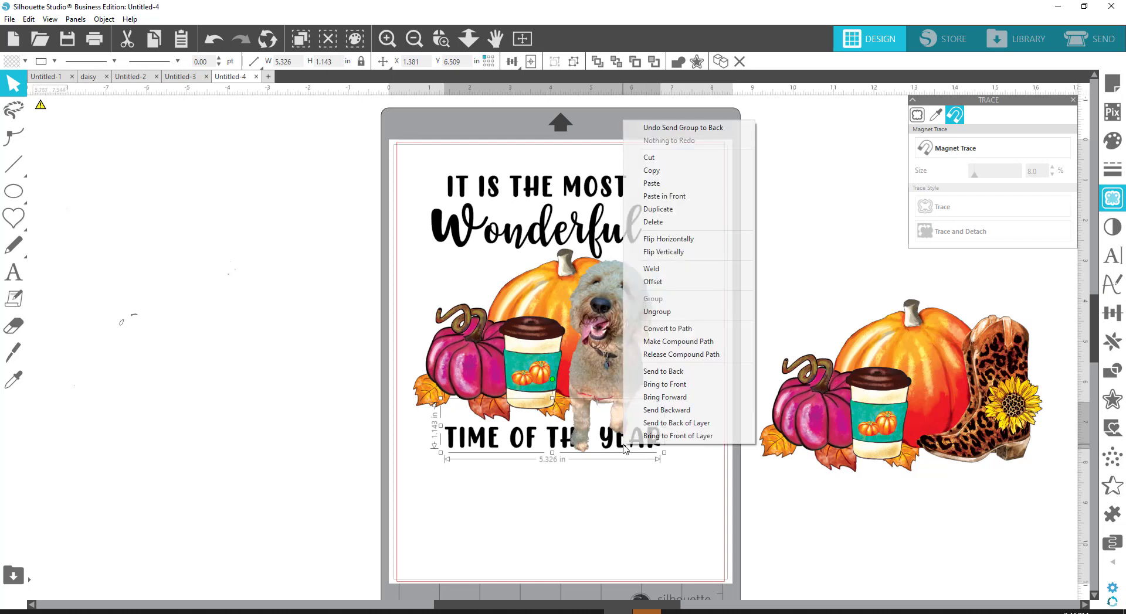
pyautogui.click(675, 382)
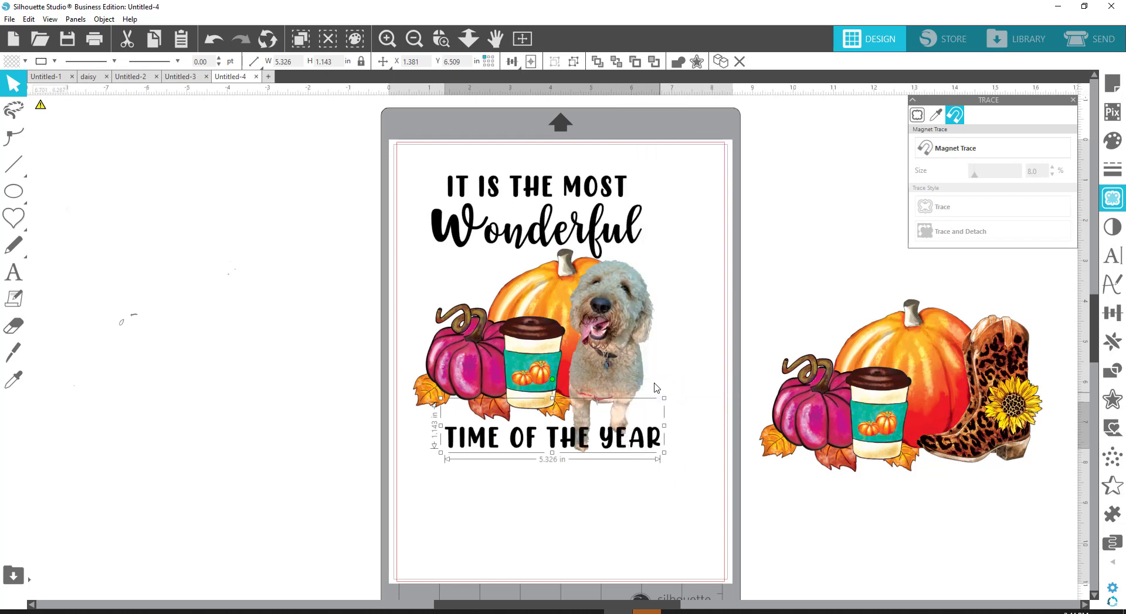
pyautogui.click(691, 349)
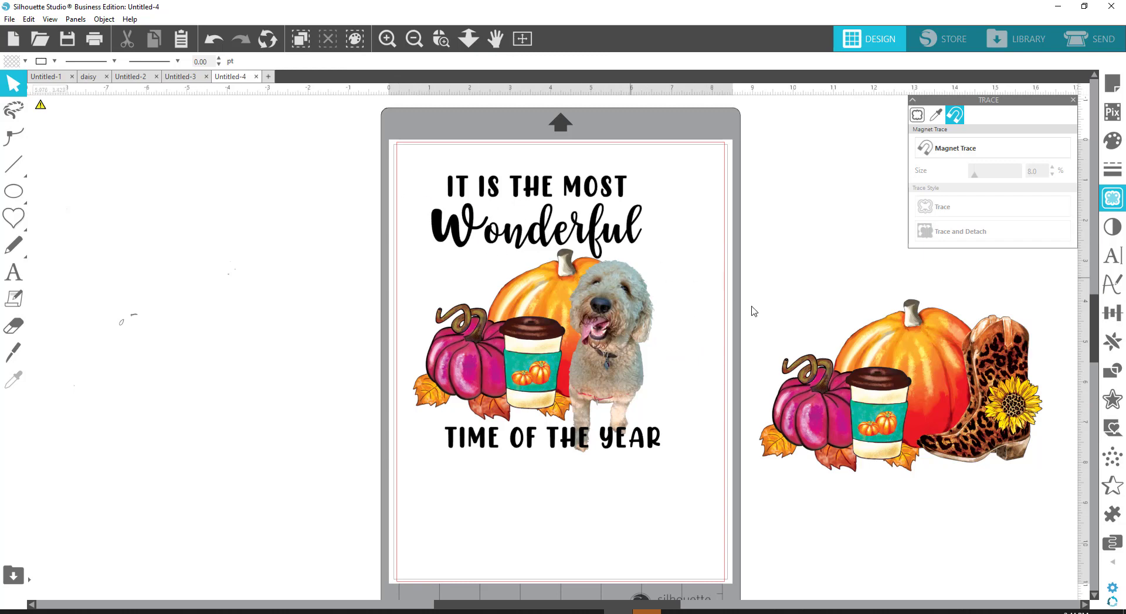
# Step: Group both text blocks with the dog and pumpkin artwork and move the group nearer the page's center
pyautogui.moveTo(410, 153); pyautogui.dragTo(662, 467)
pyautogui.rightClick(632, 426)
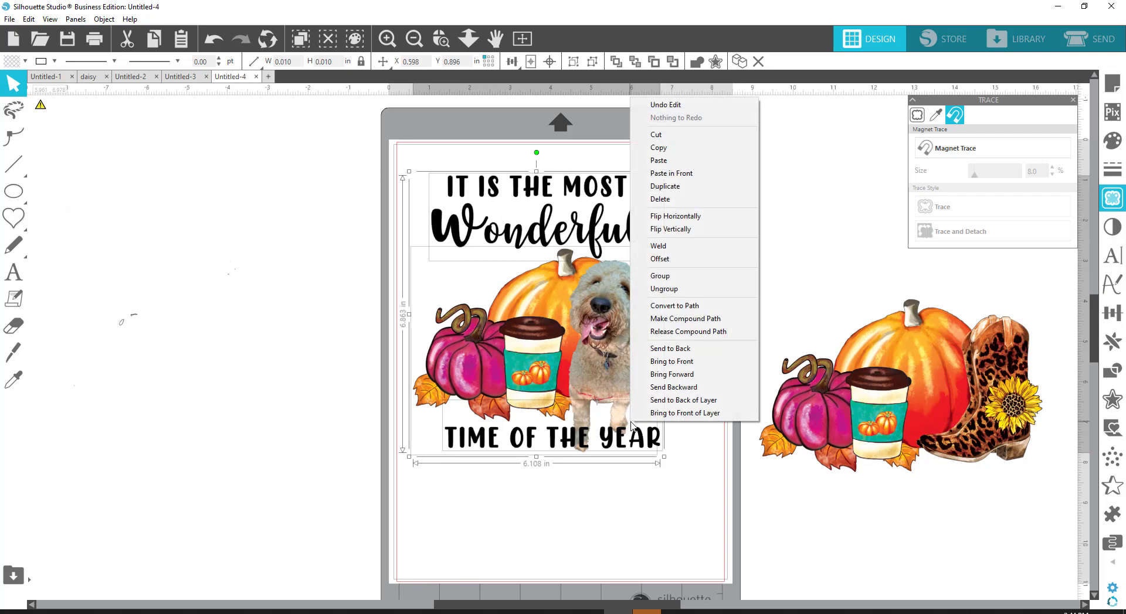
pyautogui.click(658, 276)
pyautogui.moveTo(553, 338); pyautogui.dragTo(574, 348)
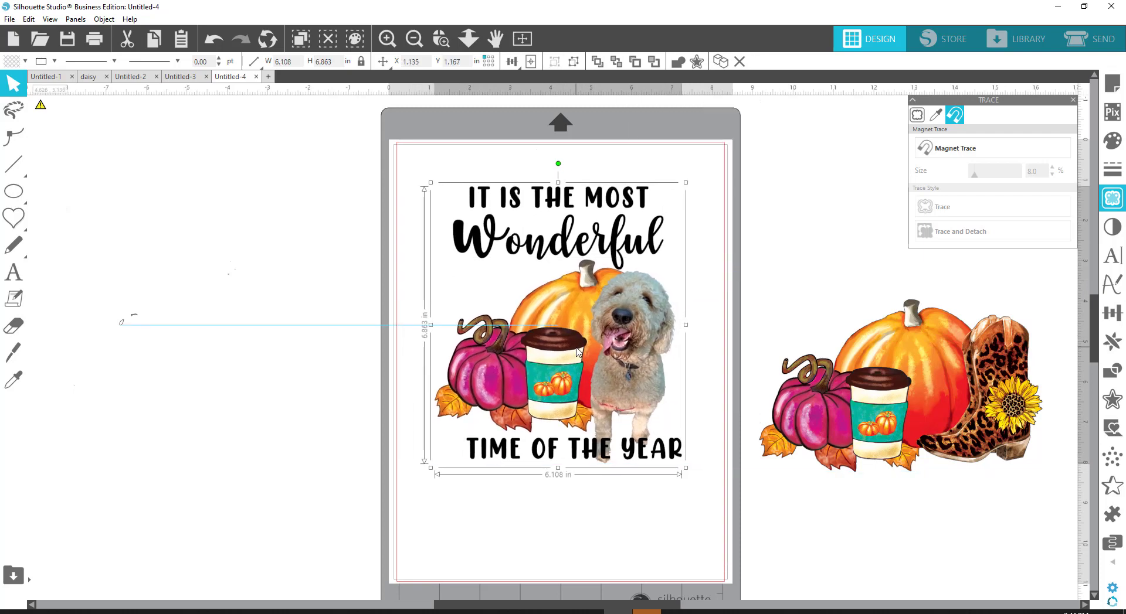
# Step: Delete the stray specks left over from the released text beside the page
pyautogui.click(171, 341)
pyautogui.moveTo(172, 341); pyautogui.dragTo(98, 306)
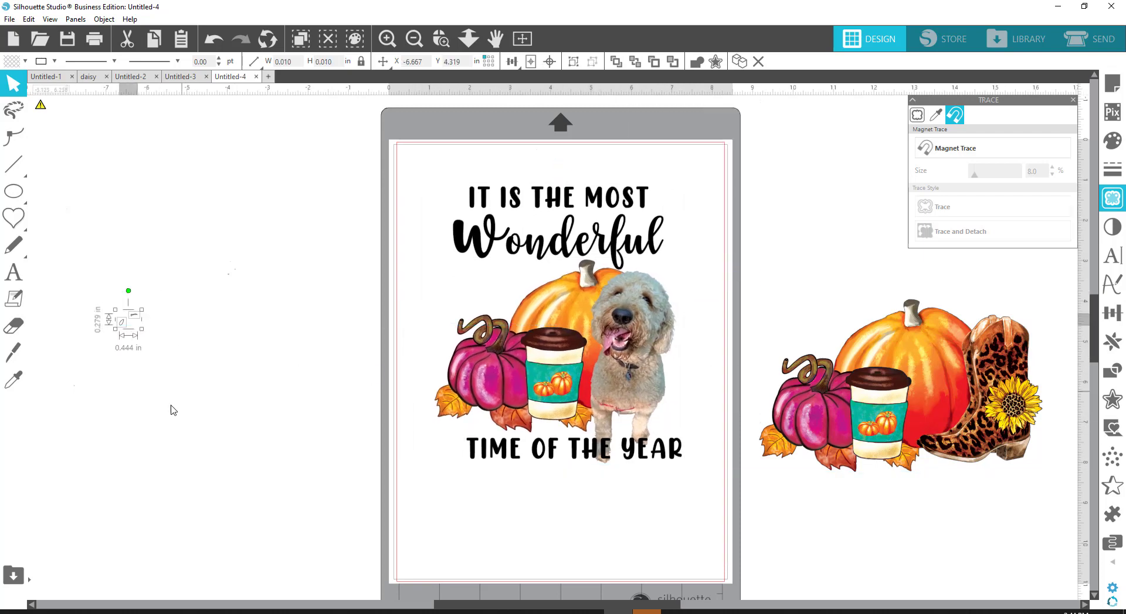
pyautogui.press('Delete')
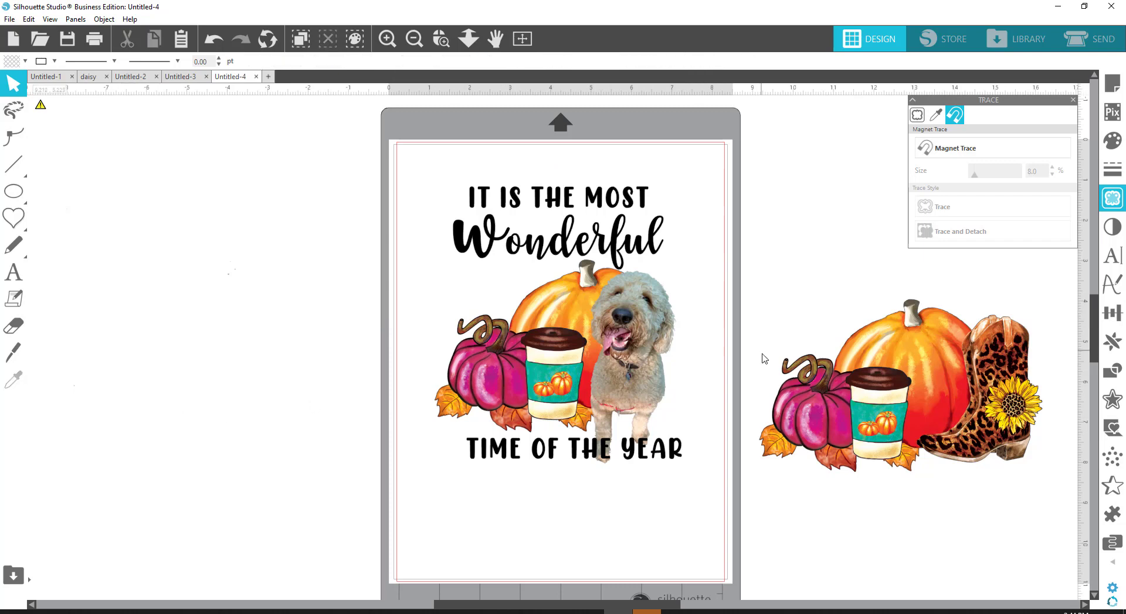
# Step: Turn on registration marks for the page
pyautogui.click(1110, 83)
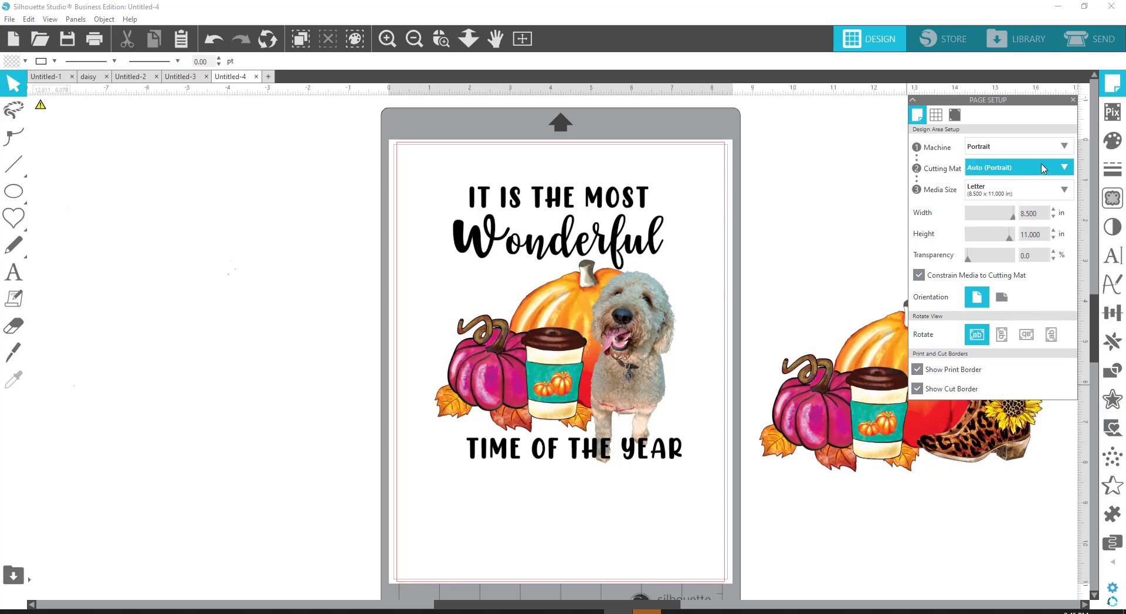
pyautogui.click(956, 116)
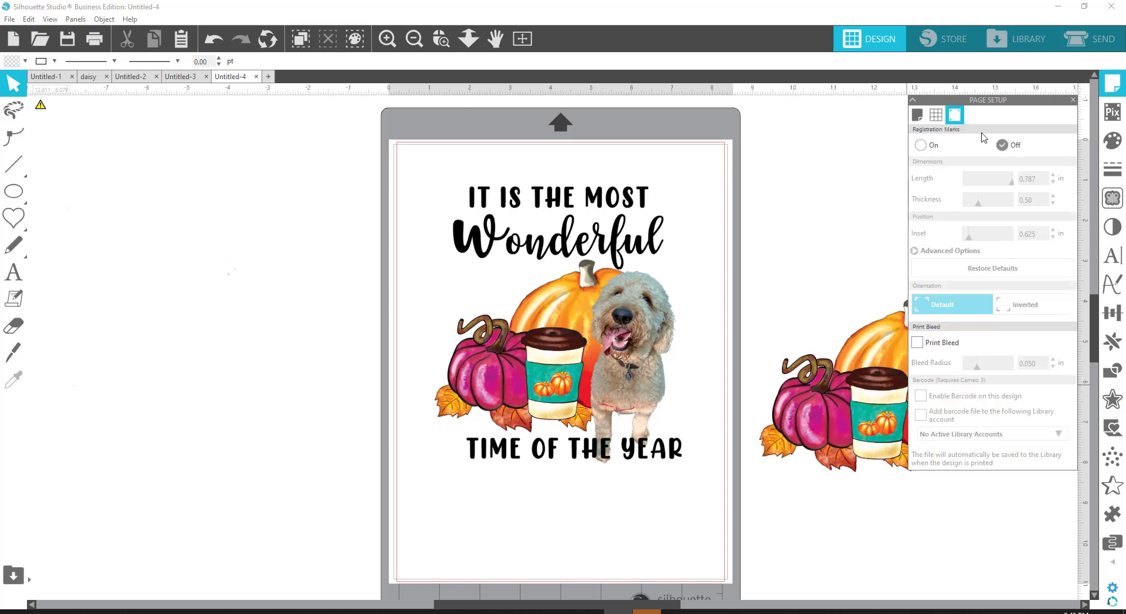
pyautogui.click(921, 145)
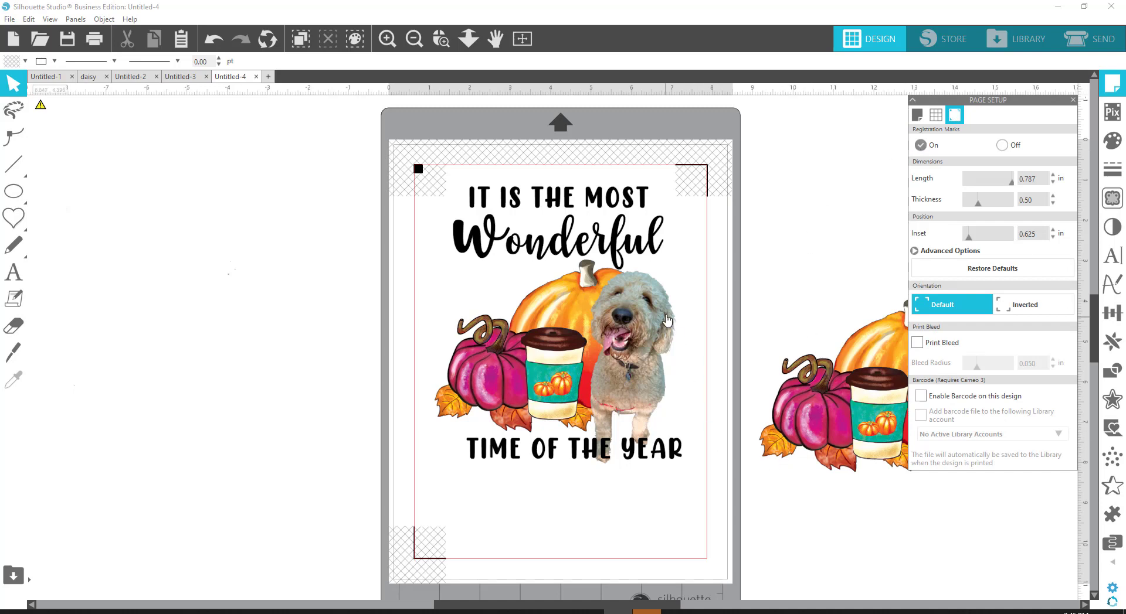
# Step: Set the grouped design to Cut Edge in the send settings and return to the design view
pyautogui.click(1089, 44)
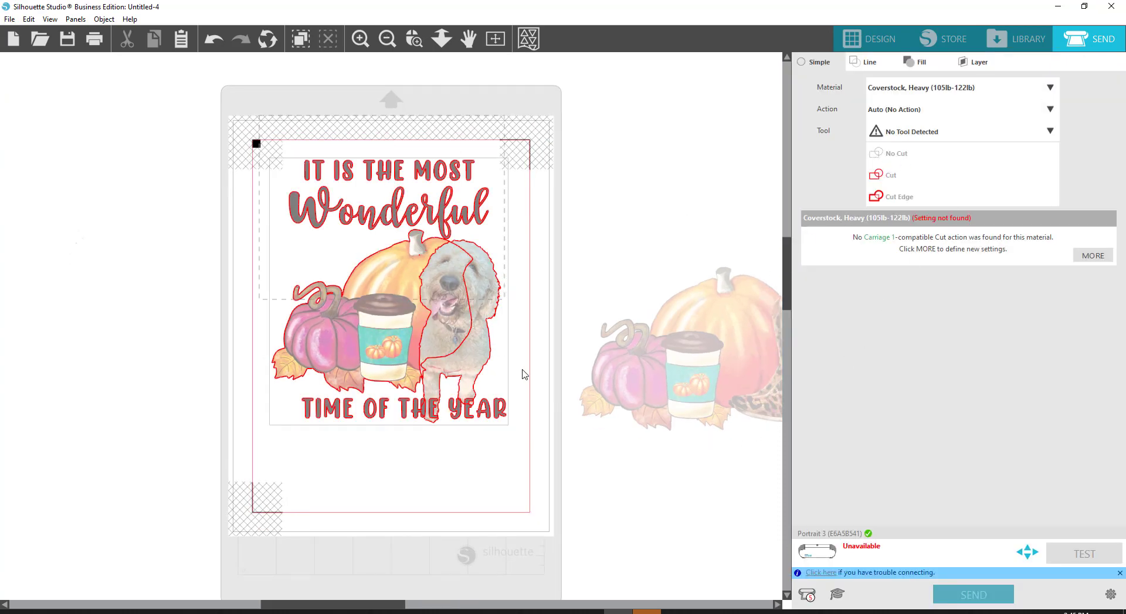
pyautogui.click(932, 200)
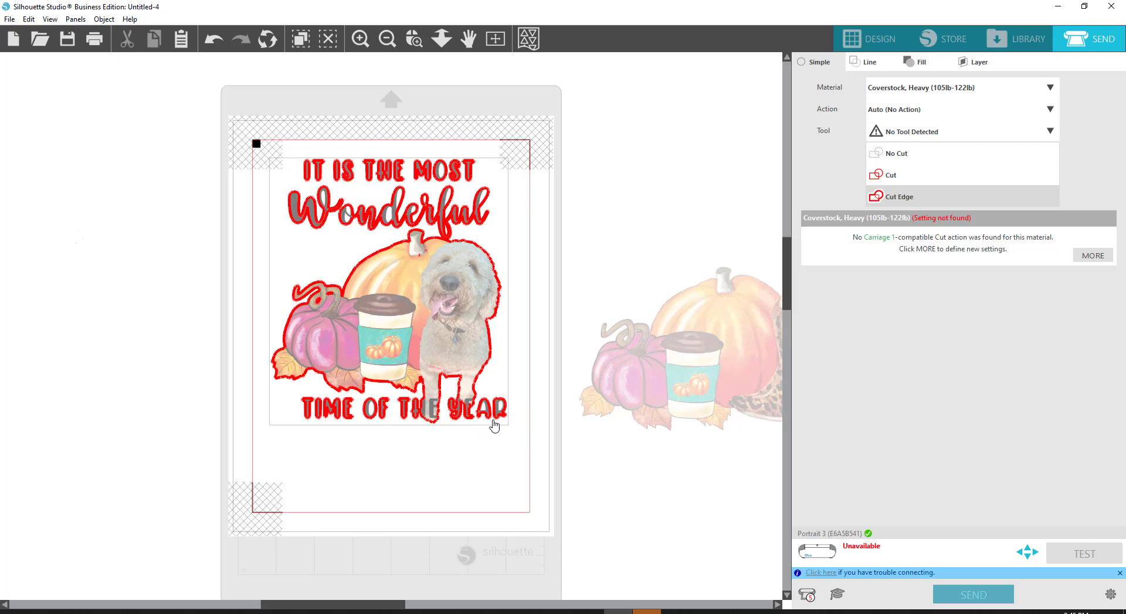
pyautogui.click(878, 39)
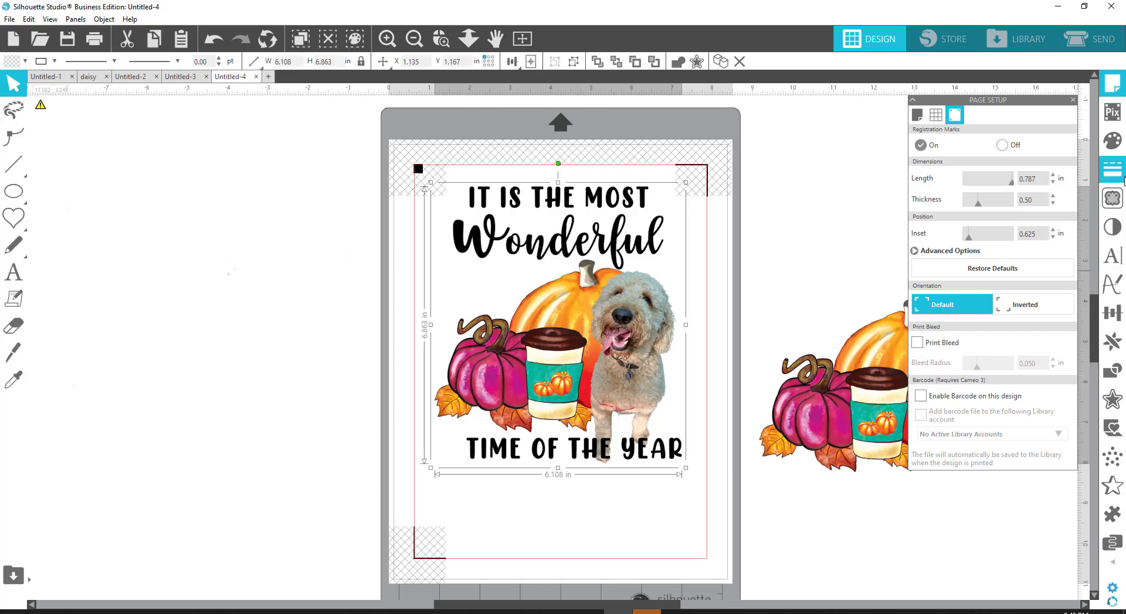
# Step: Create an offset preview around the grouped design with a 0.450 in distance and fill it light teal
pyautogui.click(1112, 400)
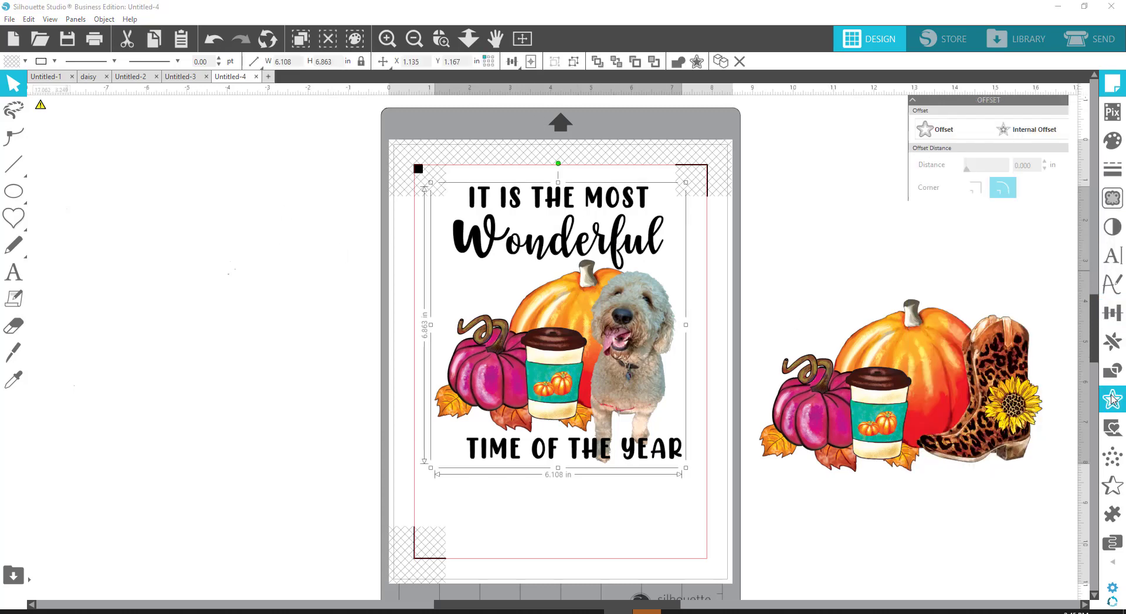
pyautogui.click(949, 135)
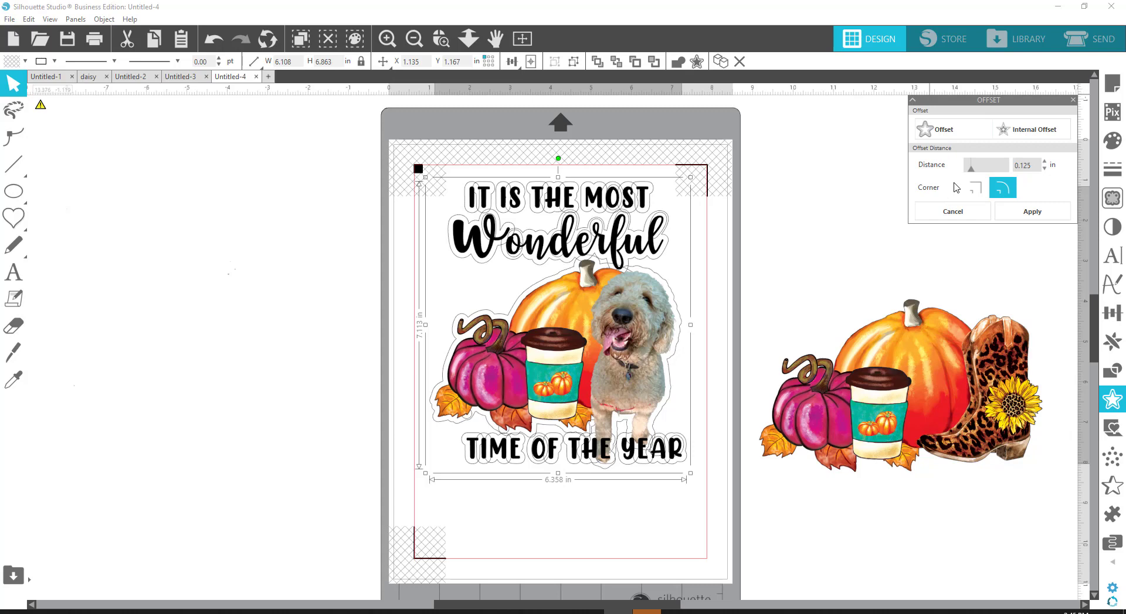
pyautogui.moveTo(975, 170); pyautogui.dragTo(977, 170)
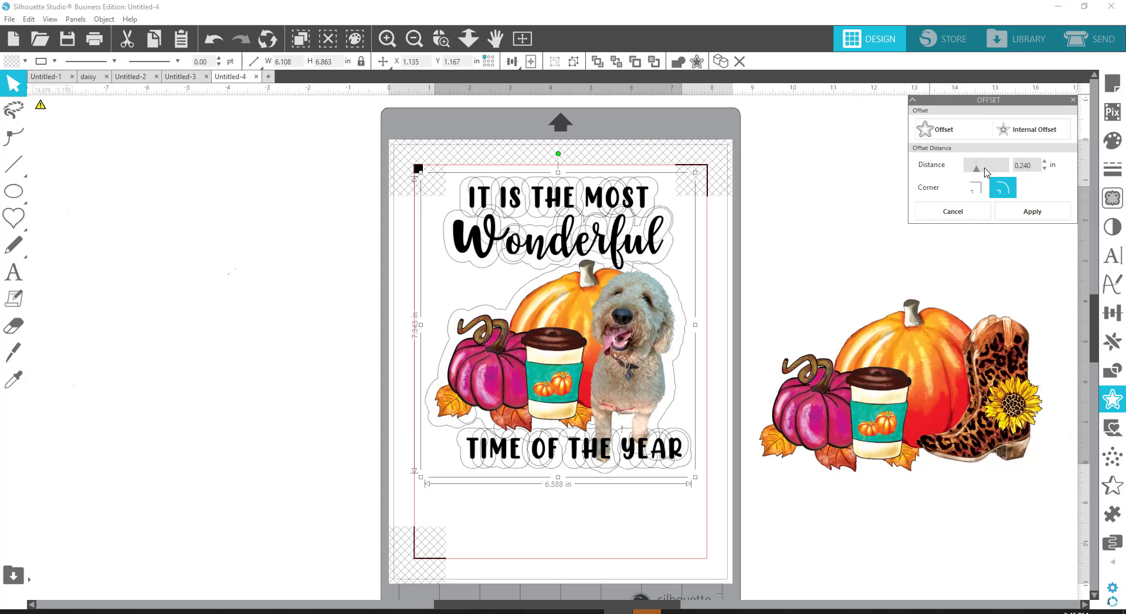
pyautogui.click(986, 170)
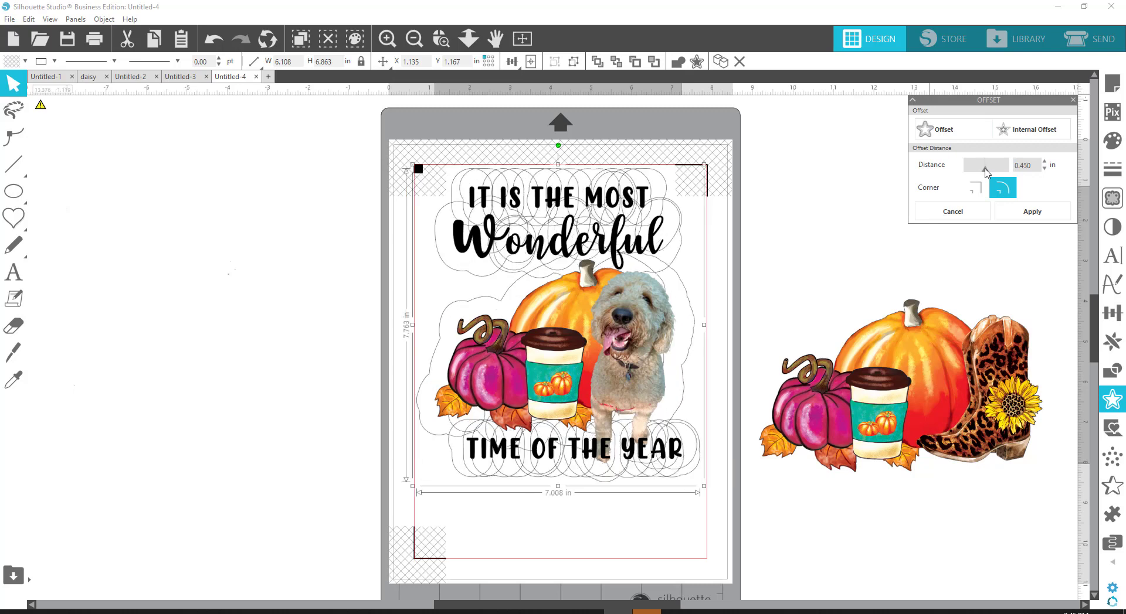
pyautogui.click(25, 61)
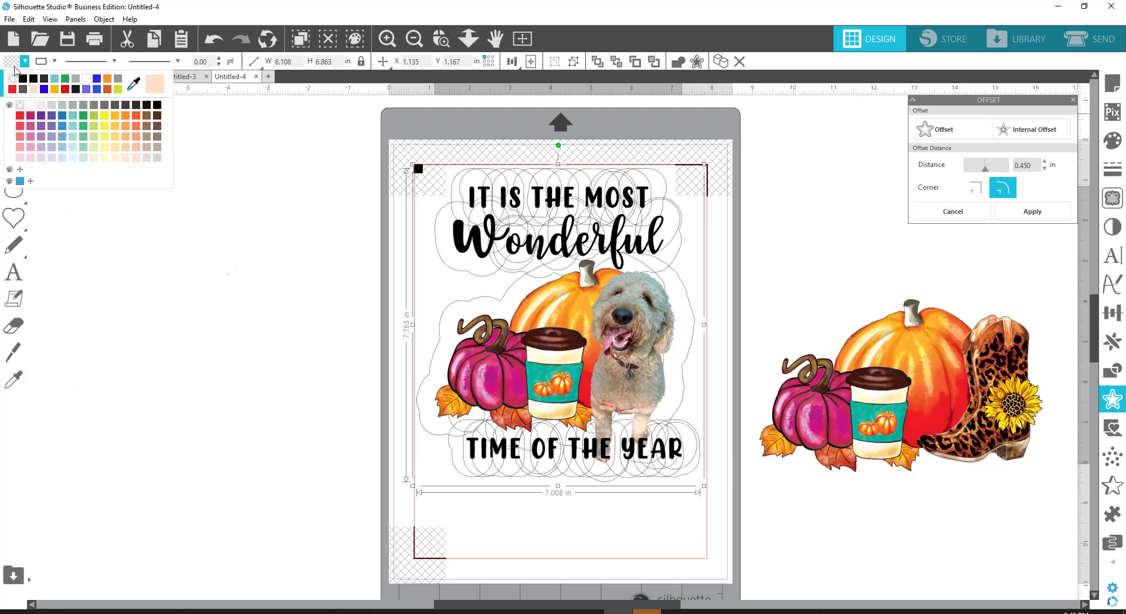
pyautogui.click(75, 128)
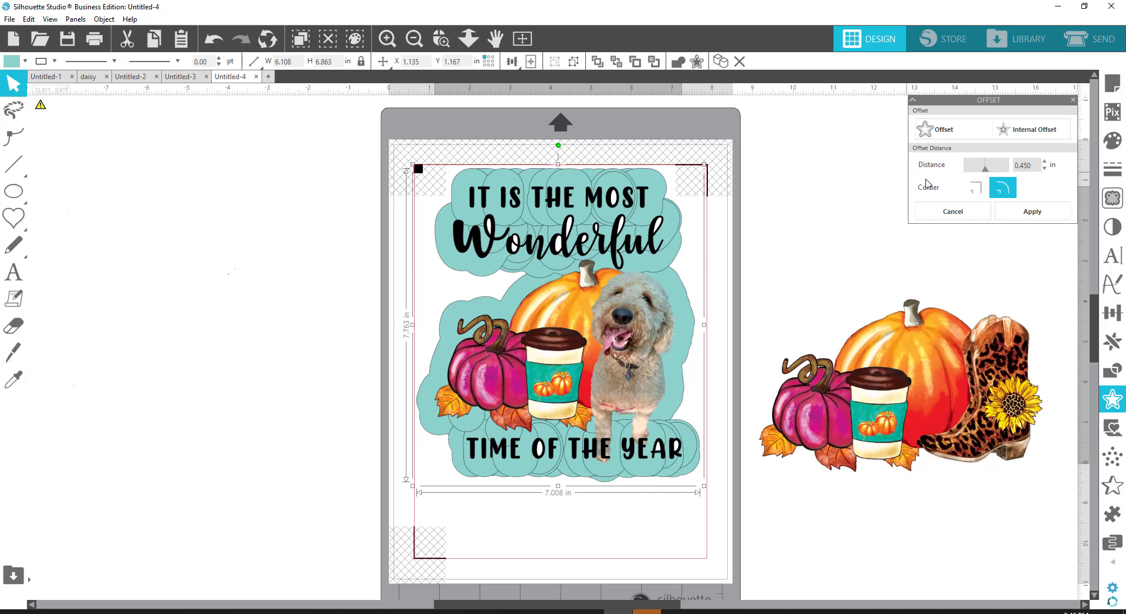
# Step: Reduce the offset distance to about 0.43 in and apply the offset around the design
pyautogui.click(1044, 170)
pyautogui.click(1044, 170)
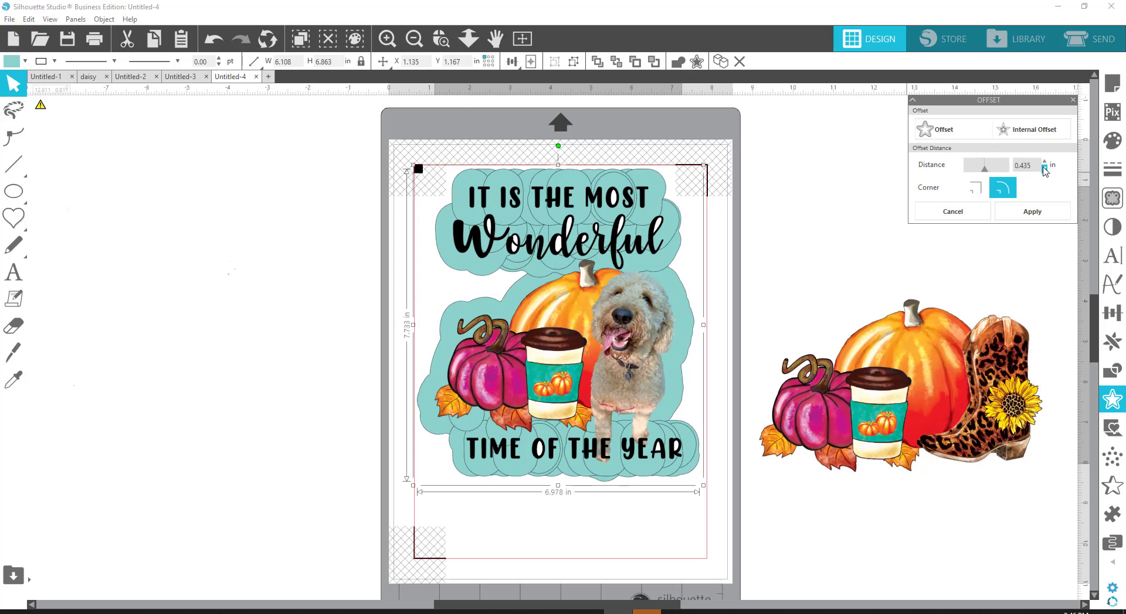
pyautogui.click(1044, 170)
pyautogui.click(1027, 212)
pyautogui.click(991, 238)
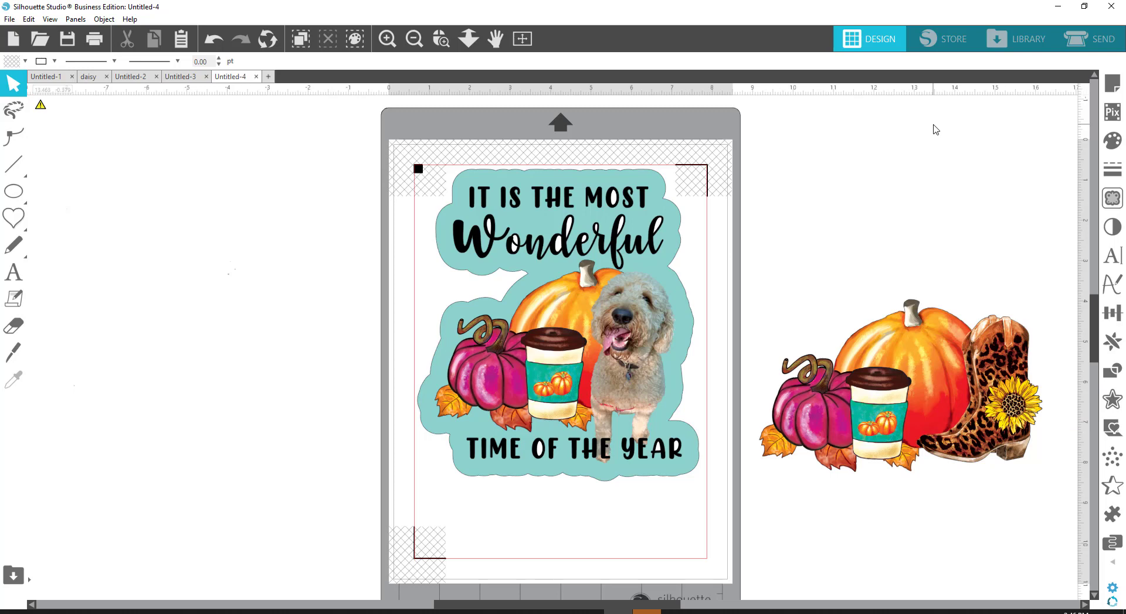
# Step: Change the teal offset's fill to white and set its outline to light gray
pyautogui.click(498, 183)
pyautogui.click(21, 61)
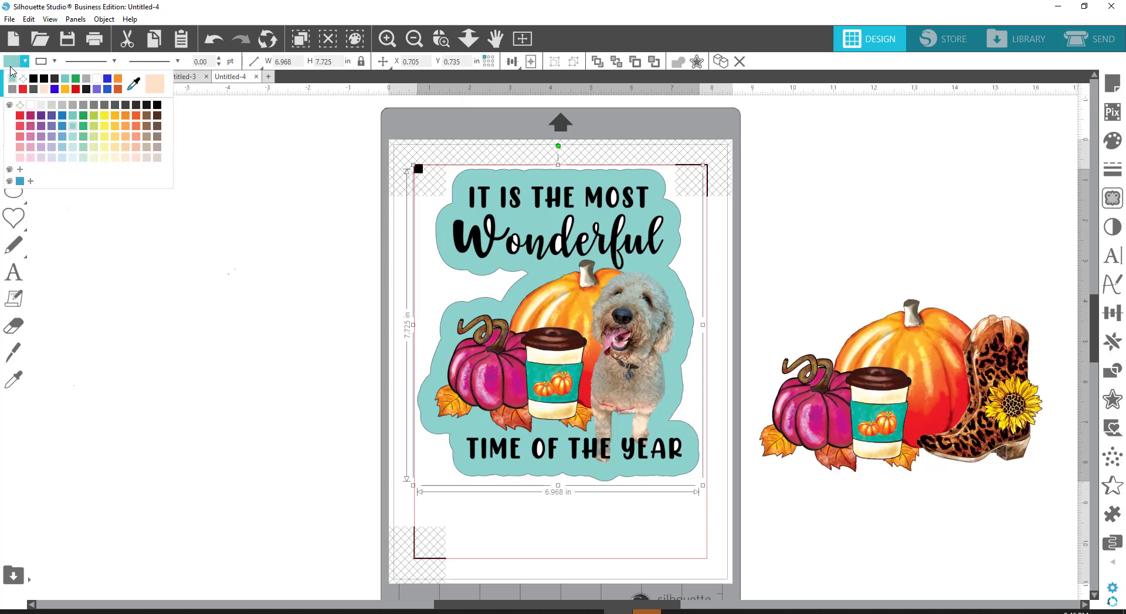
pyautogui.click(100, 80)
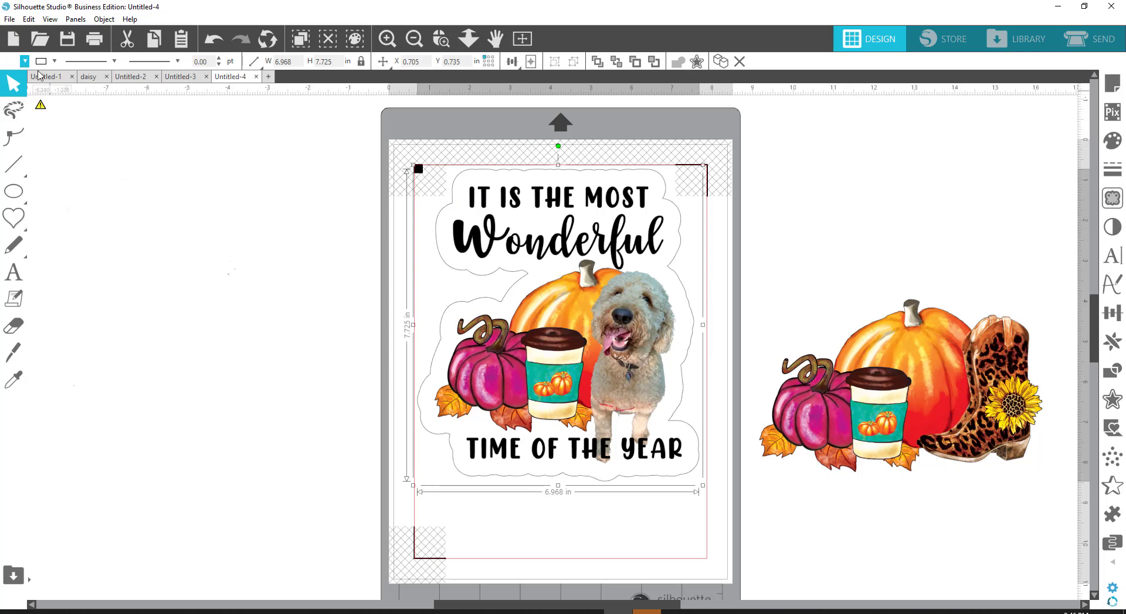
pyautogui.click(54, 61)
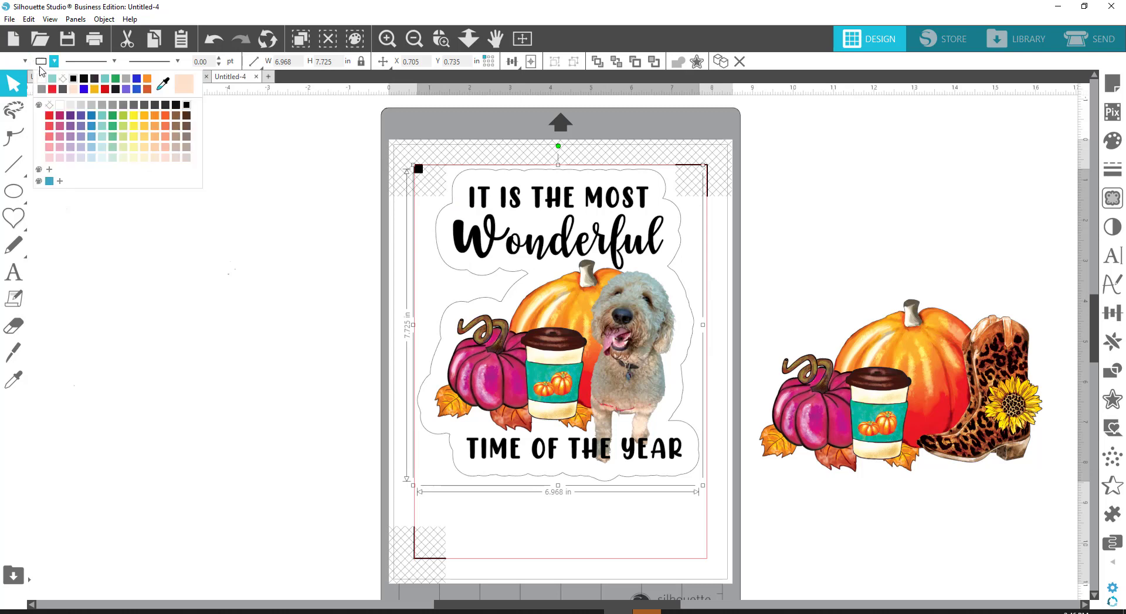
pyautogui.click(102, 107)
pyautogui.click(264, 405)
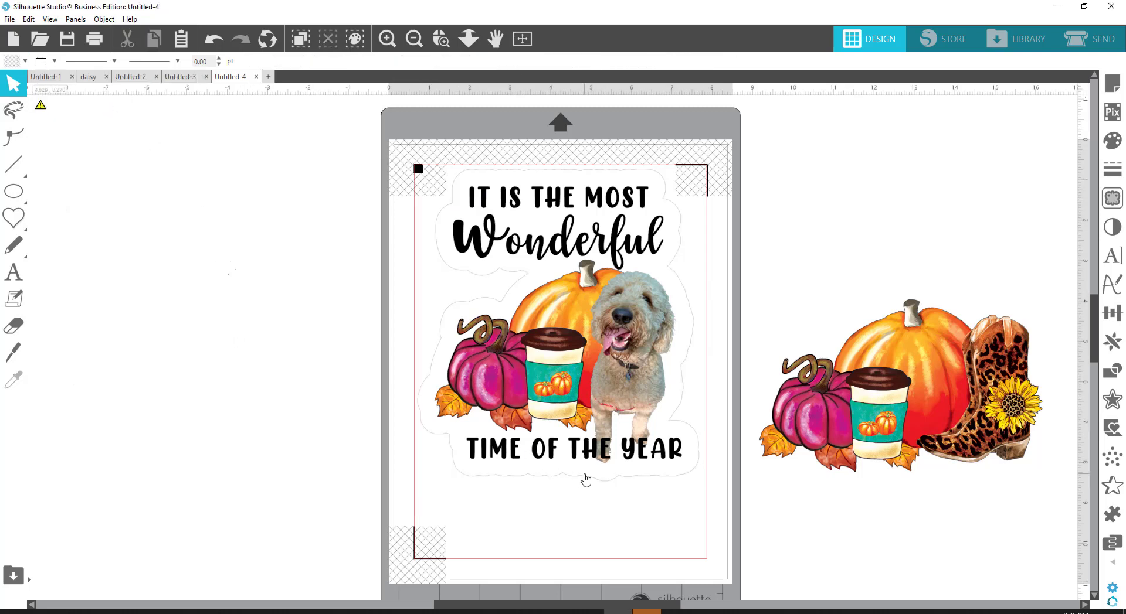
# Step: Group the white offset with the design and check the cut lines in the send view
pyautogui.moveTo(684, 485); pyautogui.dragTo(502, 277)
pyautogui.click(214, 39)
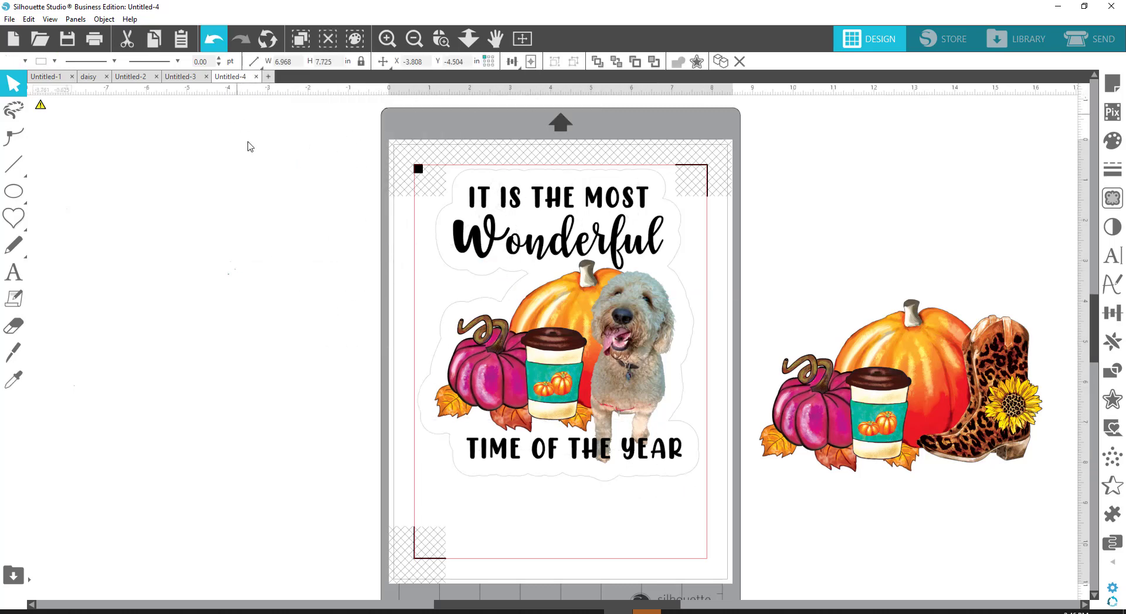
pyautogui.rightClick(692, 486)
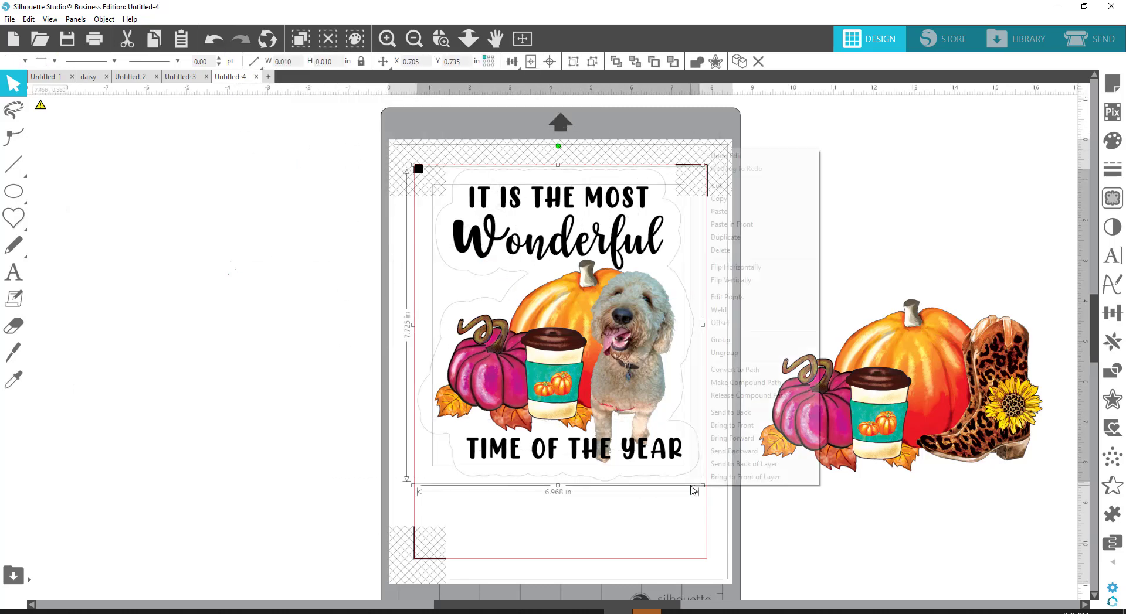
pyautogui.click(728, 342)
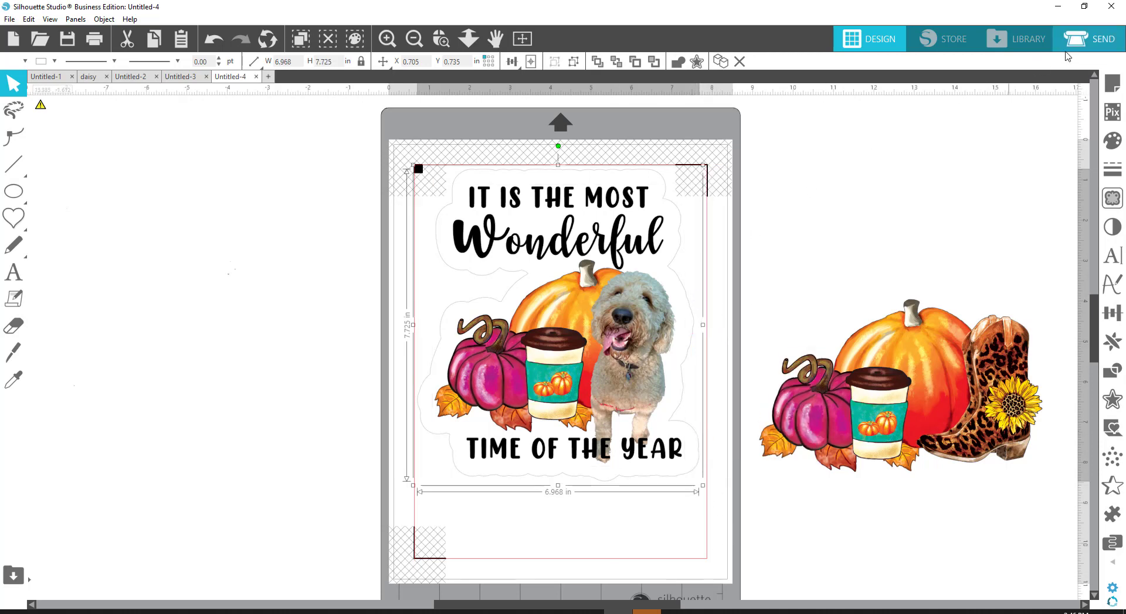
pyautogui.click(1083, 40)
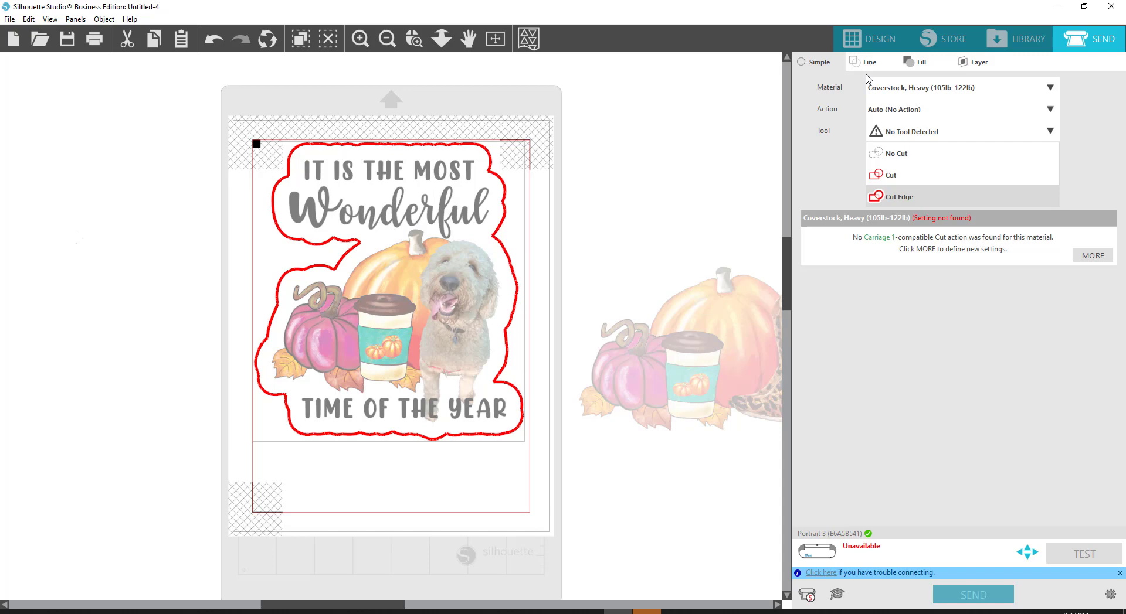
pyautogui.click(851, 40)
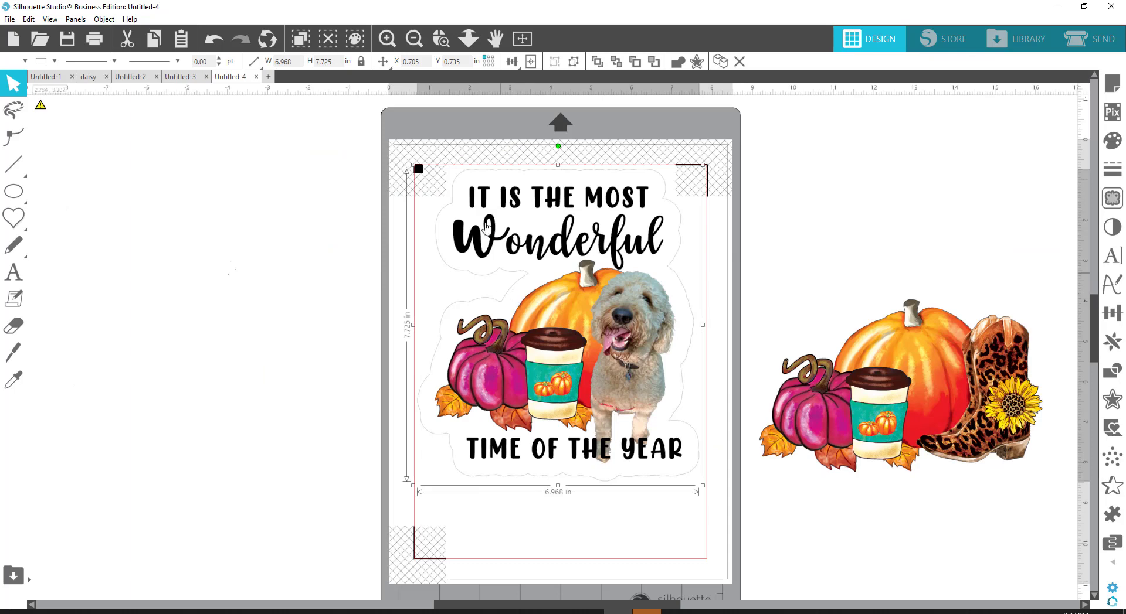
# Step: Ungroup the design from its offset so the offset outline can be edited separately
pyautogui.click(440, 39)
pyautogui.moveTo(452, 244); pyautogui.dragTo(572, 305)
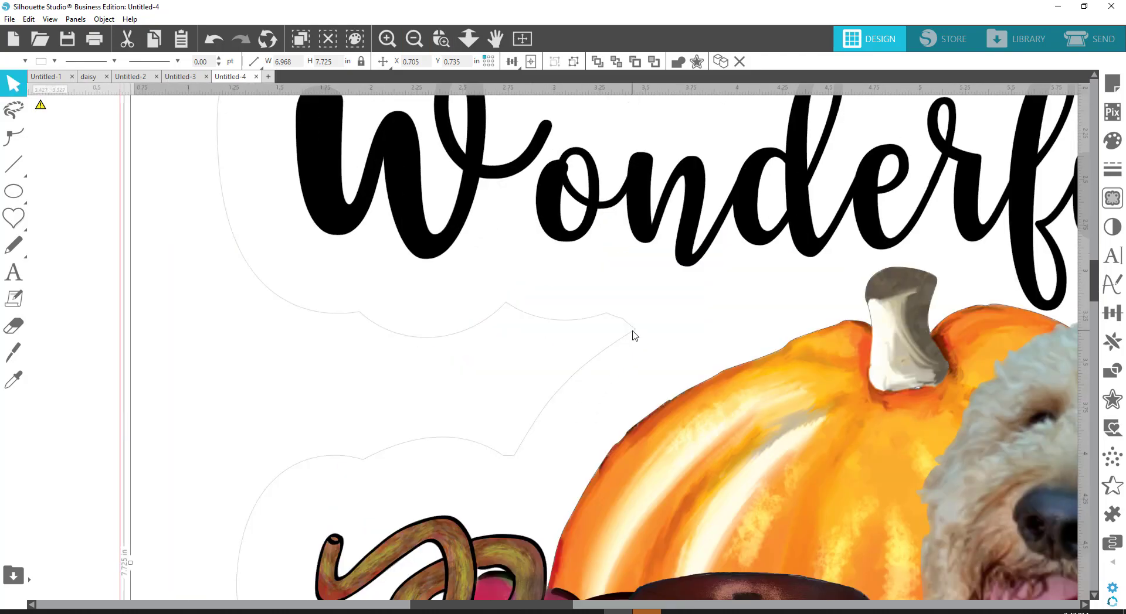
pyautogui.rightClick(634, 335)
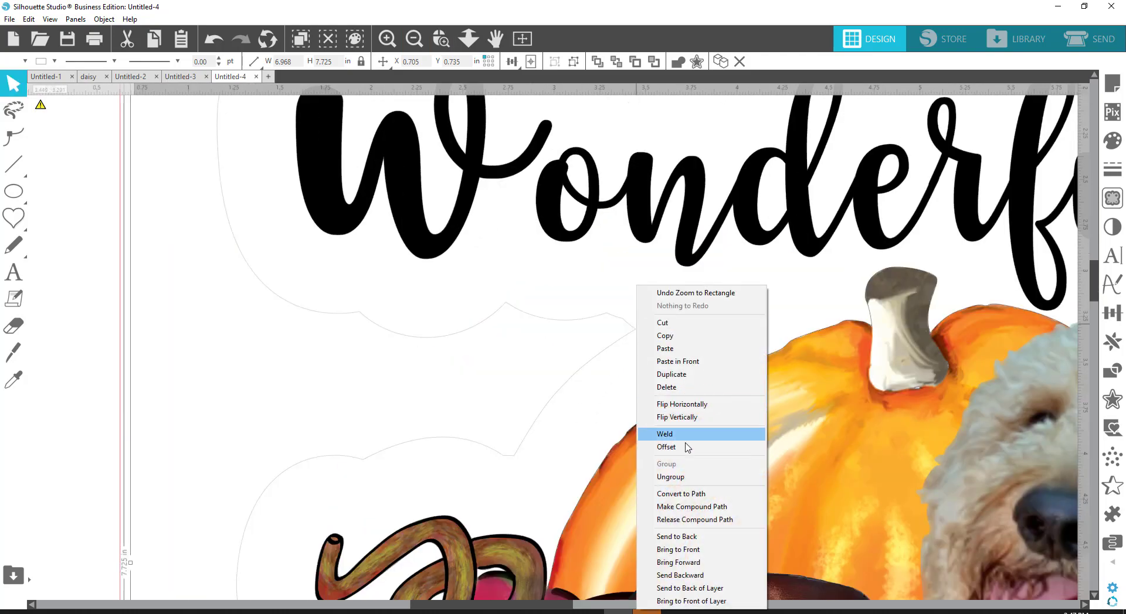
pyautogui.click(662, 476)
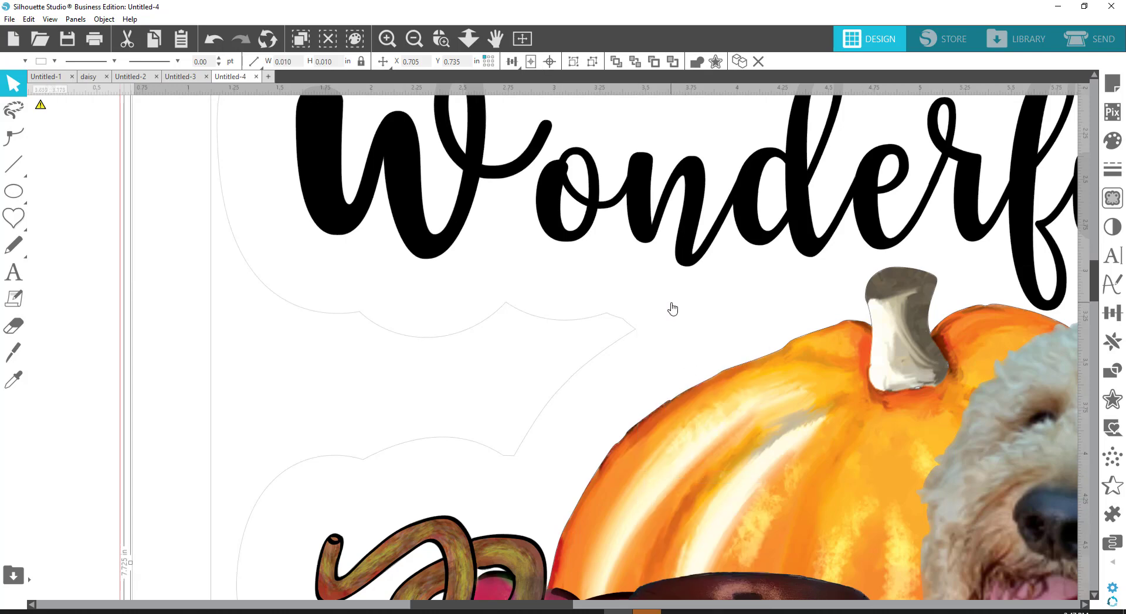
pyautogui.click(91, 330)
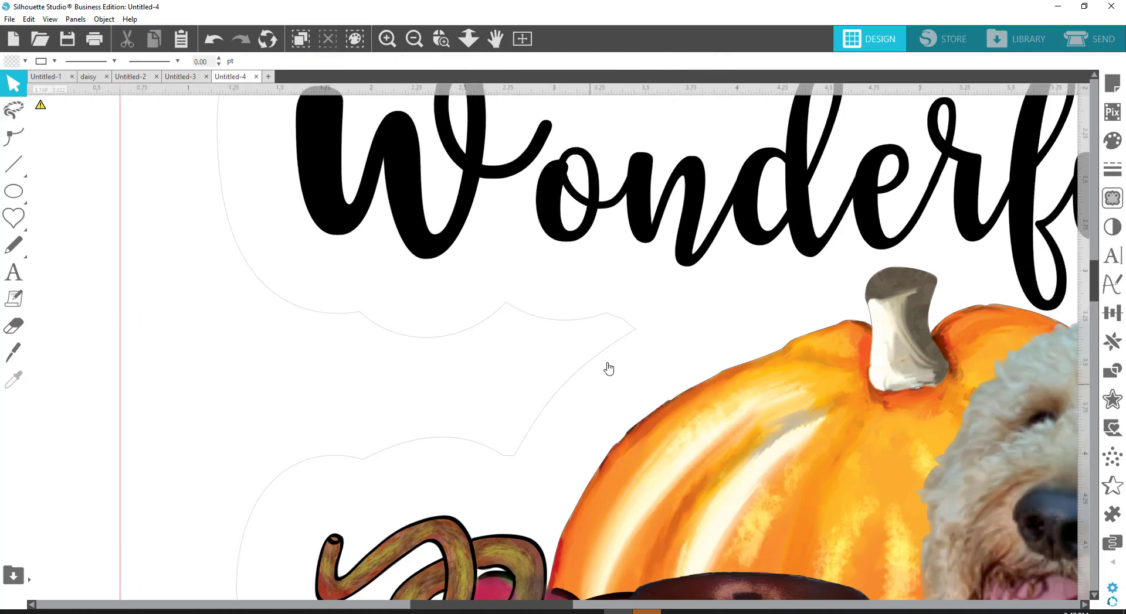
# Step: Edit the offset's points, deleting those along the upper edge of the notch below "Wonderful" and at its tip
pyautogui.doubleClick(634, 336)
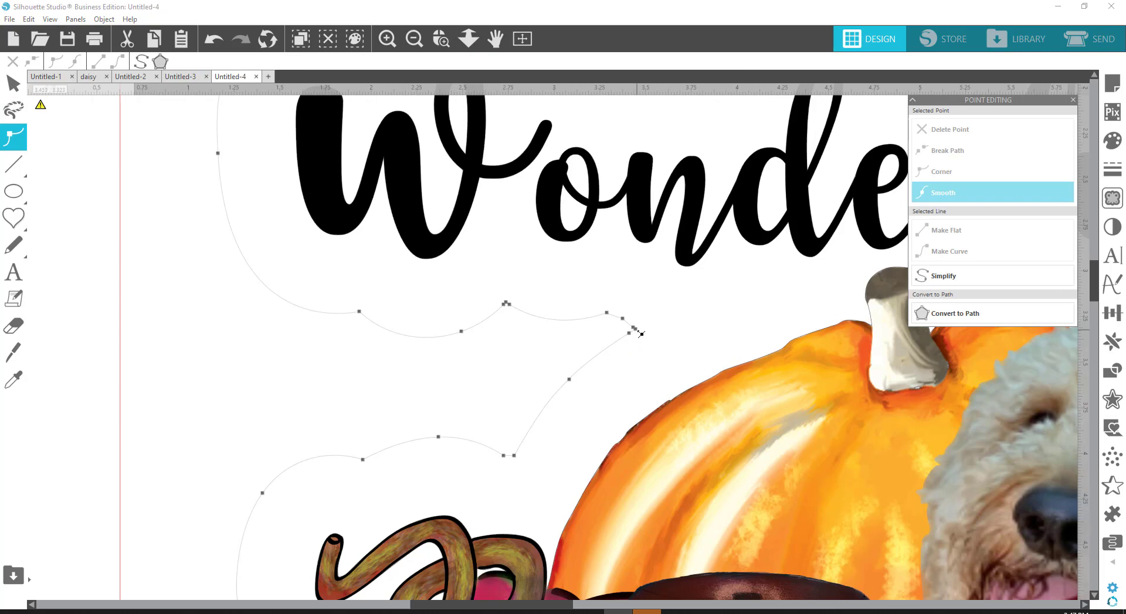
pyautogui.click(634, 329)
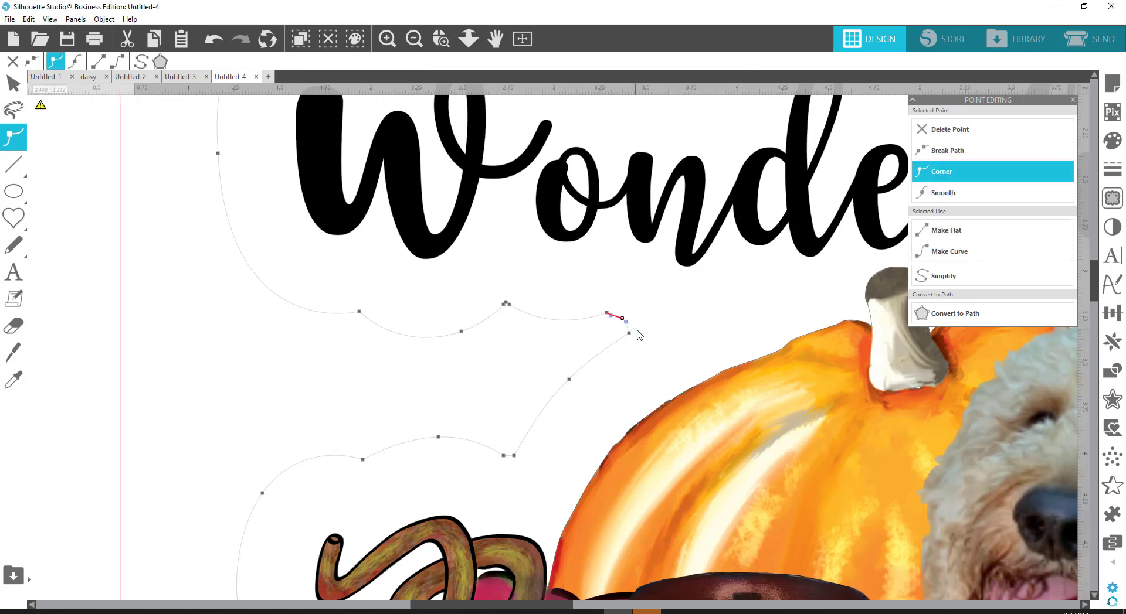
pyautogui.press('Delete')
pyautogui.press('Delete')
pyautogui.press('Delete')
pyautogui.press('Delete')
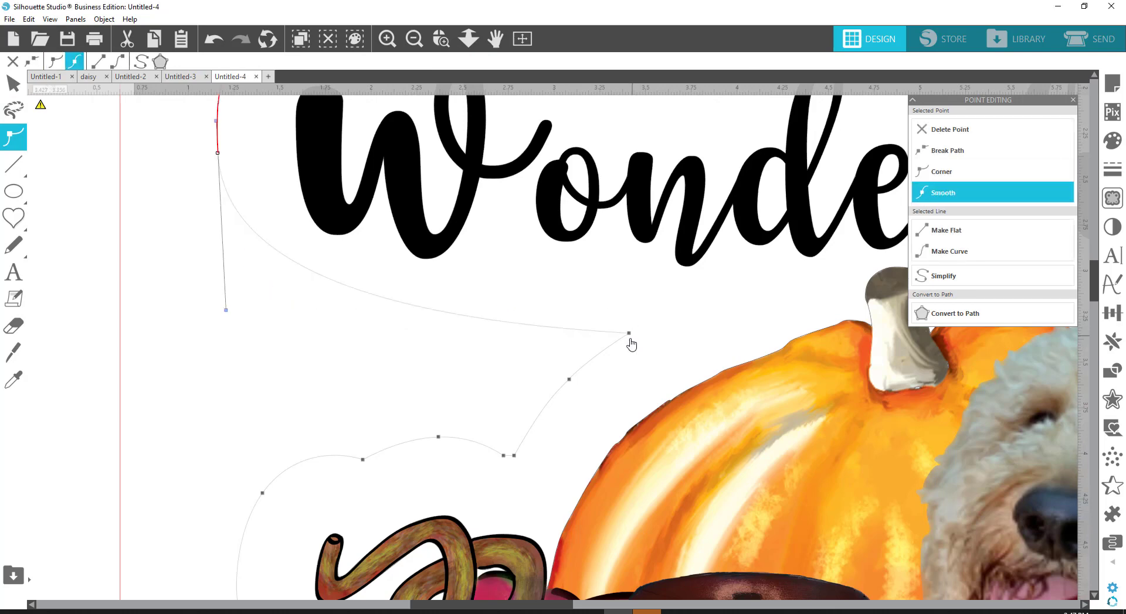
pyautogui.press('Delete')
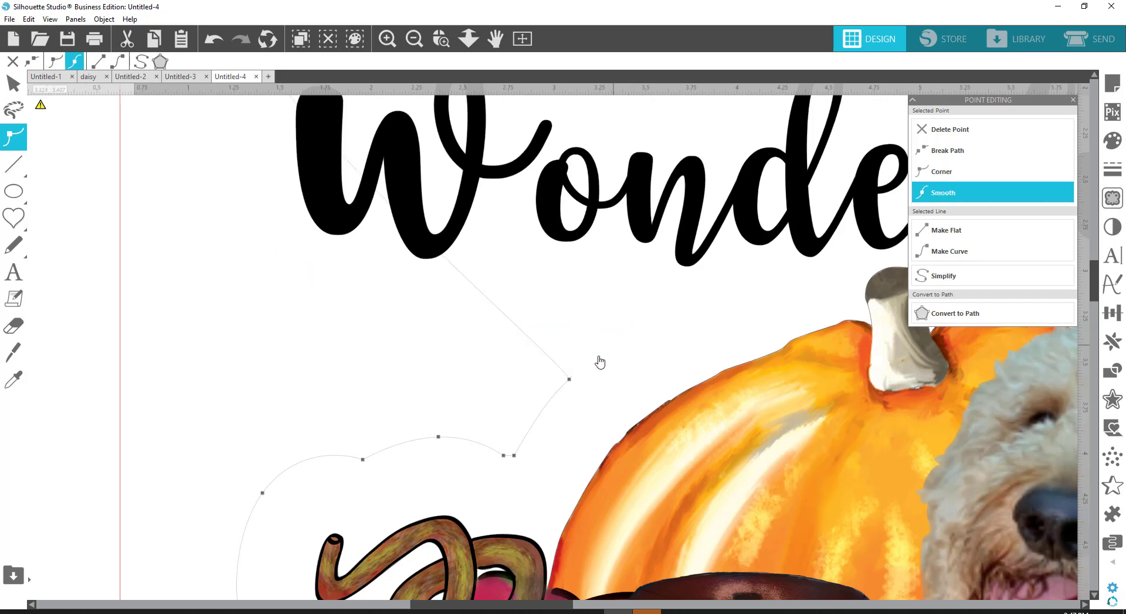
pyautogui.click(214, 39)
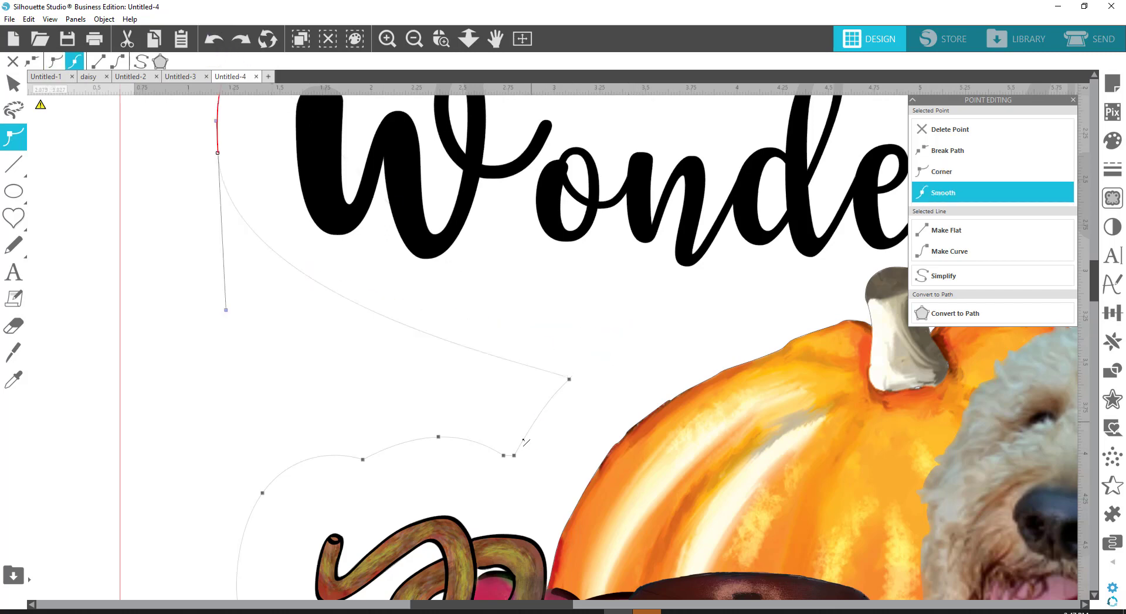
# Step: Delete the remaining offset points along the notch's lower edge above the purple pumpkin and finish point editing
pyautogui.click(569, 379)
pyautogui.press('Delete')
pyautogui.click(515, 457)
pyautogui.press('Delete')
pyautogui.click(505, 457)
pyautogui.press('Delete')
pyautogui.click(439, 438)
pyautogui.press('Delete')
pyautogui.click(364, 461)
pyautogui.press('Delete')
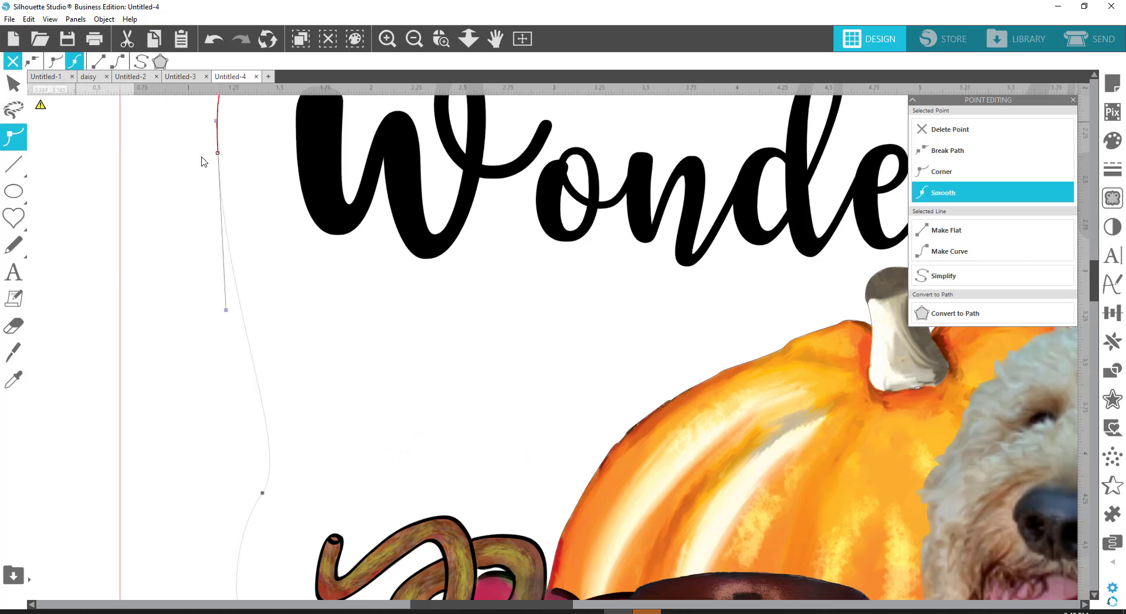
pyautogui.click(168, 160)
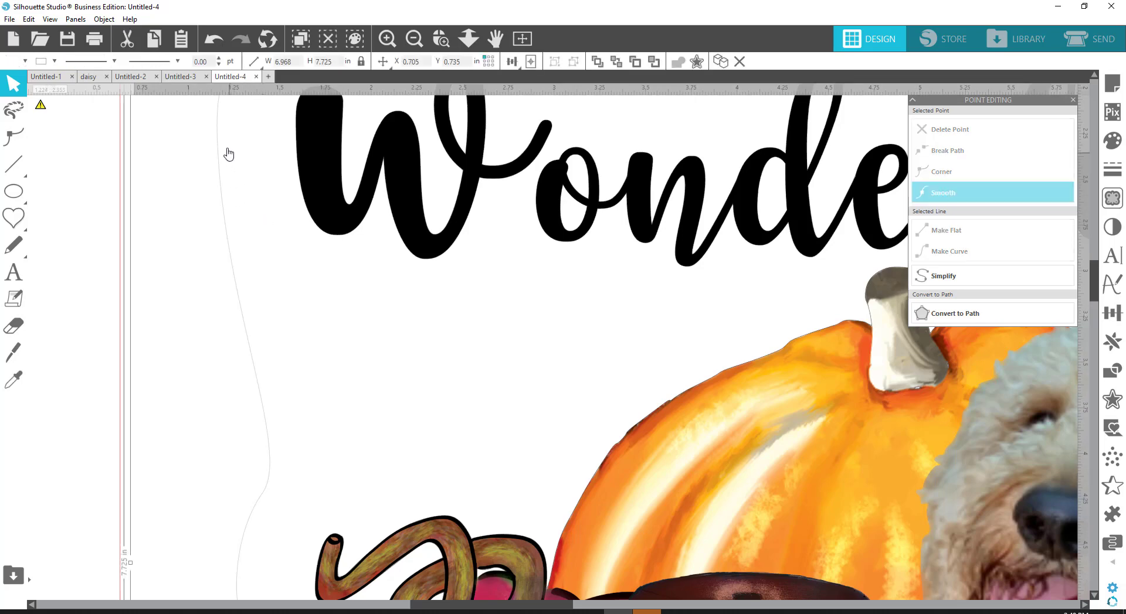
# Step: Fill the edited offset with light teal to inspect its outline around the whole design
pyautogui.click(21, 61)
pyautogui.click(33, 79)
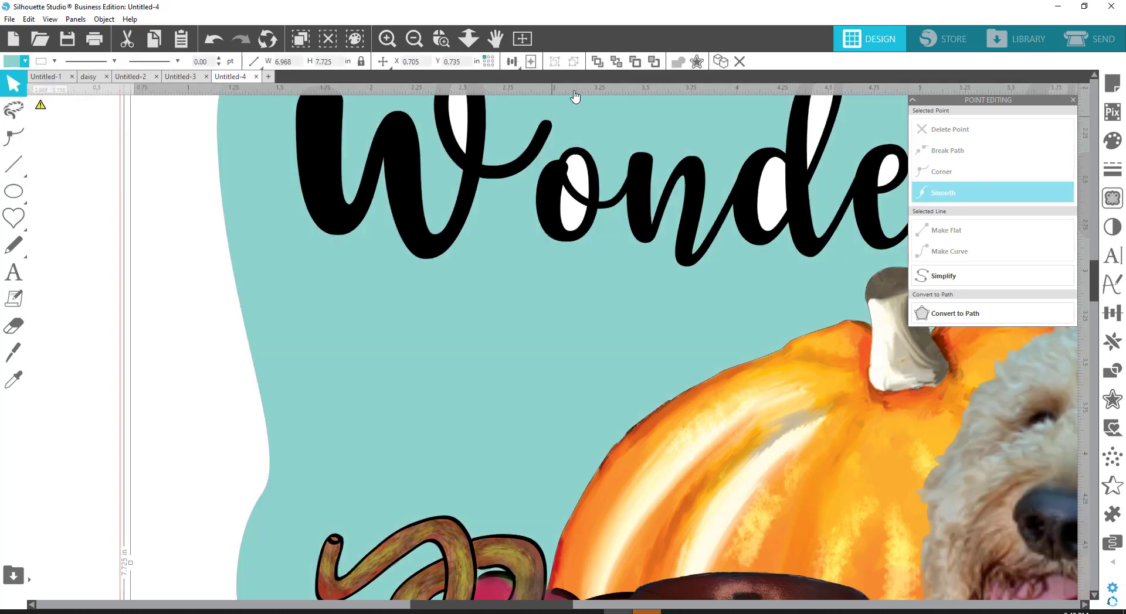
pyautogui.click(384, 61)
pyautogui.click(413, 39)
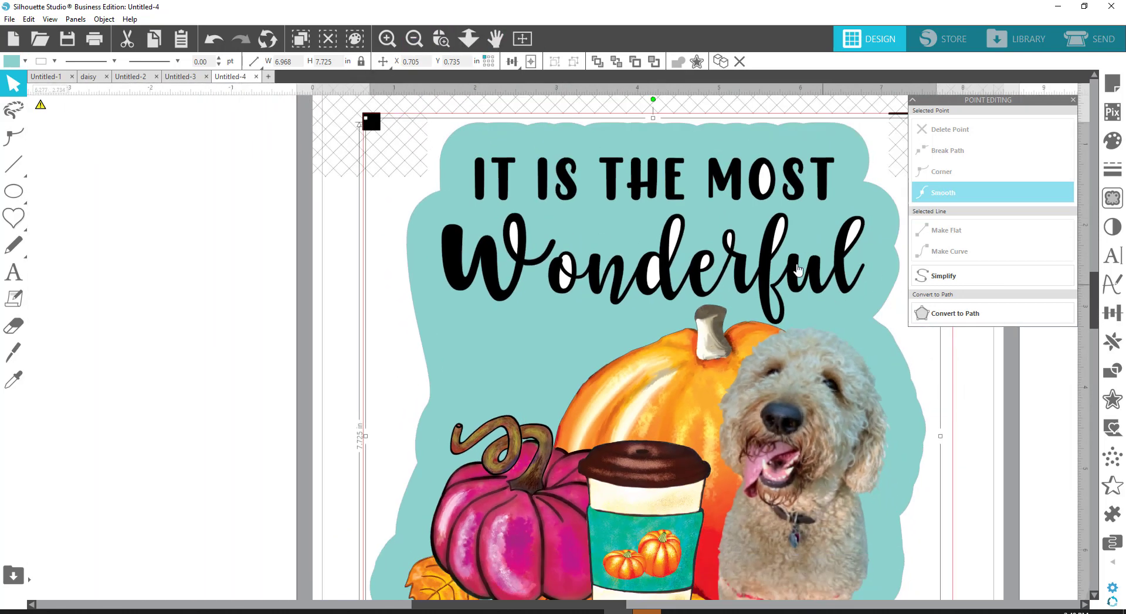
pyautogui.click(413, 38)
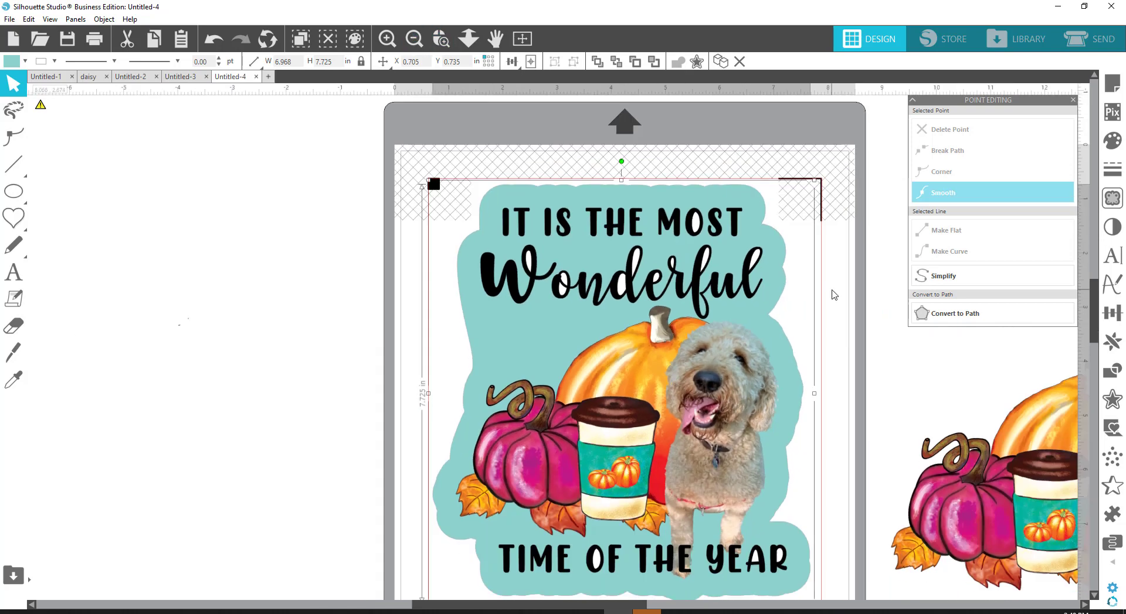
pyautogui.scroll(-3, 835, 295)
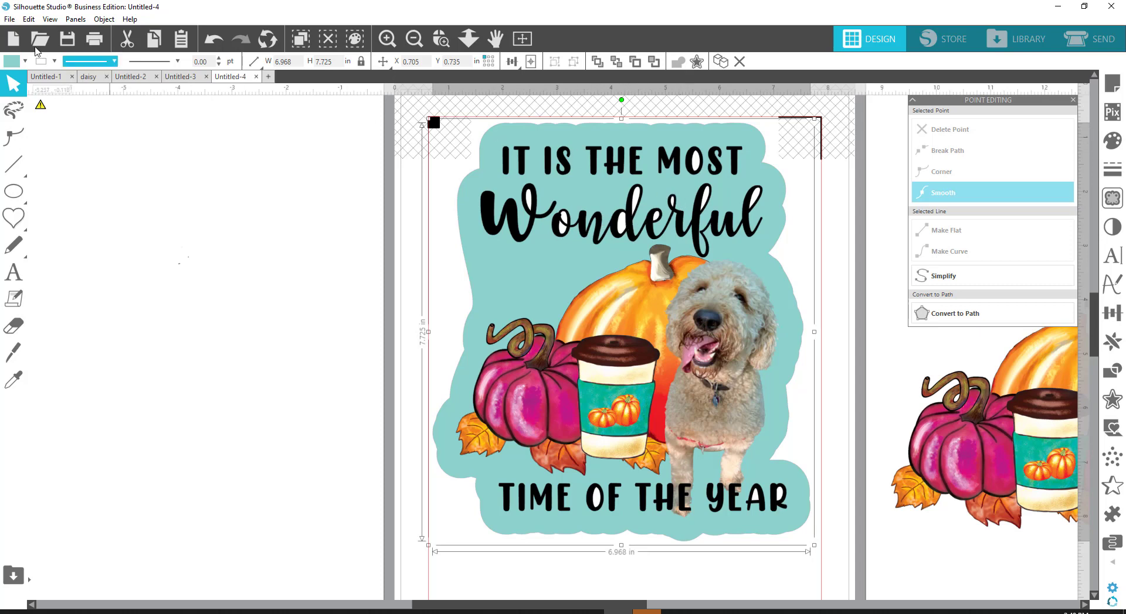
# Step: Fill the offset with white and check its cut line in the send view, returning to the design
pyautogui.click(15, 65)
pyautogui.click(33, 82)
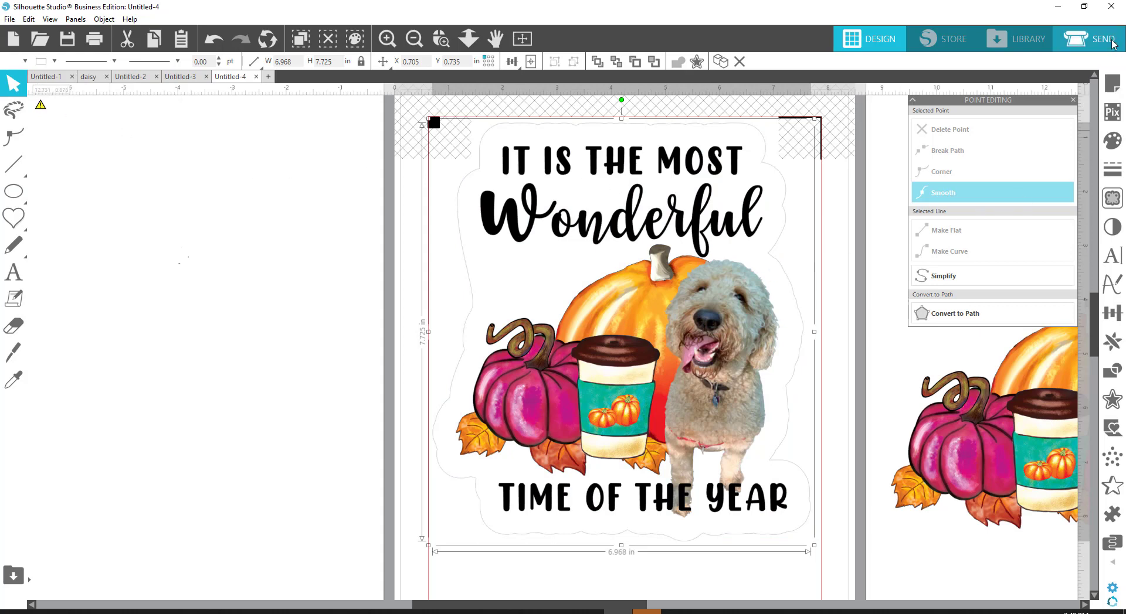
pyautogui.click(1091, 38)
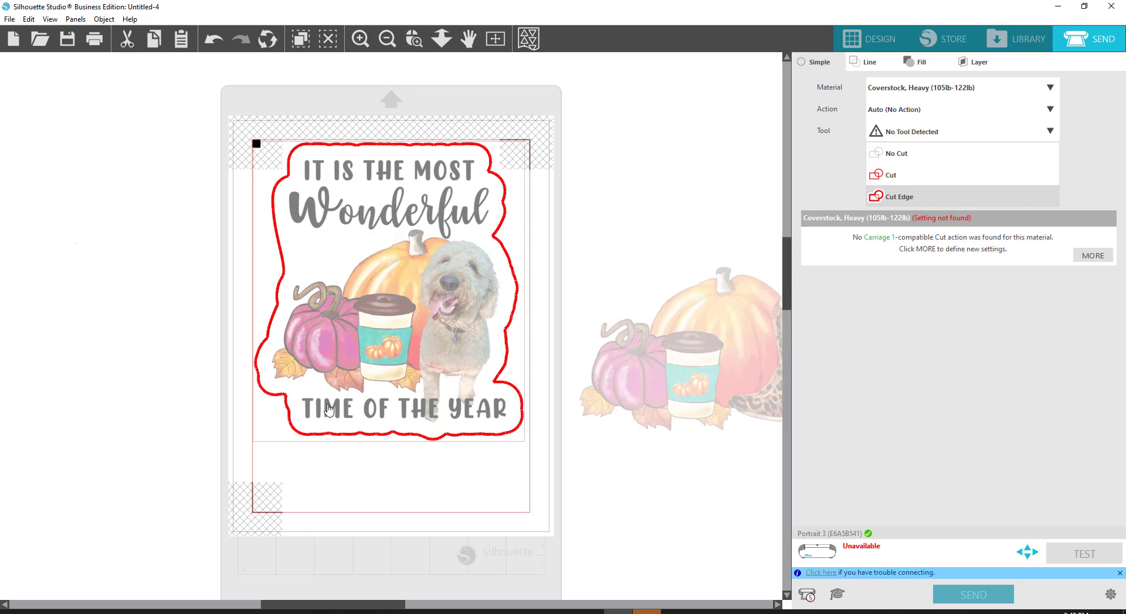
pyautogui.click(879, 39)
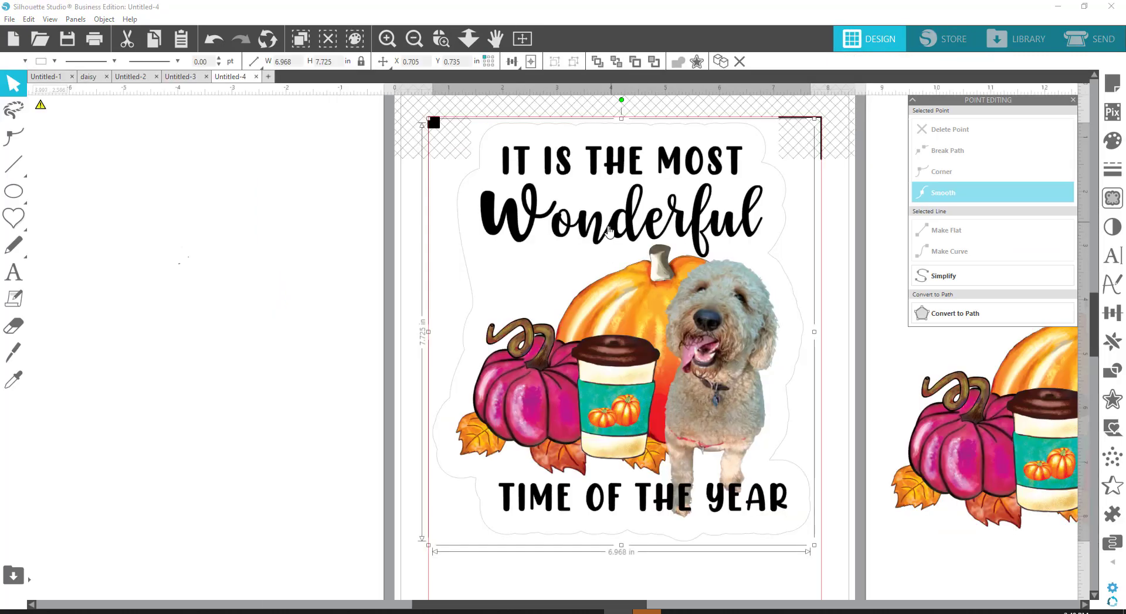
# Step: Group the design with its white offset and move the group slightly down to about X 0.608, Y 1.049 in
pyautogui.moveTo(607, 232); pyautogui.dragTo(607, 235)
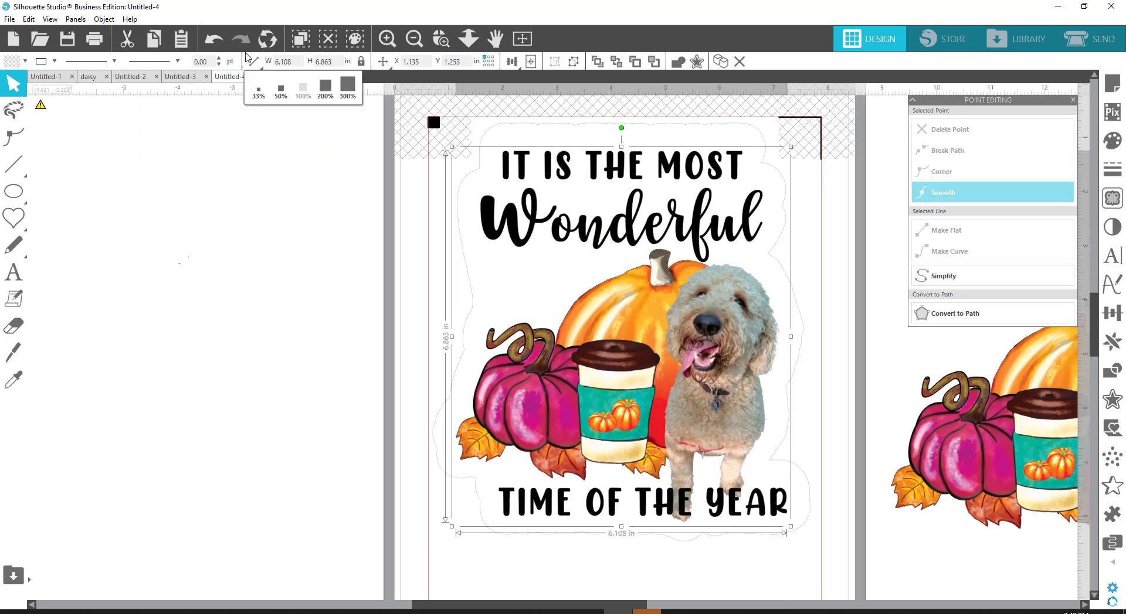
pyautogui.click(213, 39)
pyautogui.click(550, 185)
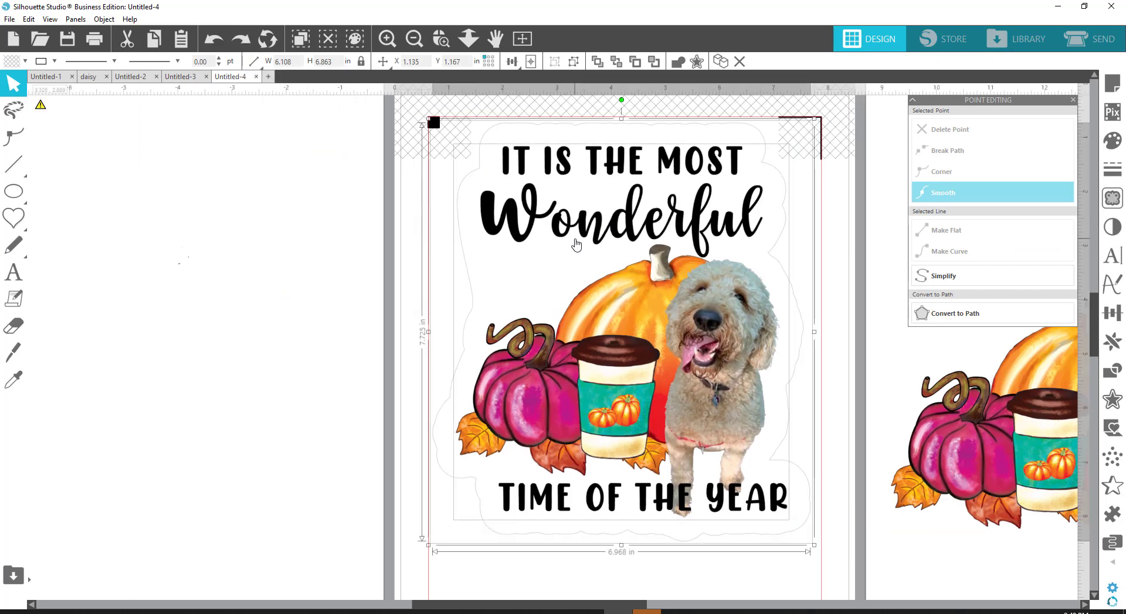
pyautogui.rightClick(575, 239)
pyautogui.click(643, 438)
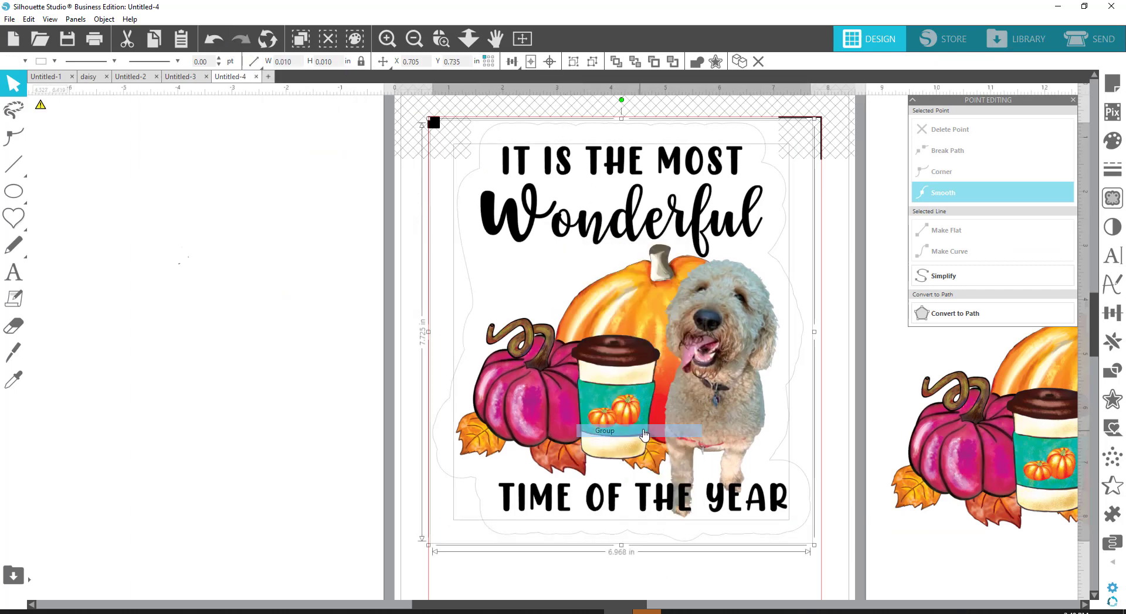
pyautogui.moveTo(627, 335); pyautogui.dragTo(622, 353)
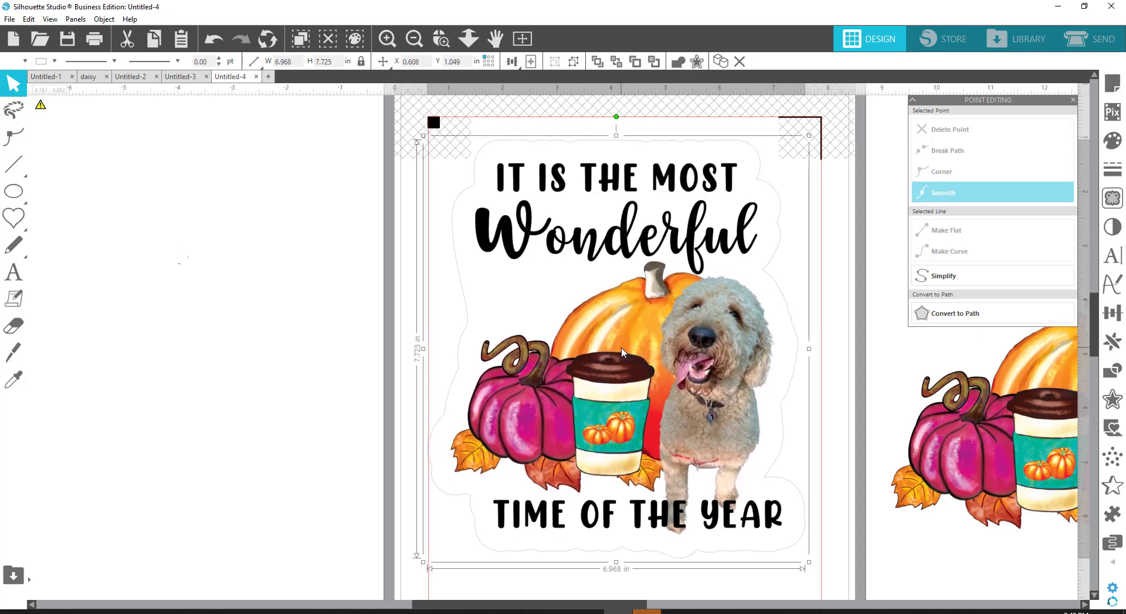
# Step: Flip the grouped design horizontally for sublimation printing
pyautogui.click(860, 352)
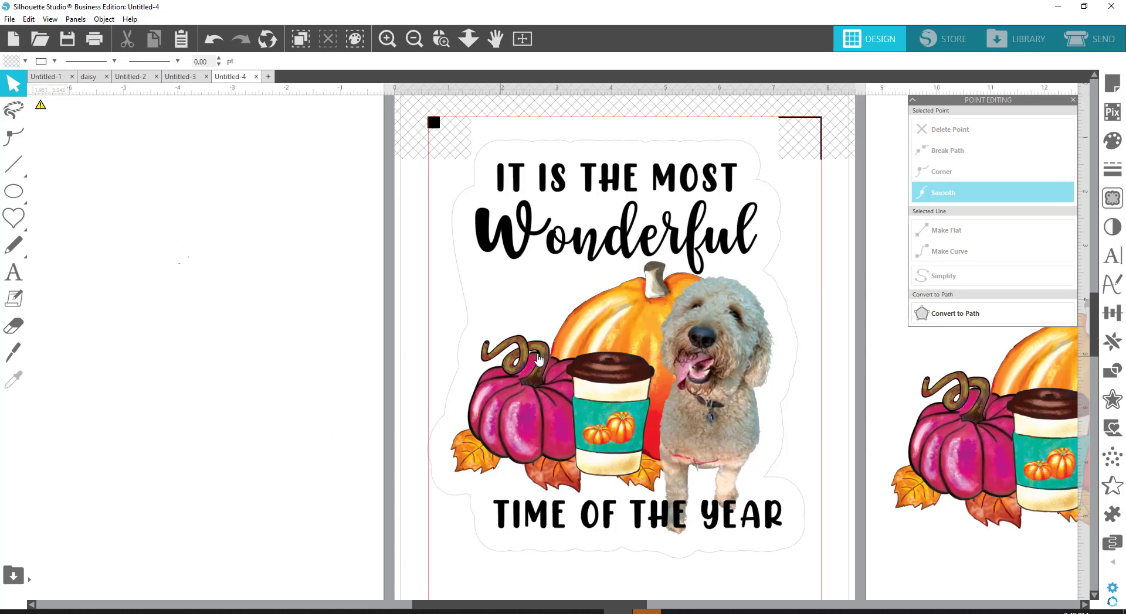
pyautogui.rightClick(628, 331)
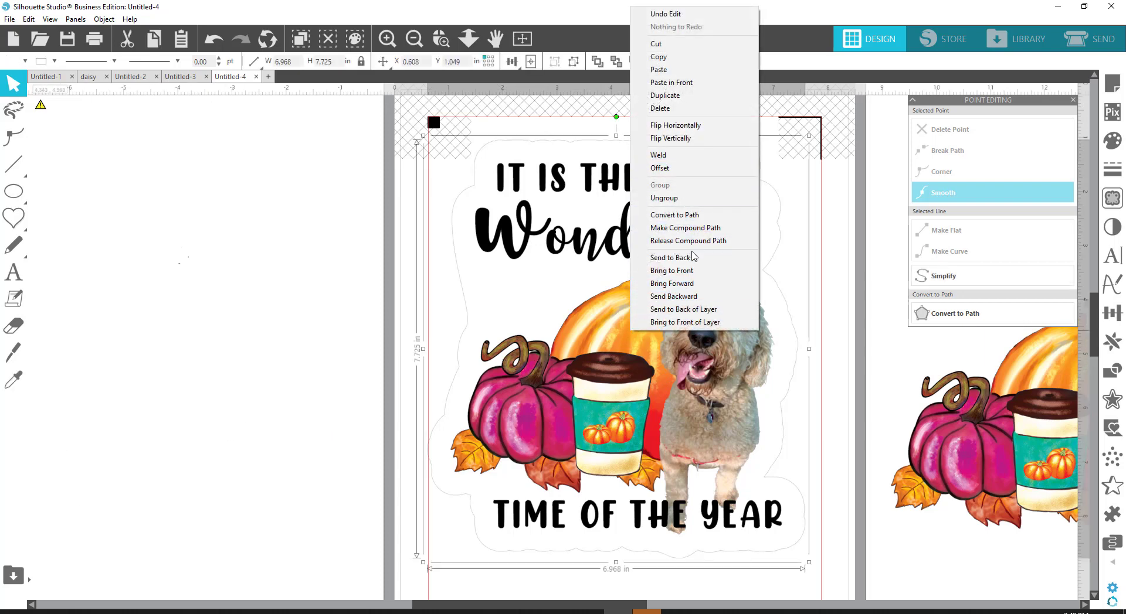
pyautogui.click(666, 128)
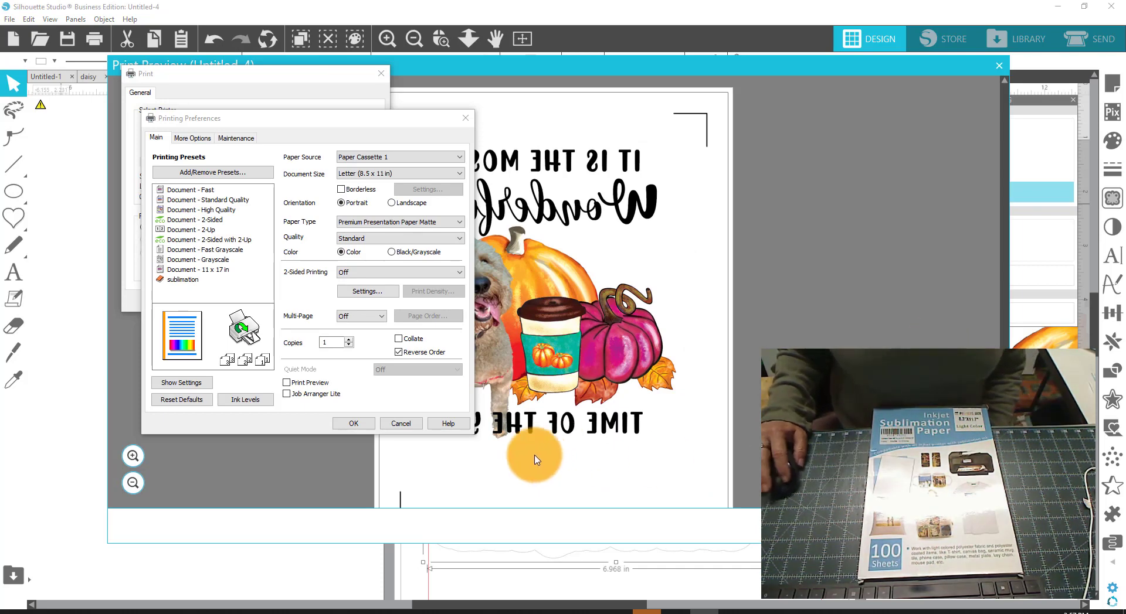
# Step: Apply the sublimation printing preset and confirm its plain paper More Settings quality at the maximum Quality end of the scale
pyautogui.click(179, 281)
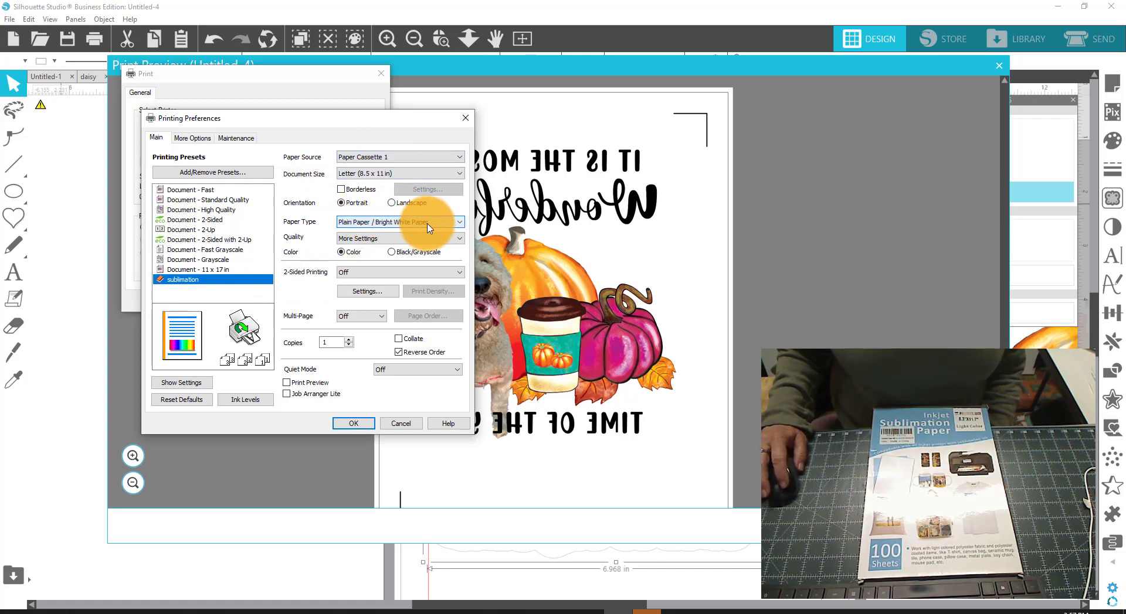
pyautogui.click(387, 240)
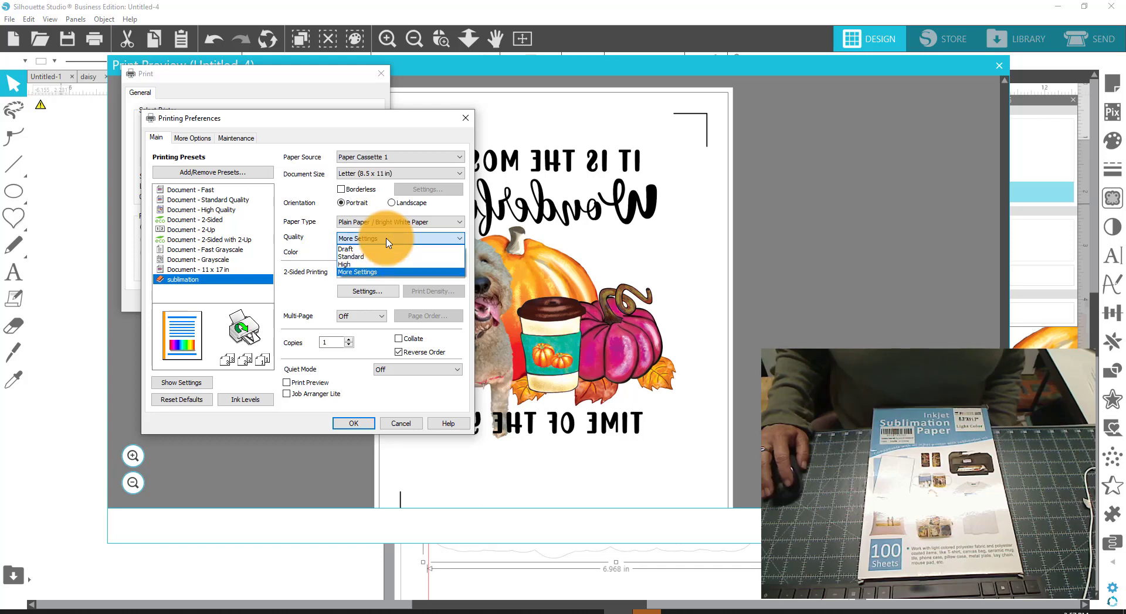
pyautogui.click(374, 273)
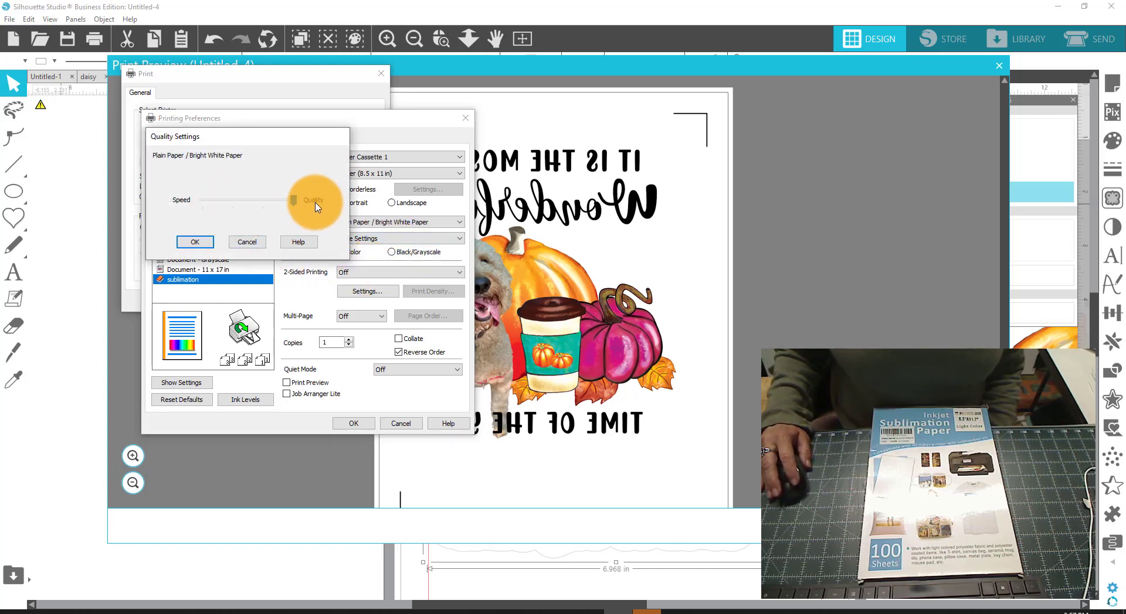
pyautogui.click(200, 243)
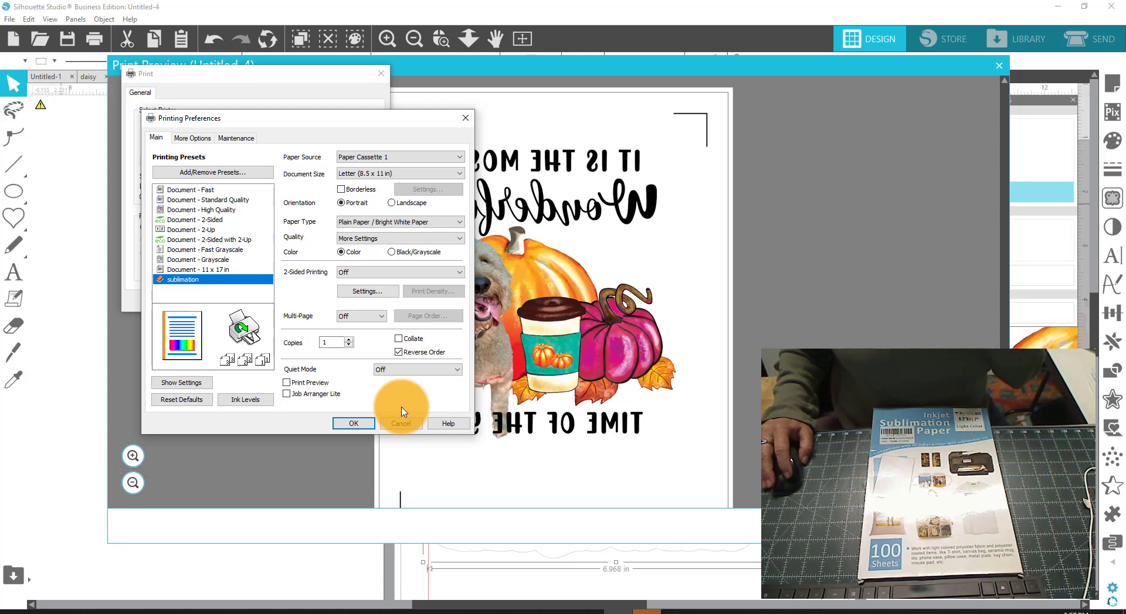
# Step: Use custom color correction with ICM color management, accept the printing preferences and print the current page on the Epson WF-7720
pyautogui.click(199, 139)
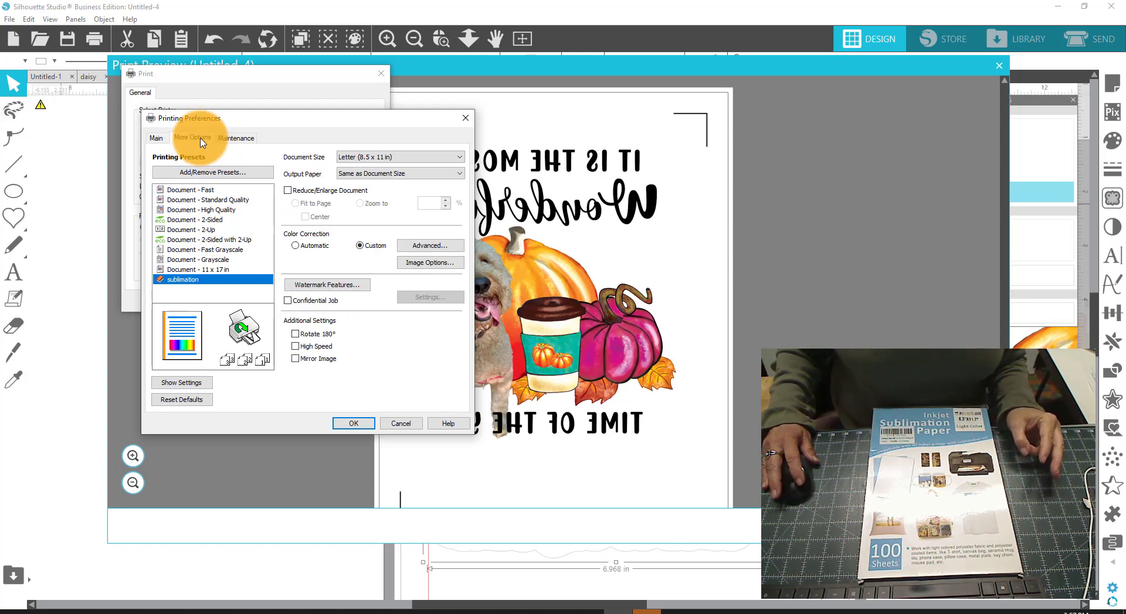
pyautogui.click(359, 246)
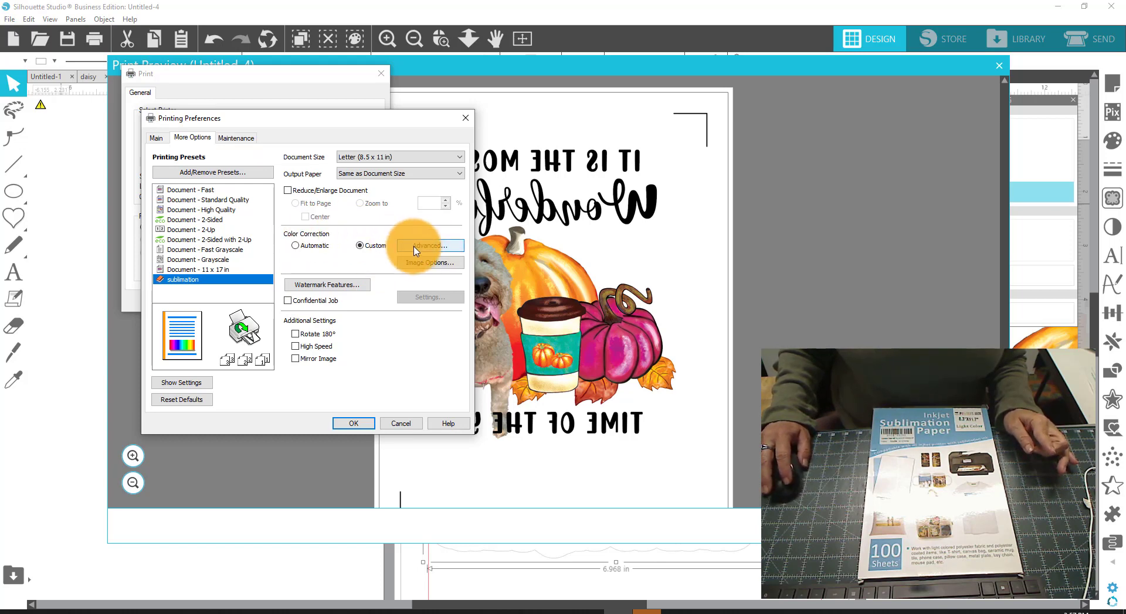
pyautogui.click(413, 246)
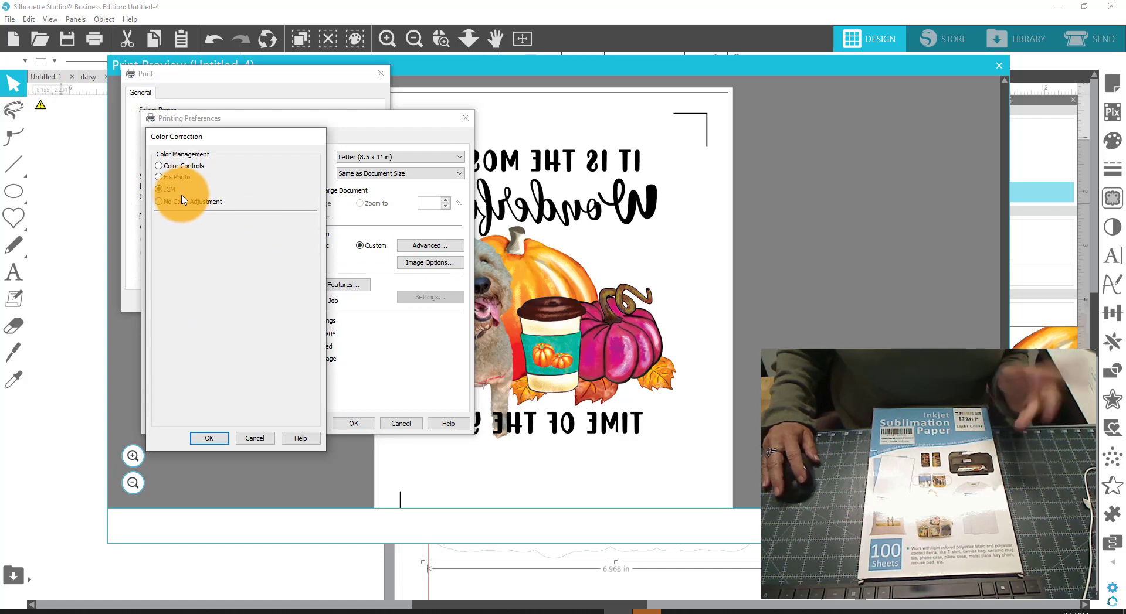
pyautogui.click(163, 192)
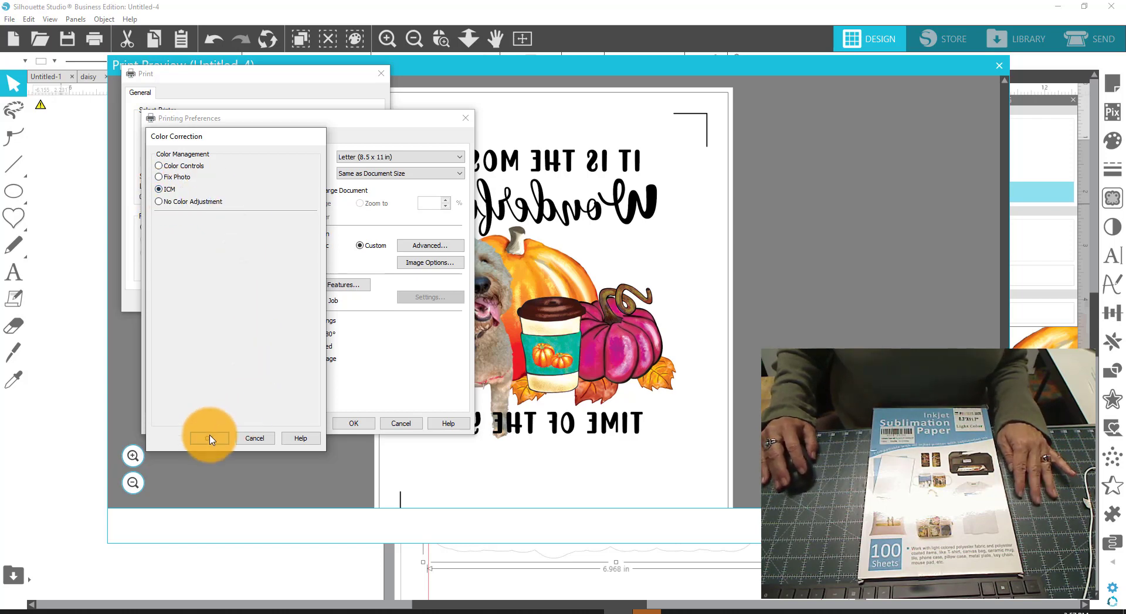
pyautogui.click(249, 439)
pyautogui.click(354, 425)
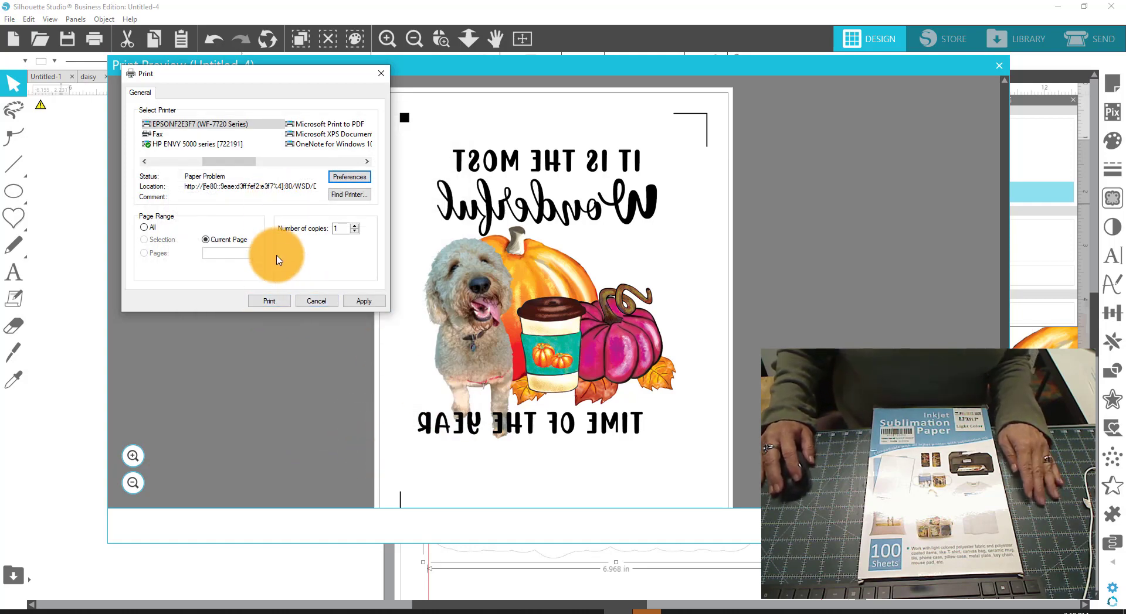
pyautogui.click(269, 305)
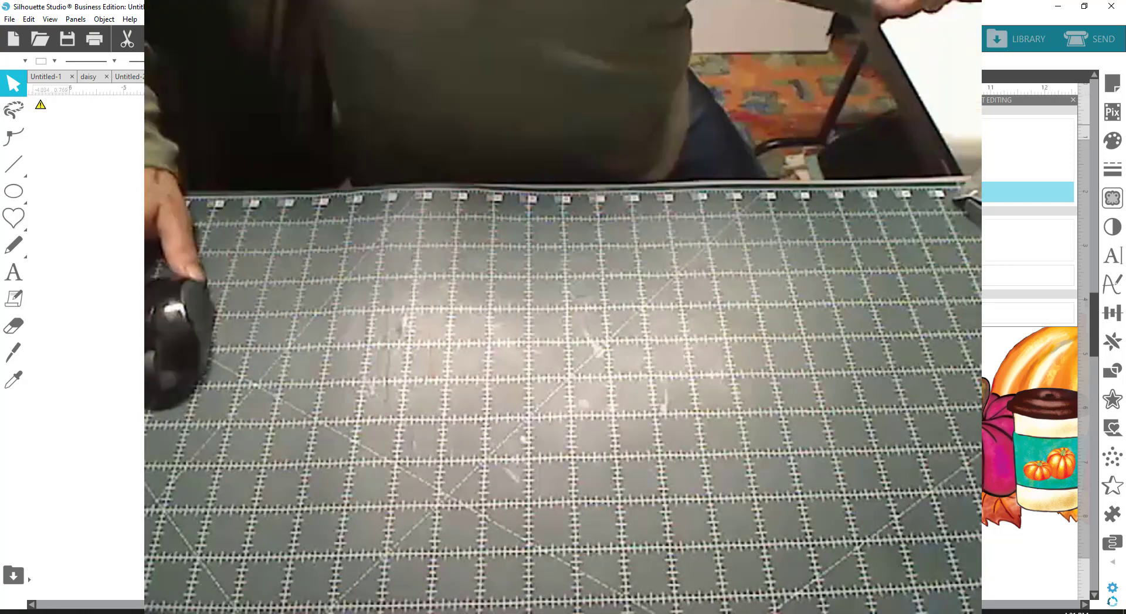
# Step: Open the send view for cutting the printed design
pyautogui.click(1084, 40)
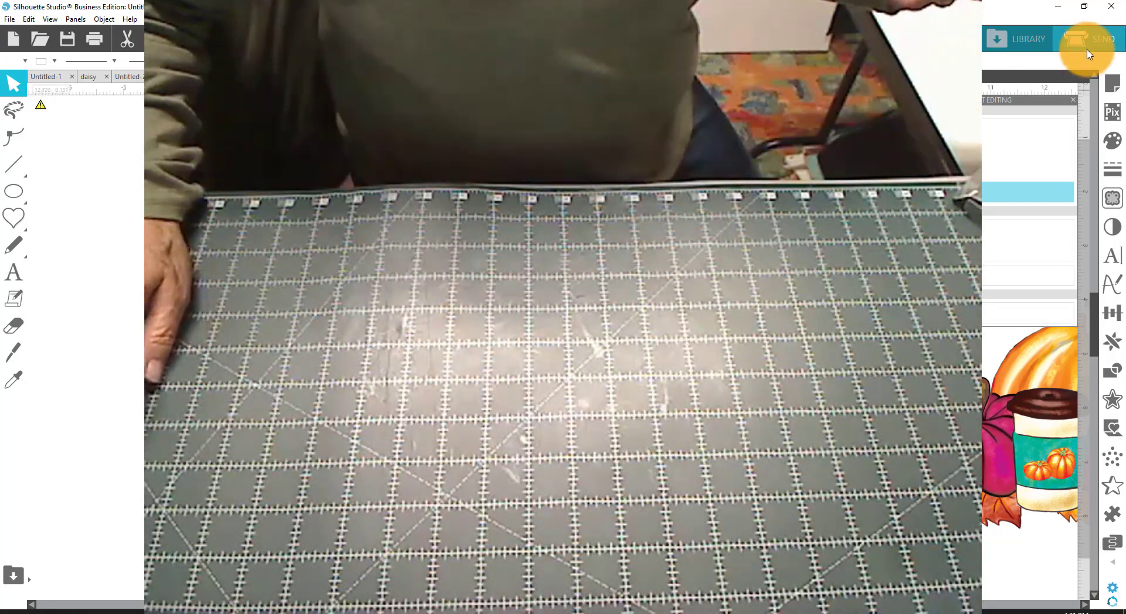